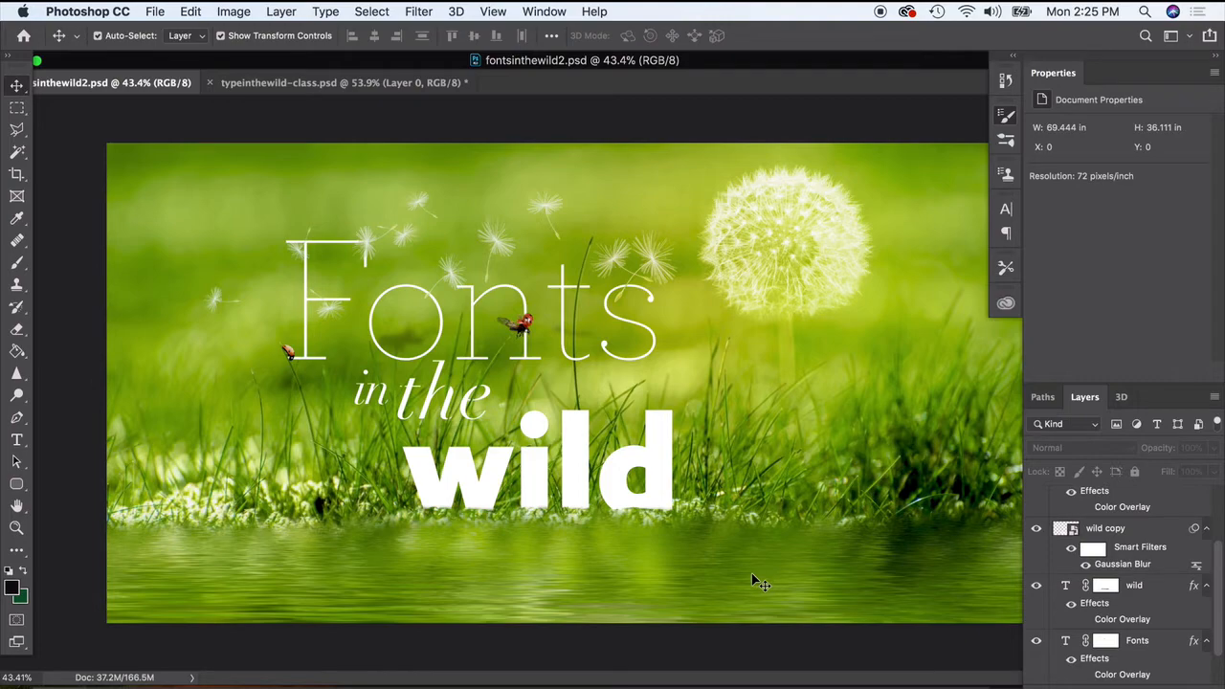
Examine the finished Fonts in the wild composition and its layer stack
{"action": "scroll", "coordinate": [529, 422], "scroll_direction": "up", "scroll_amount": 5}
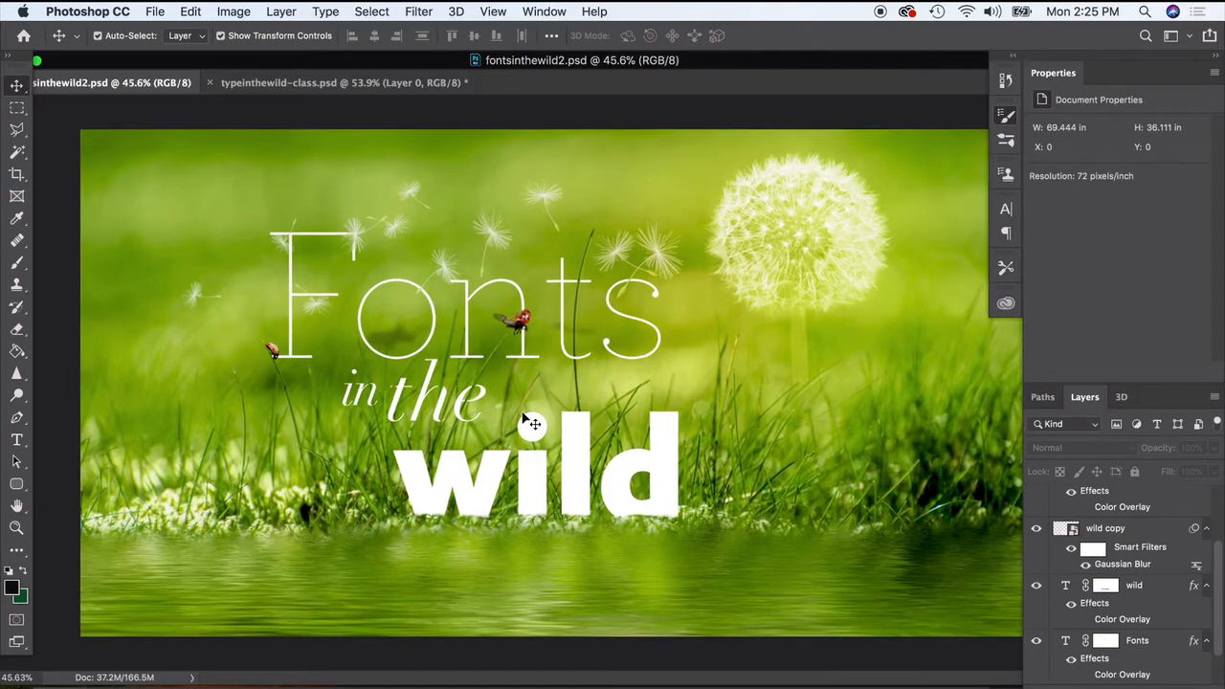
{"action": "scroll", "coordinate": [530, 422], "scroll_direction": "up", "scroll_amount": 2}
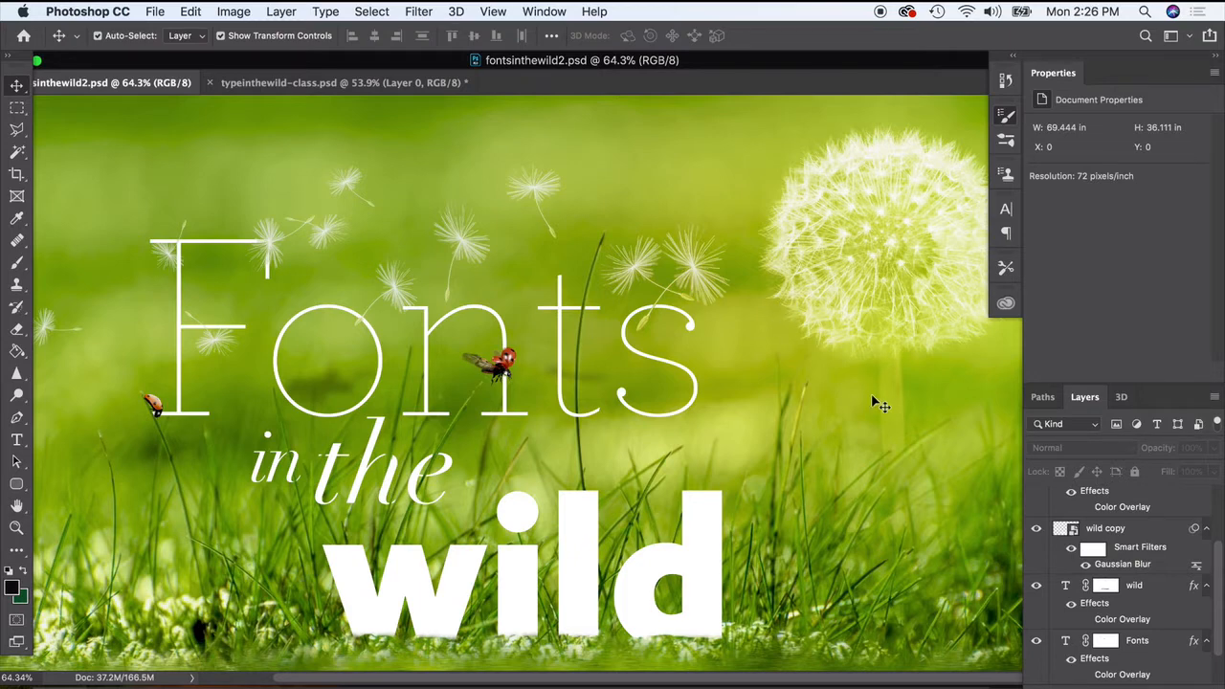
{"action": "scroll", "coordinate": [1174, 580], "scroll_direction": "up", "scroll_amount": 3}
{"action": "left_click", "coordinate": [1138, 497]}
{"action": "scroll", "coordinate": [1135, 613], "scroll_direction": "down", "scroll_amount": 4}
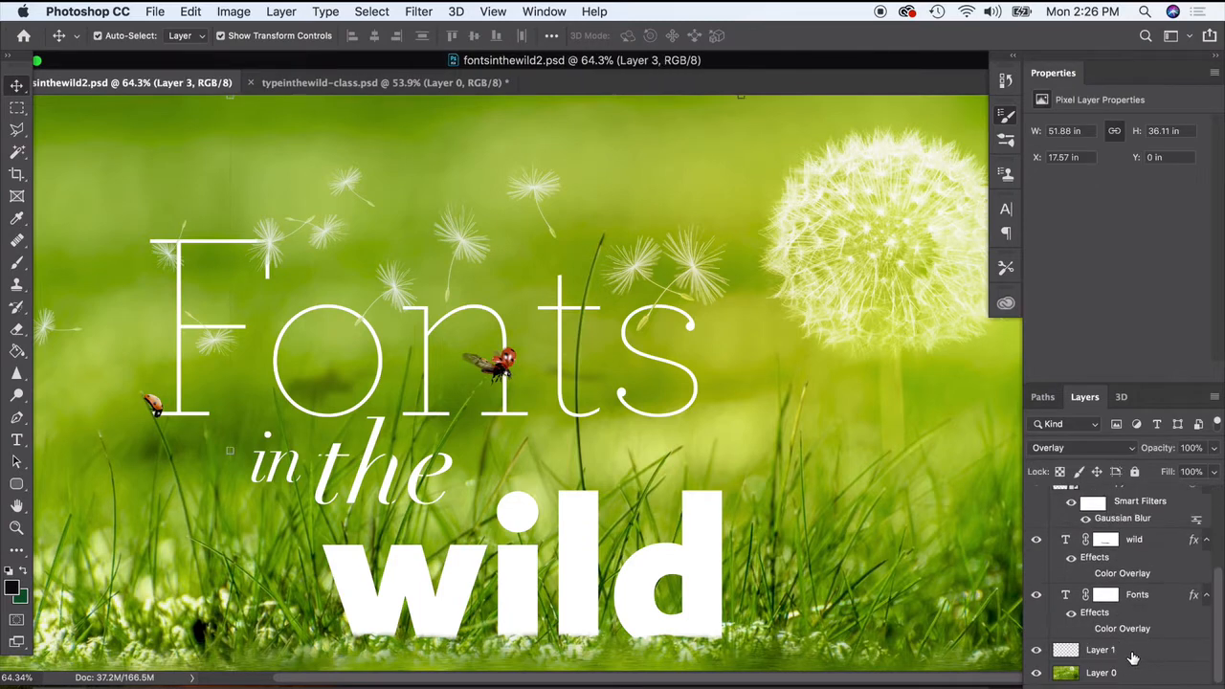
{"action": "left_click", "coordinate": [1137, 653], "text": "shift"}
{"action": "left_click_drag", "start_coordinate": [1168, 657], "coordinate": [1201, 681]}
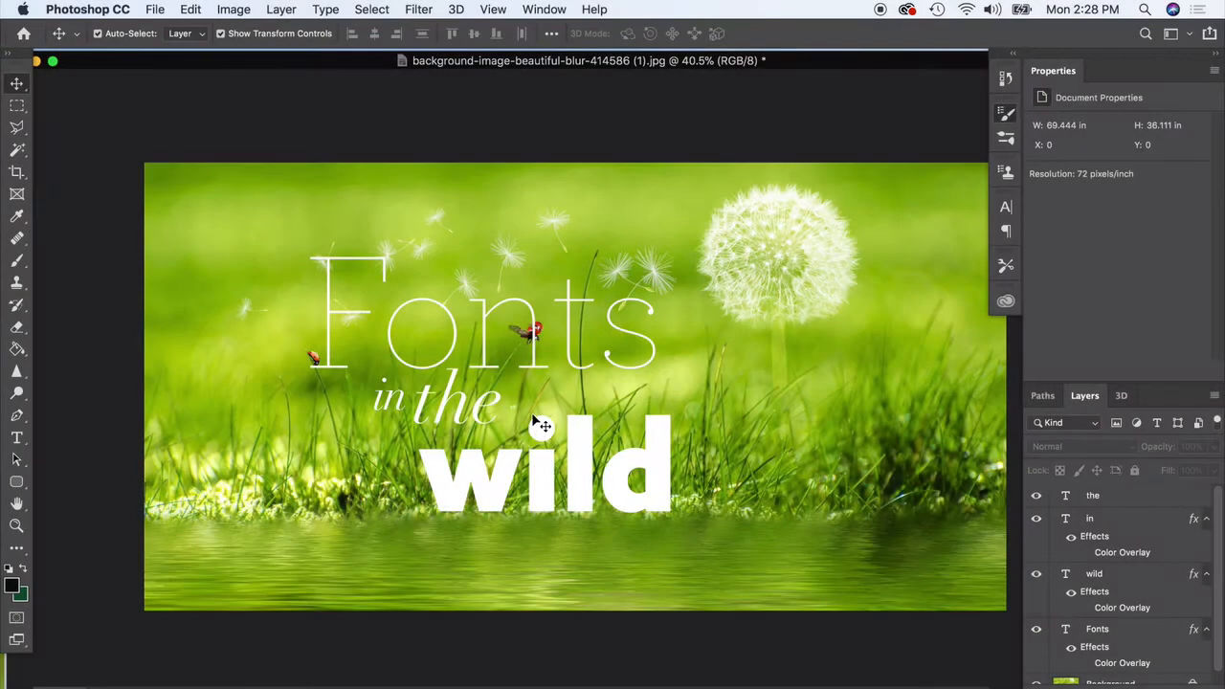
In the unmasked version of the design, inspect the typeface and style of the large Fonts text layer
{"action": "scroll", "coordinate": [541, 426], "scroll_direction": "up", "scroll_amount": 5}
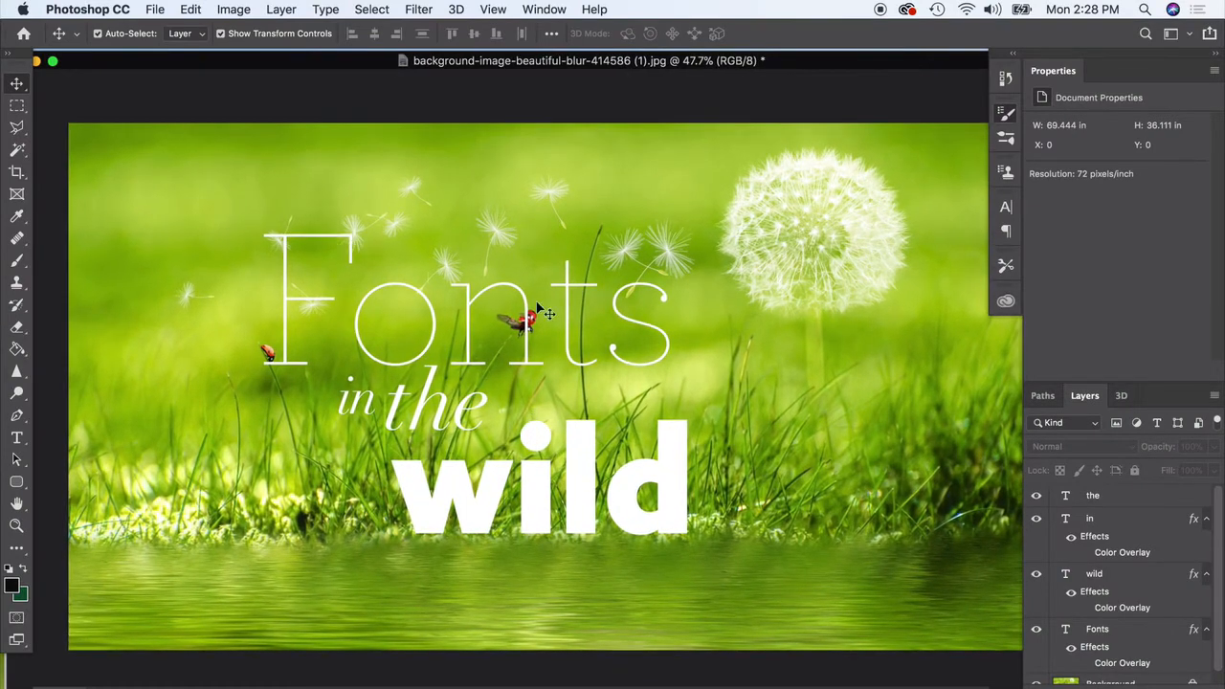
{"action": "left_click", "coordinate": [330, 233]}
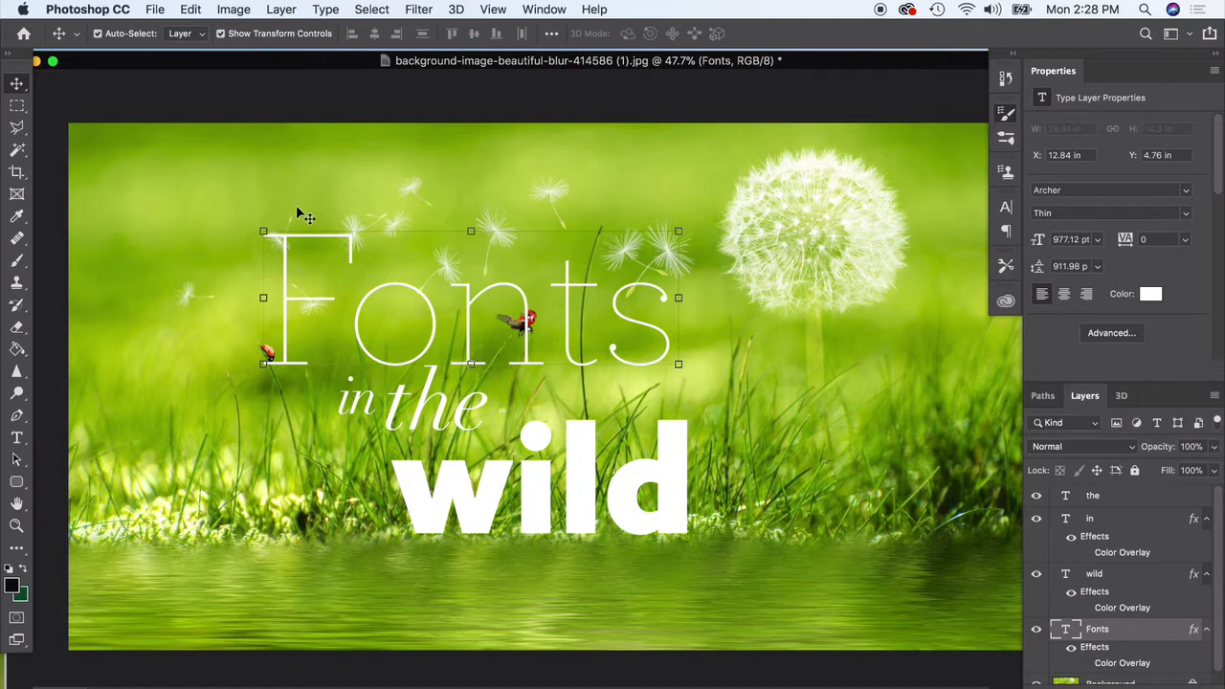
{"action": "double_click", "coordinate": [1065, 629]}
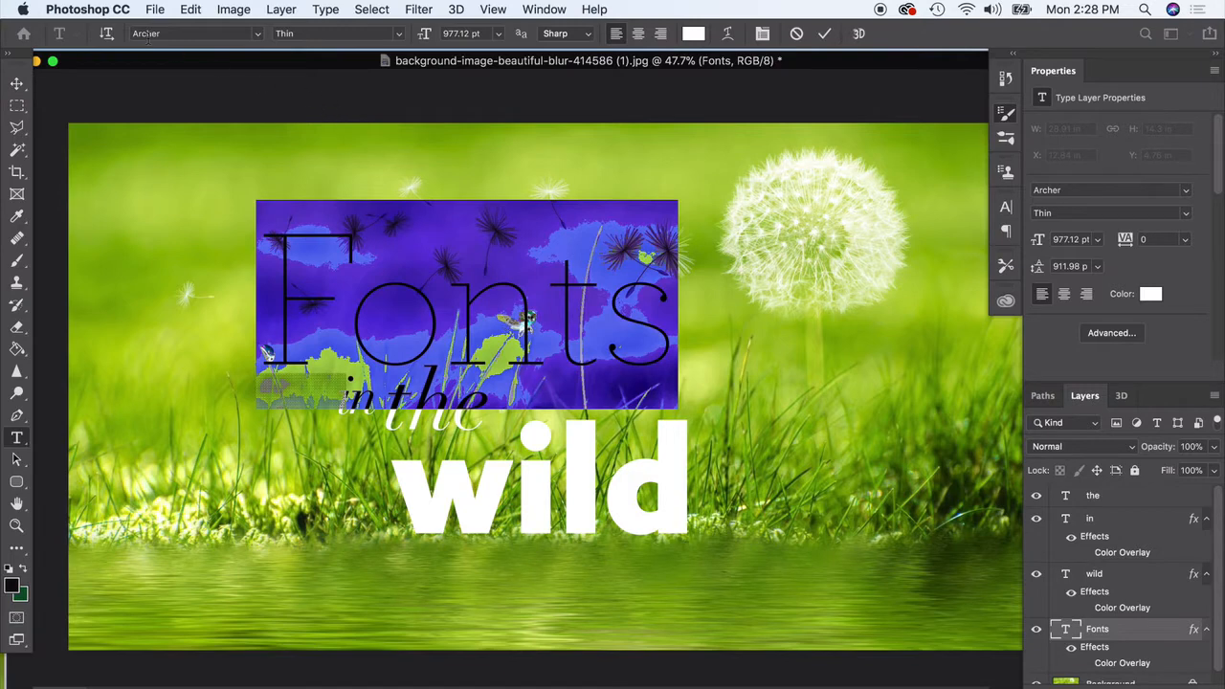
{"action": "left_click", "coordinate": [17, 85]}
{"action": "left_click", "coordinate": [156, 108]}
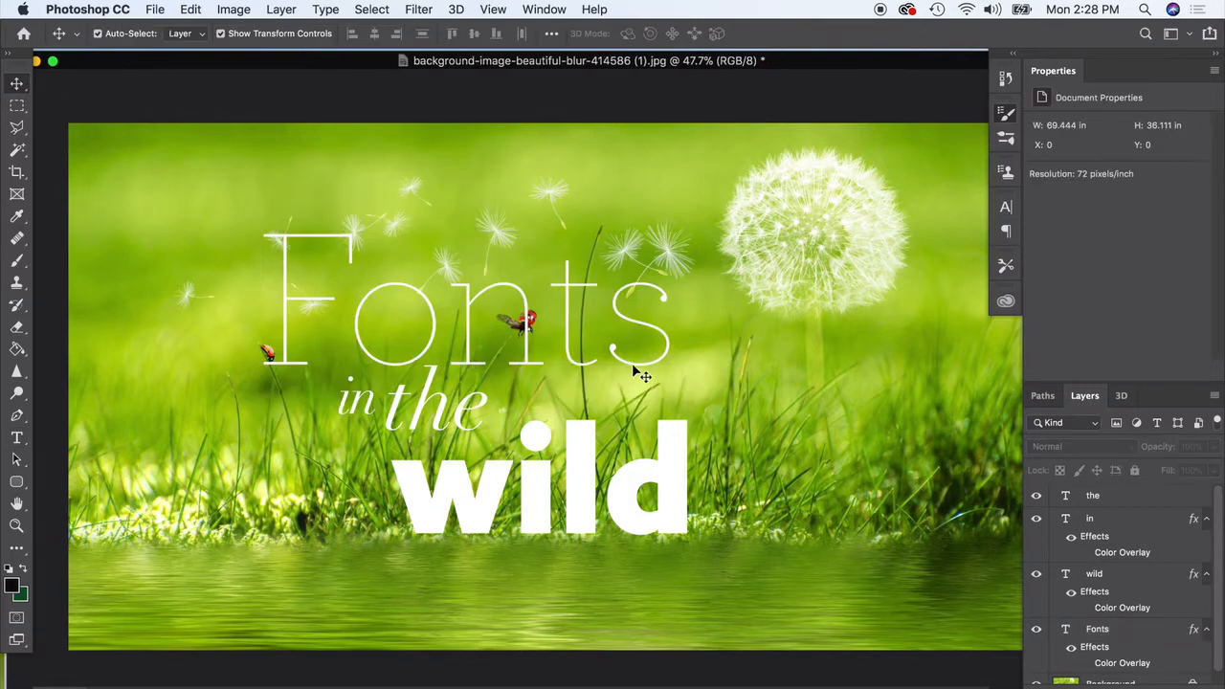
Inspect the typeface and style of the in and wild text layers
{"action": "left_click", "coordinate": [368, 410]}
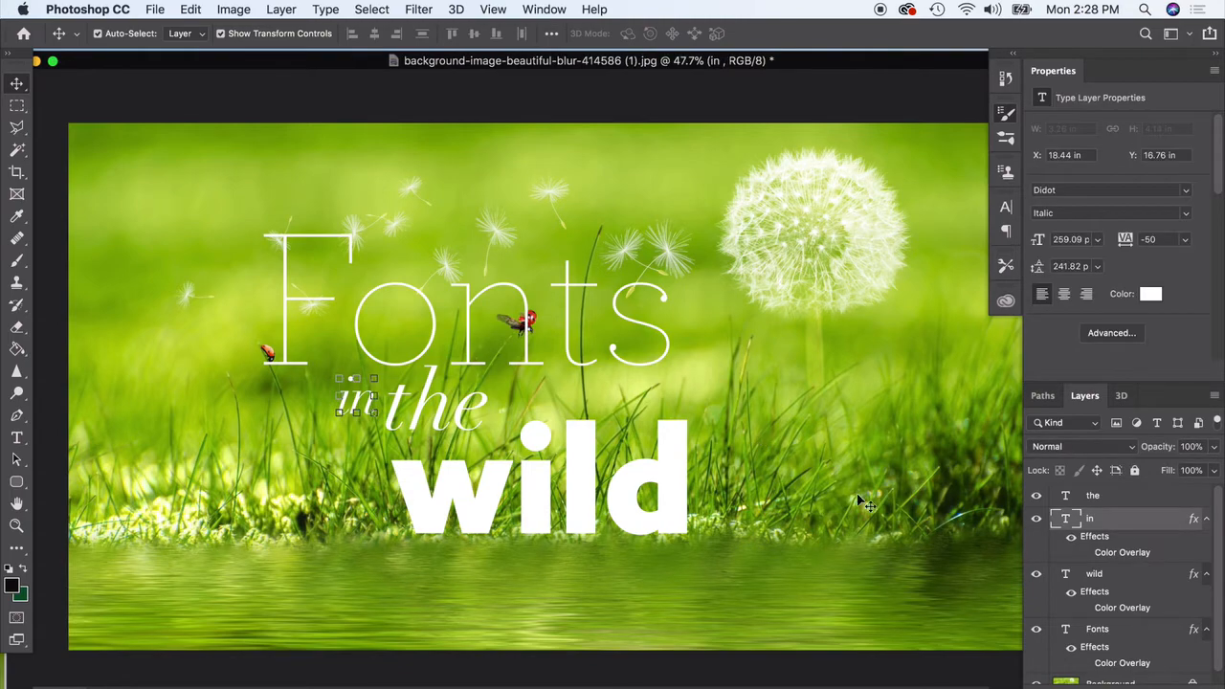
{"action": "double_click", "coordinate": [1067, 519]}
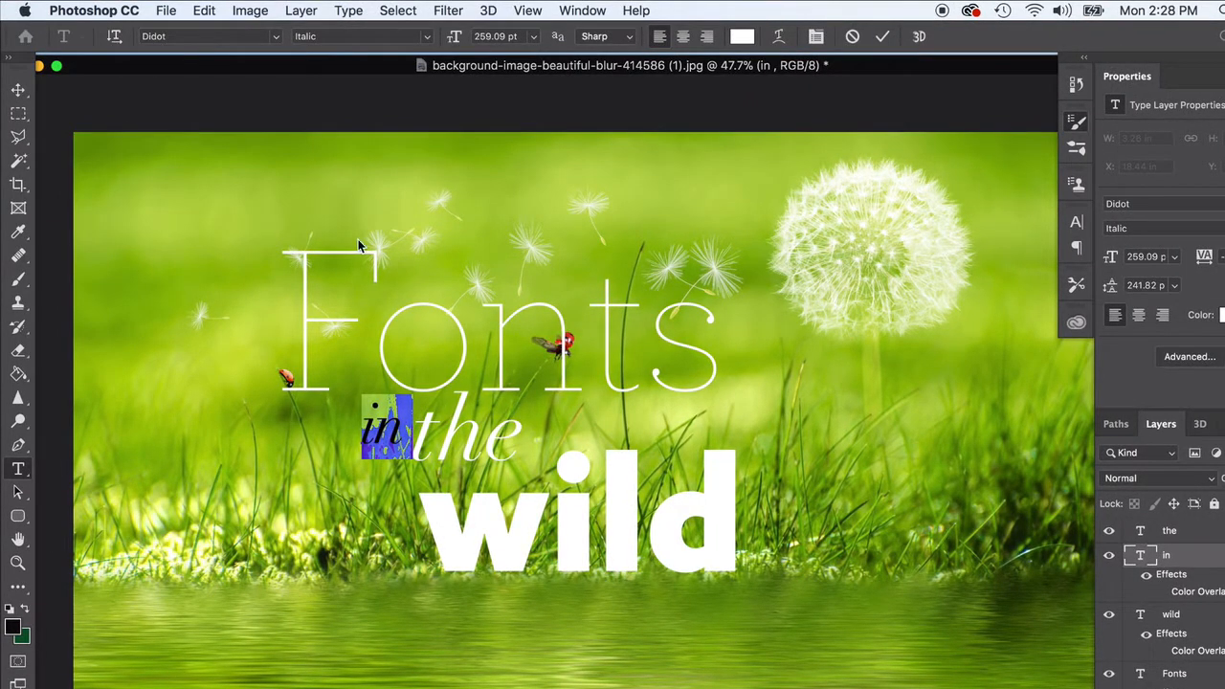
{"action": "left_click", "coordinate": [18, 89]}
{"action": "left_click", "coordinate": [537, 511]}
{"action": "left_click", "coordinate": [517, 521]}
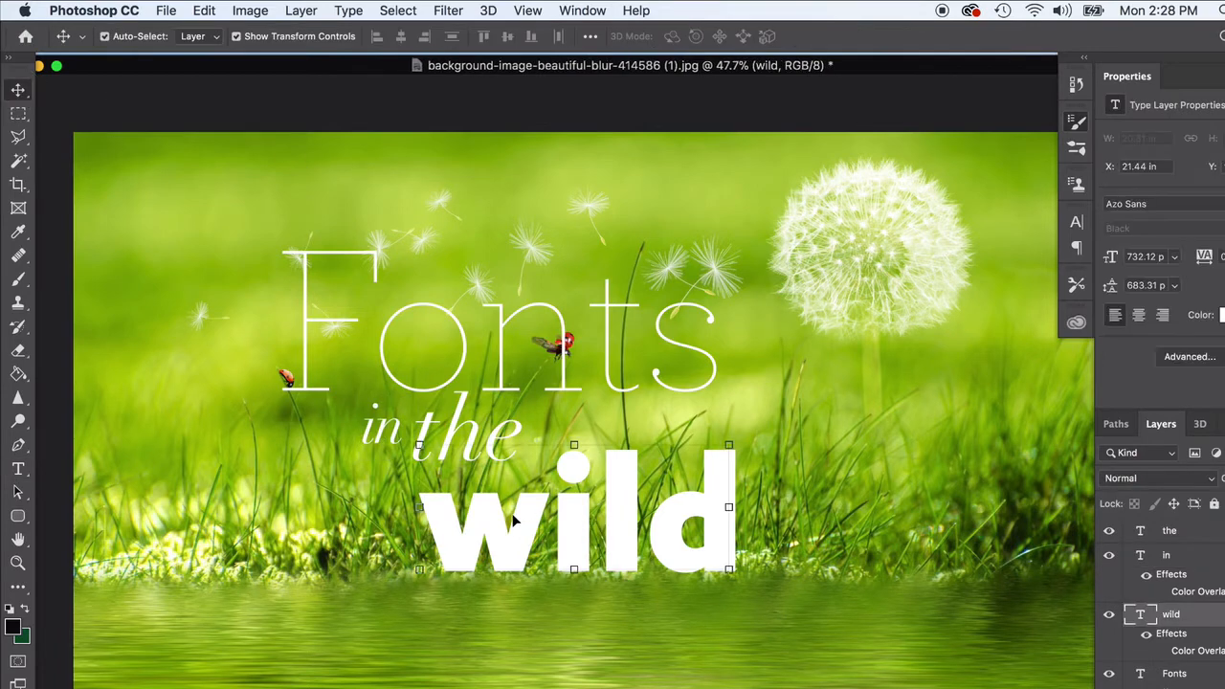
{"action": "double_click", "coordinate": [1140, 615]}
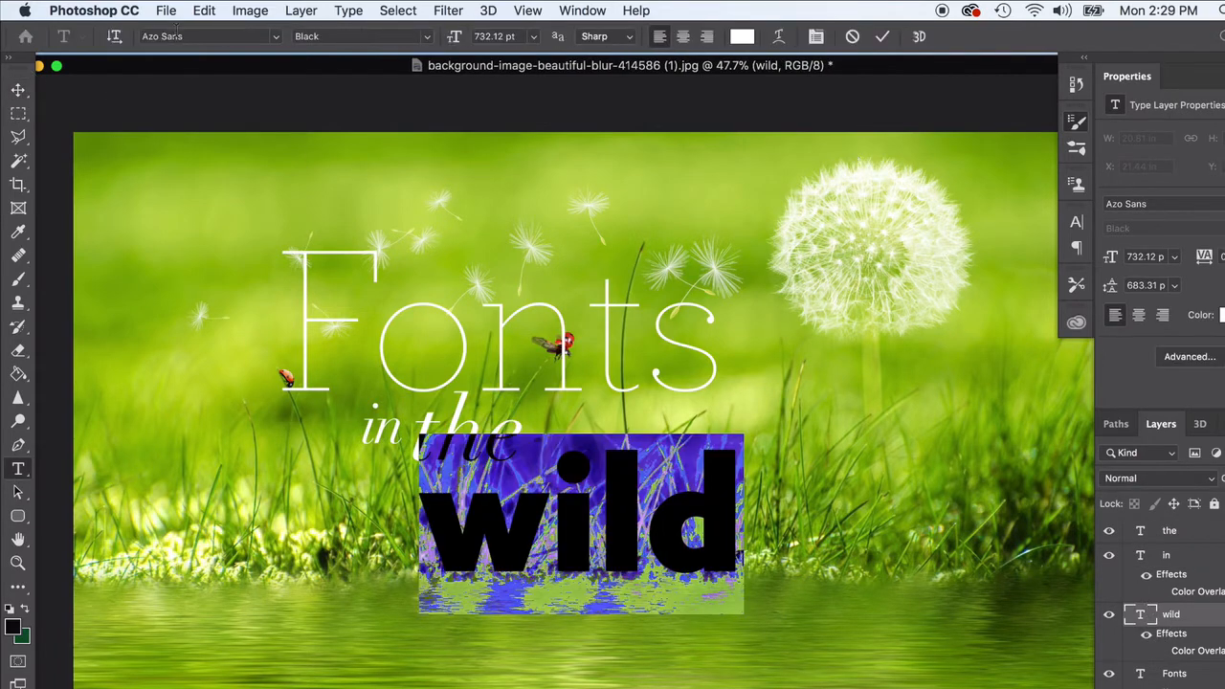
{"action": "left_click", "coordinate": [18, 89]}
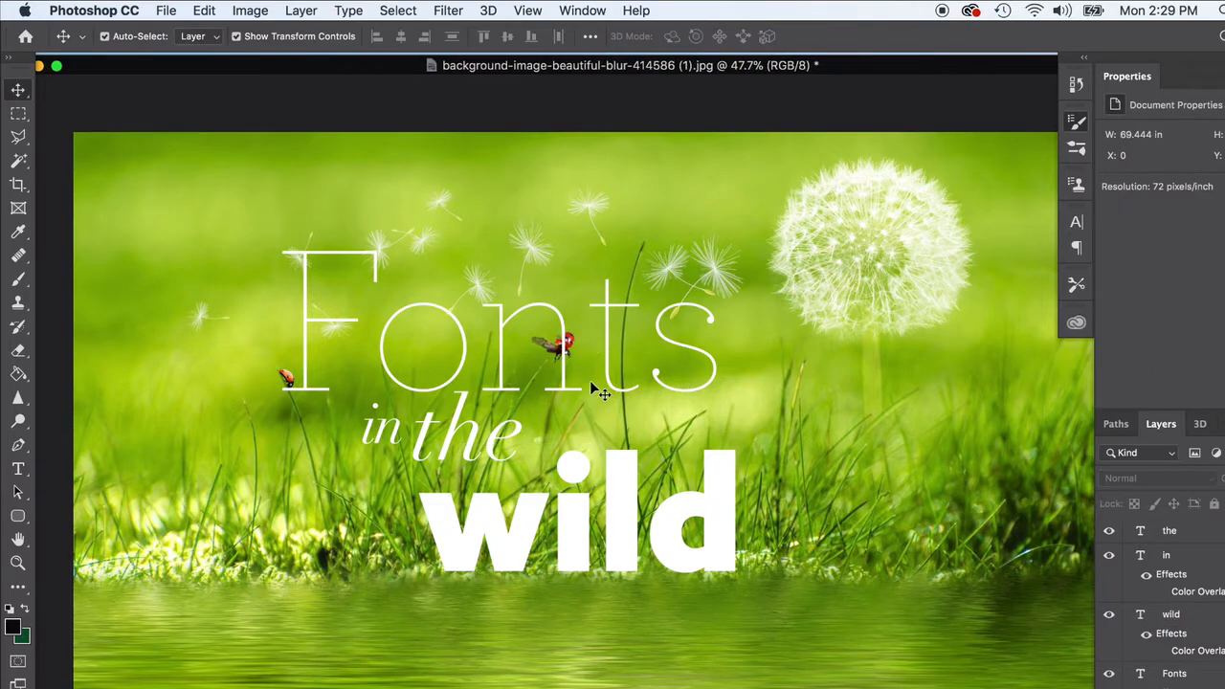
Add a layer mask to the Fonts text layer
{"action": "key", "text": "super+plus"}
{"action": "key", "text": "super+plus"}
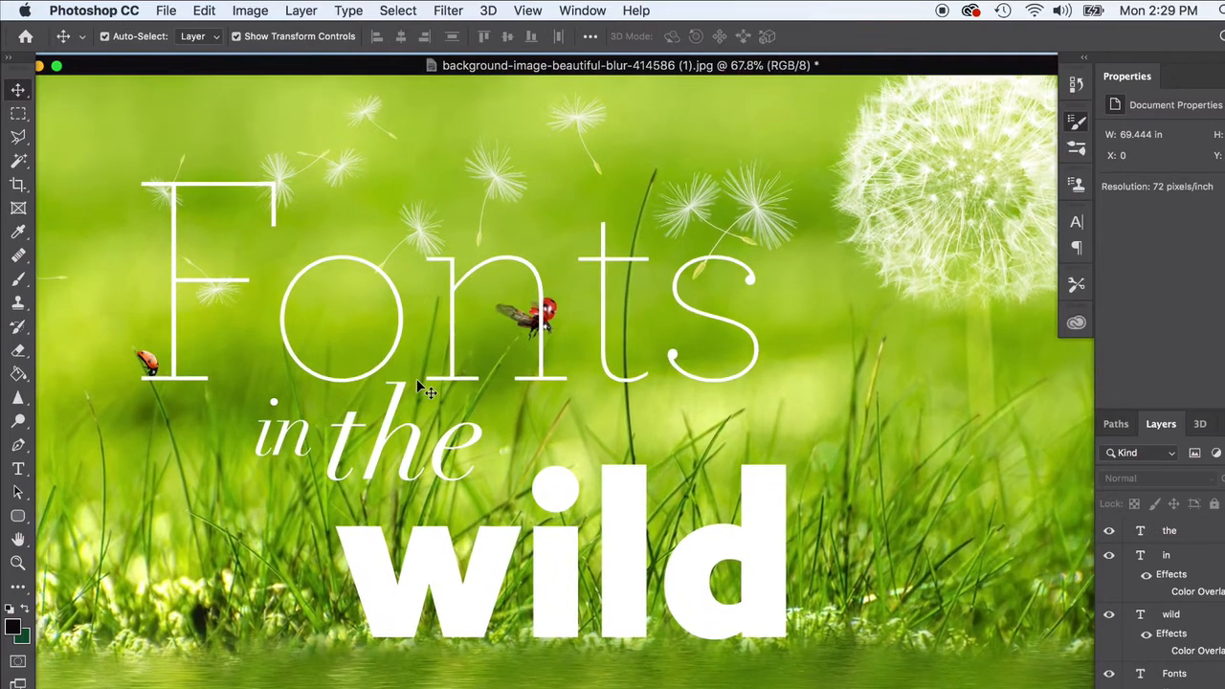
{"action": "scroll", "coordinate": [417, 379], "scroll_direction": "up", "scroll_amount": 3}
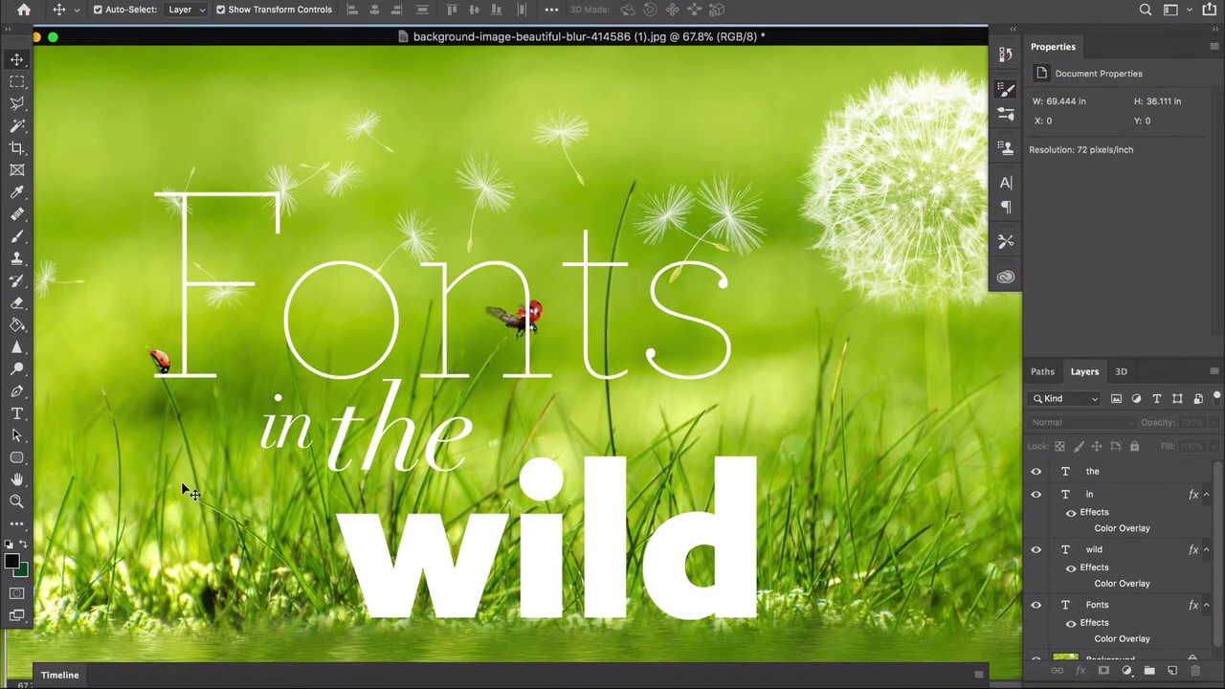
{"action": "left_click", "coordinate": [252, 195]}
{"action": "scroll", "coordinate": [251, 182], "scroll_direction": "up", "scroll_amount": 3}
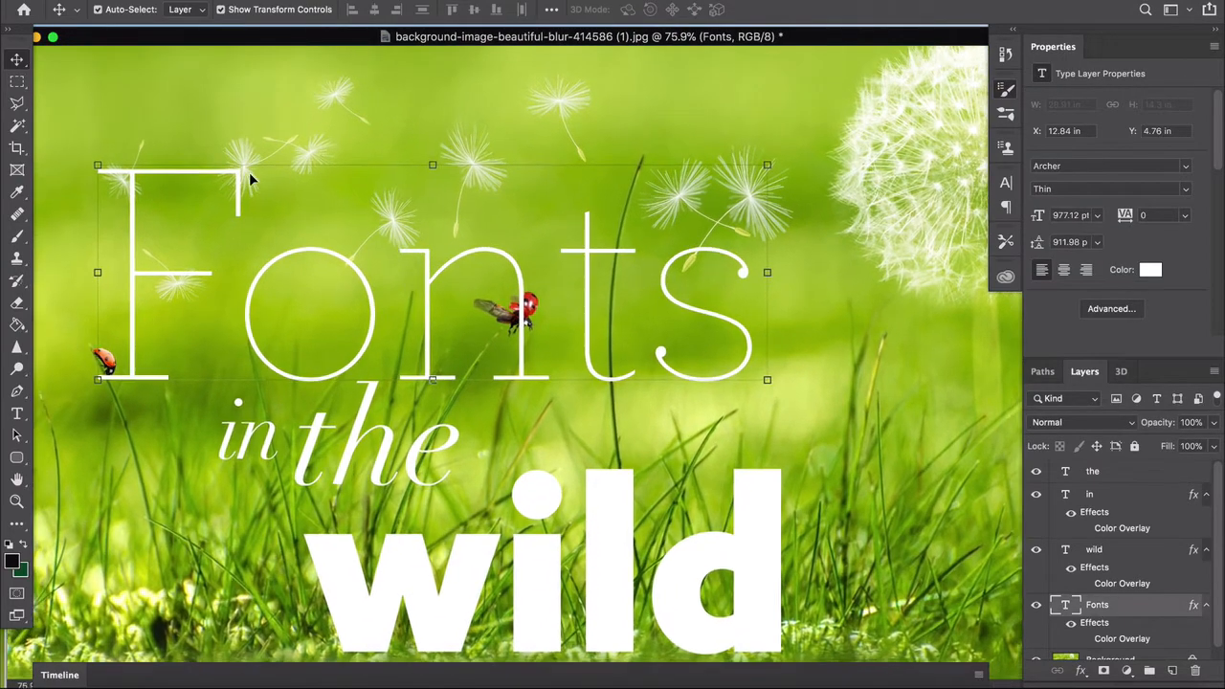
{"action": "scroll", "coordinate": [249, 172], "scroll_direction": "up", "scroll_amount": 3}
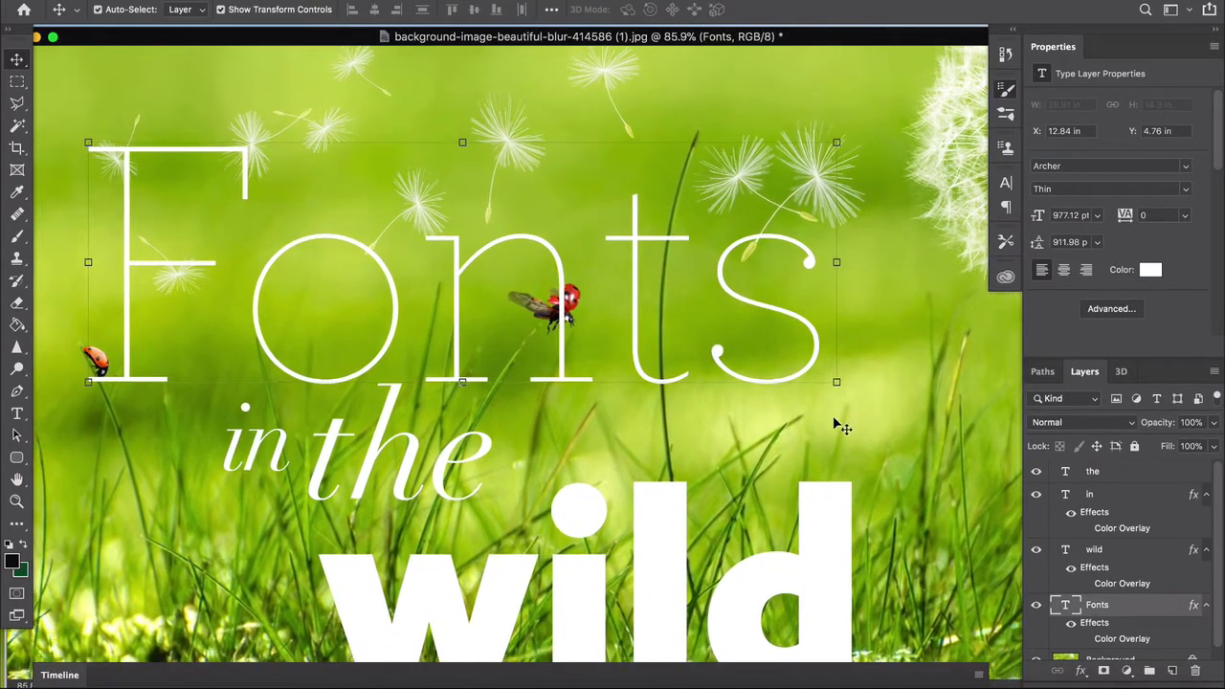
{"action": "left_click", "coordinate": [1103, 670]}
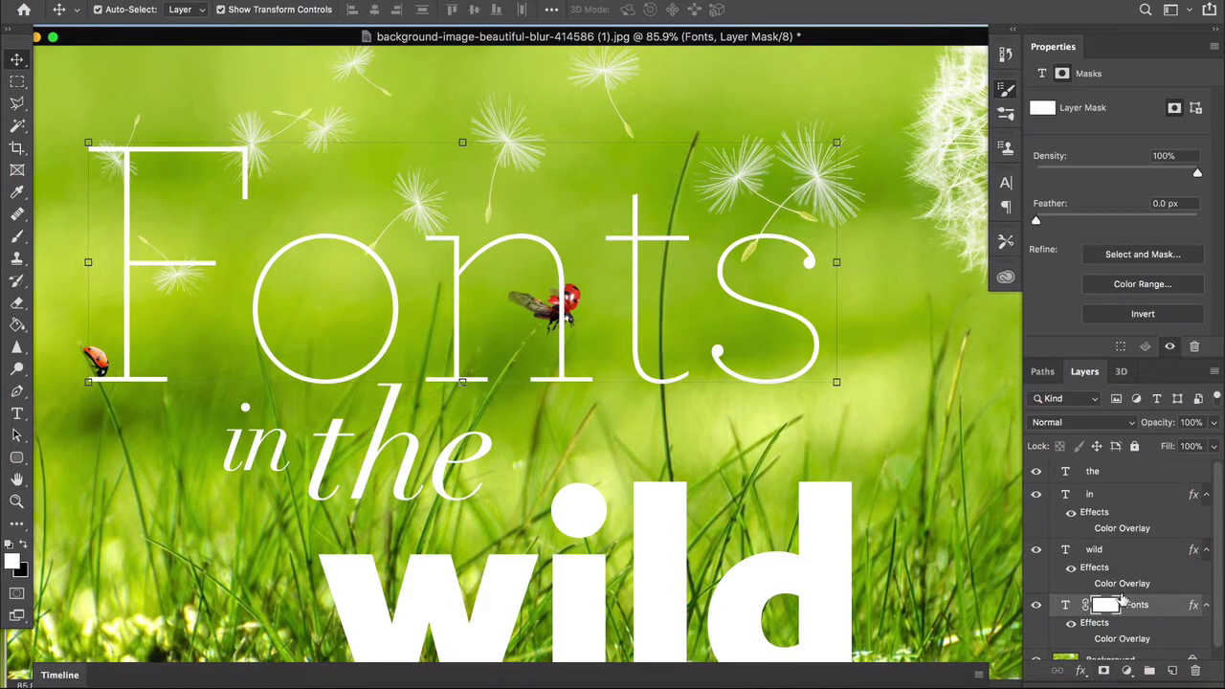
Make black the foreground color and activate the Brush tool with the Soft Round tip for painting on the mask
{"action": "left_click", "coordinate": [24, 544]}
{"action": "left_click", "coordinate": [16, 238]}
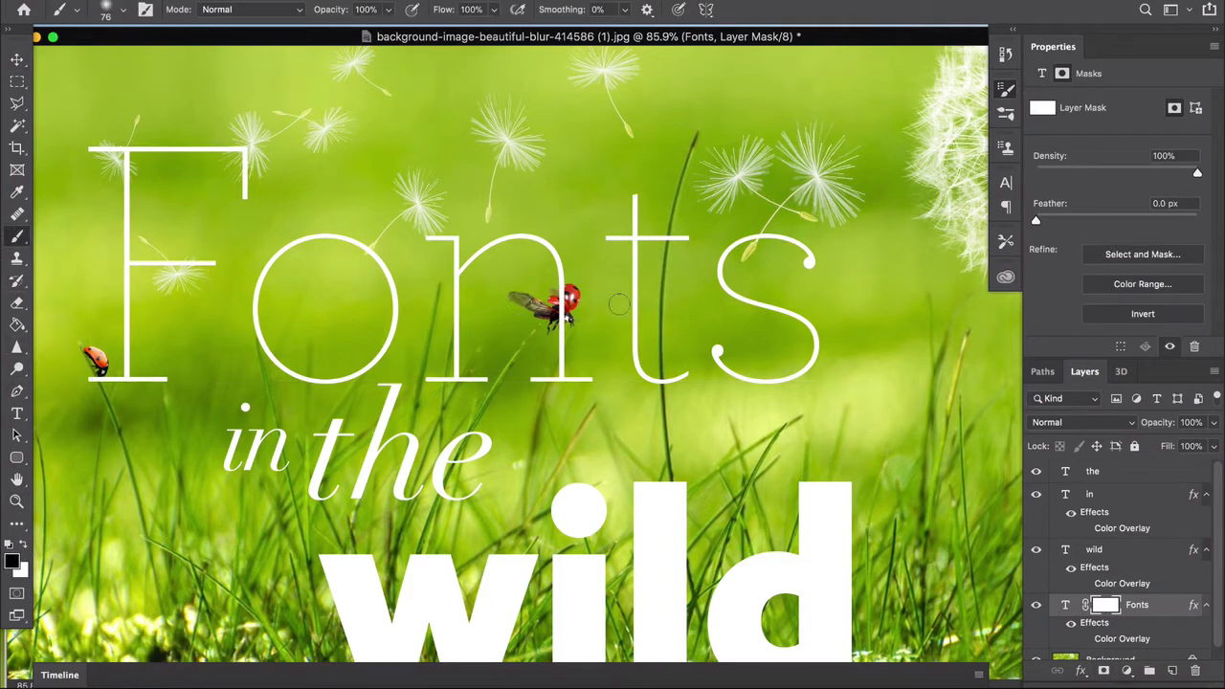
{"action": "left_click", "coordinate": [123, 12]}
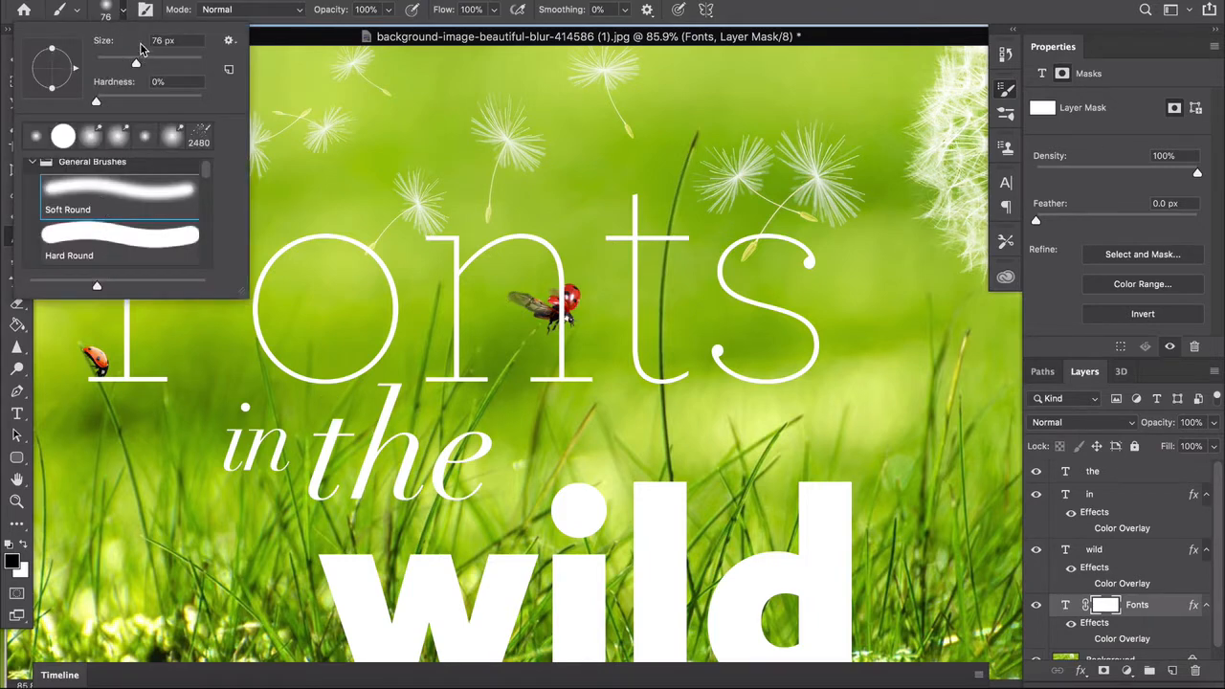
{"action": "left_click", "coordinate": [124, 14]}
{"action": "scroll", "coordinate": [586, 324], "scroll_direction": "up", "scroll_amount": 5}
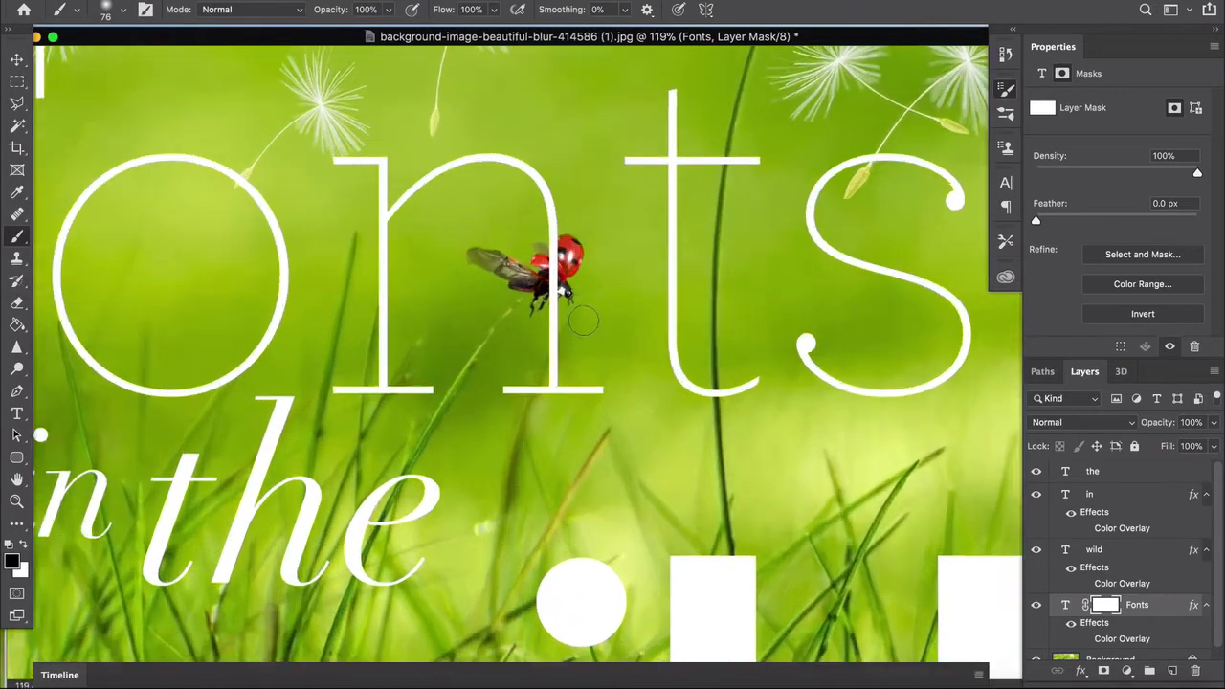
Lower the Fonts layer's opacity to 49%
{"action": "left_click", "coordinate": [1212, 423]}
{"action": "left_click", "coordinate": [1177, 446]}
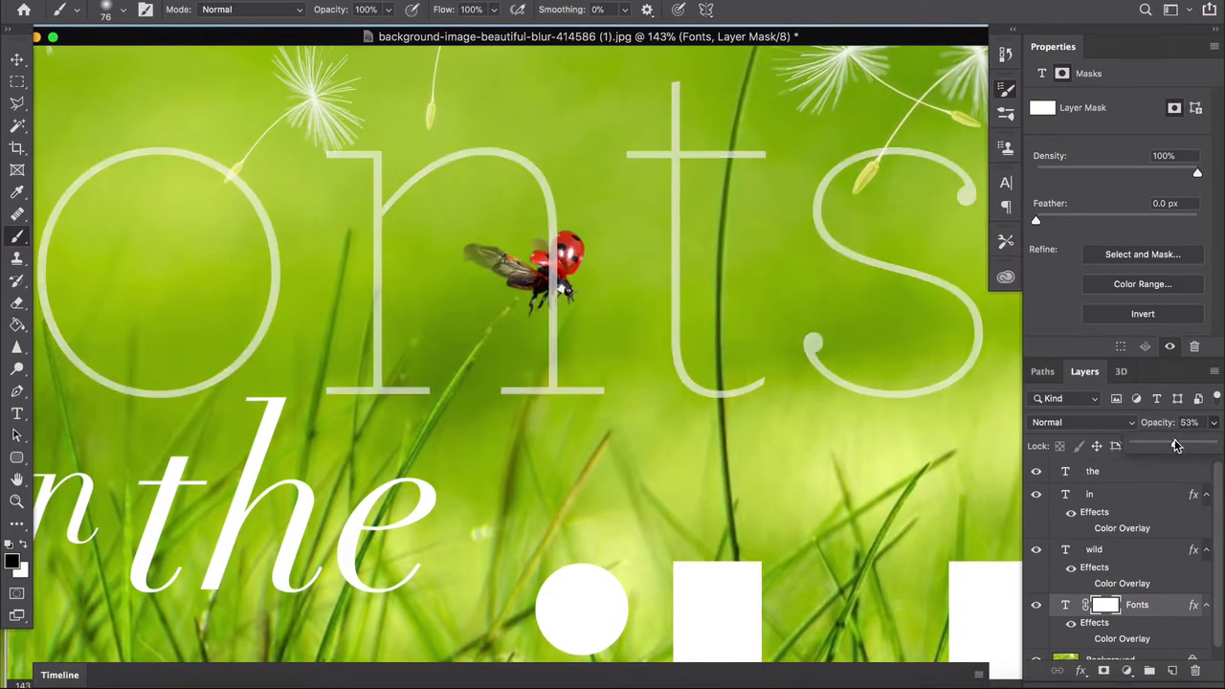
{"action": "left_click_drag", "start_coordinate": [1178, 446], "coordinate": [1171, 443]}
{"action": "scroll", "coordinate": [551, 258], "scroll_direction": "up", "scroll_amount": 3}
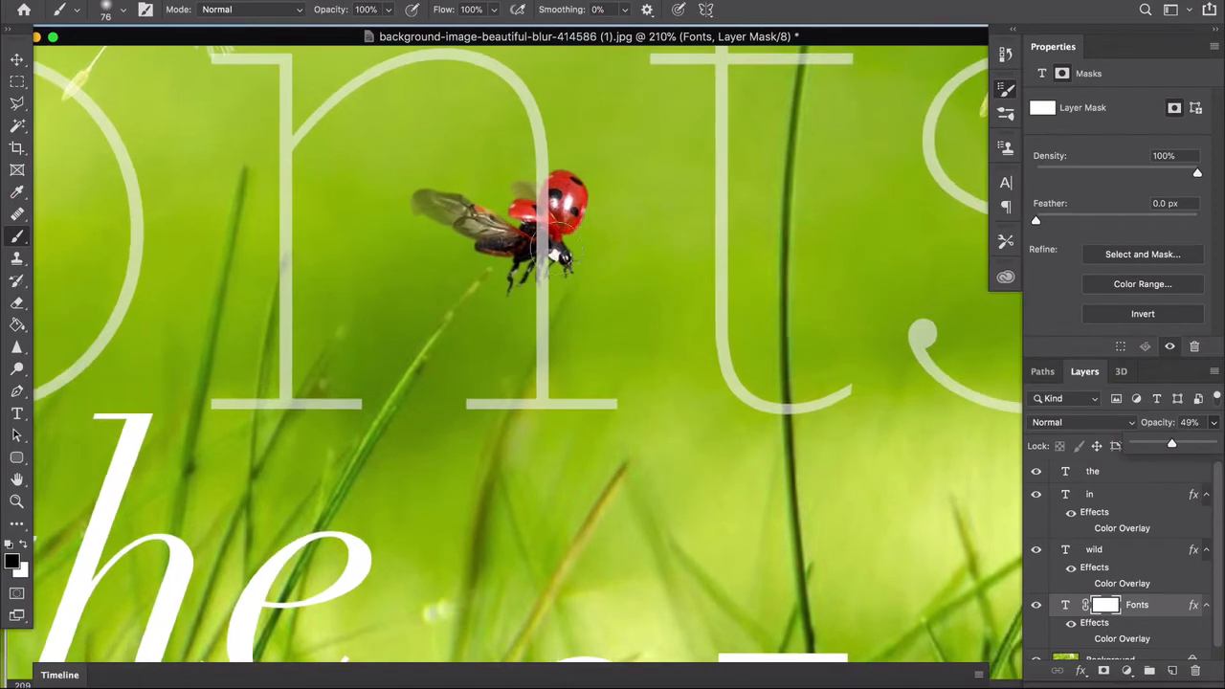
Set the brush size to 41 px and mask out the letter n where it crosses the flying ladybug's body
{"action": "left_click", "coordinate": [123, 11]}
{"action": "left_click_drag", "start_coordinate": [141, 61], "coordinate": [118, 65]}
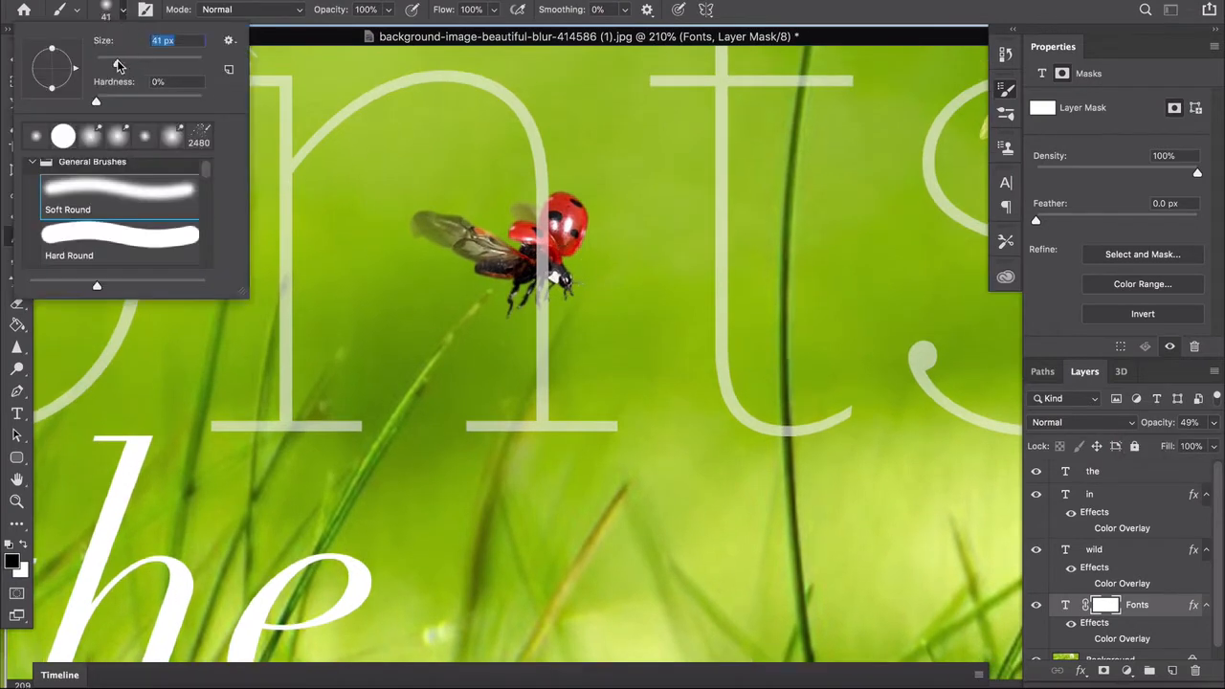
{"action": "left_click", "coordinate": [534, 237]}
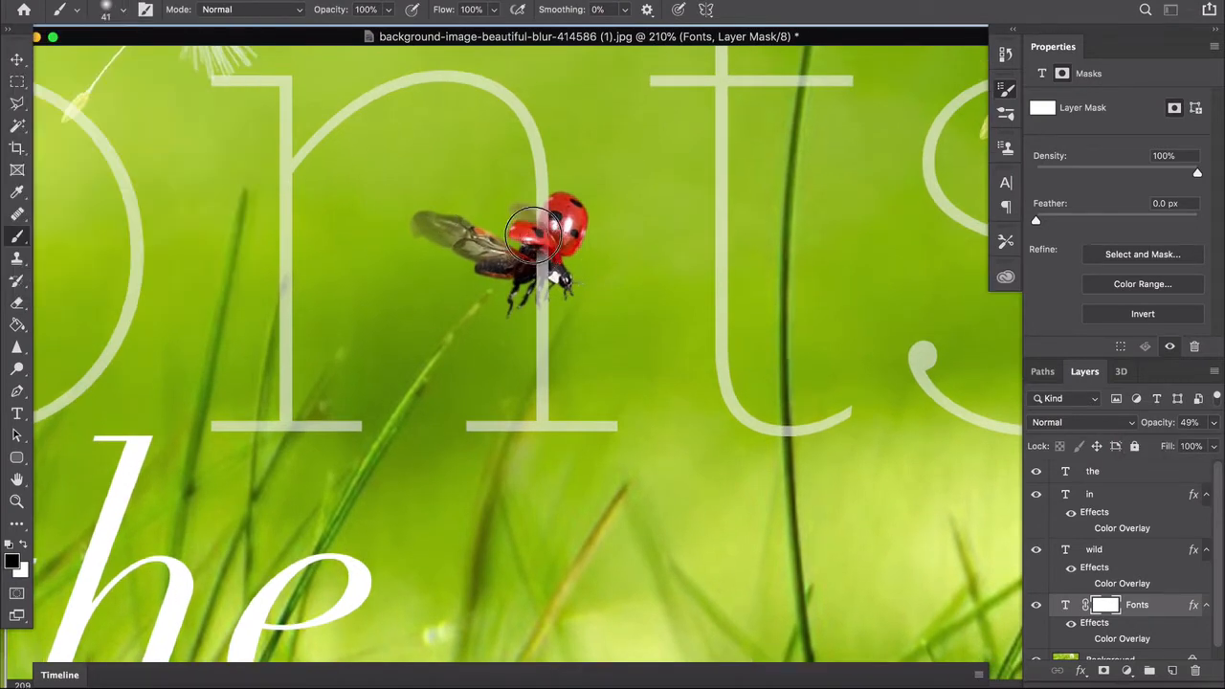
{"action": "mouse_move", "coordinate": [534, 236]}
{"action": "left_mouse_down"}
{"action": "mouse_move", "coordinate": [558, 205]}
{"action": "mouse_move", "coordinate": [541, 277]}
{"action": "mouse_move", "coordinate": [541, 253]}
{"action": "left_mouse_up"}
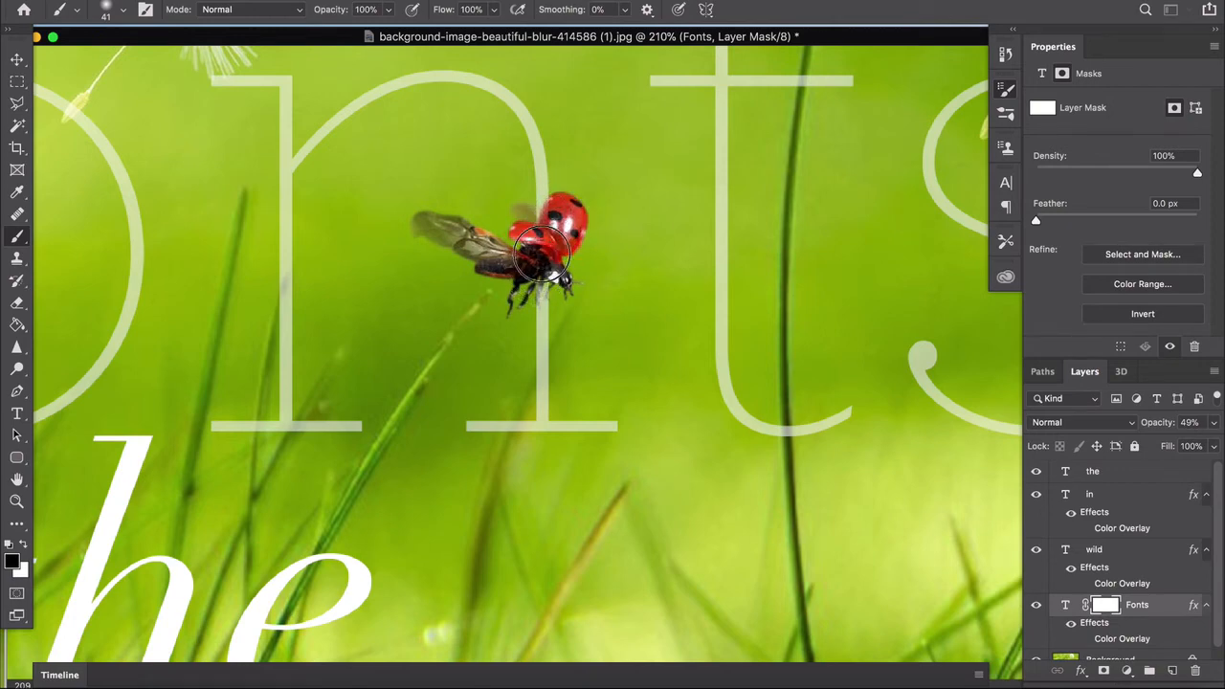
Reduce the brush size to 7 px and mask out the stem of the n over the flying ladybug's legs
{"action": "key", "text": "super+plus"}
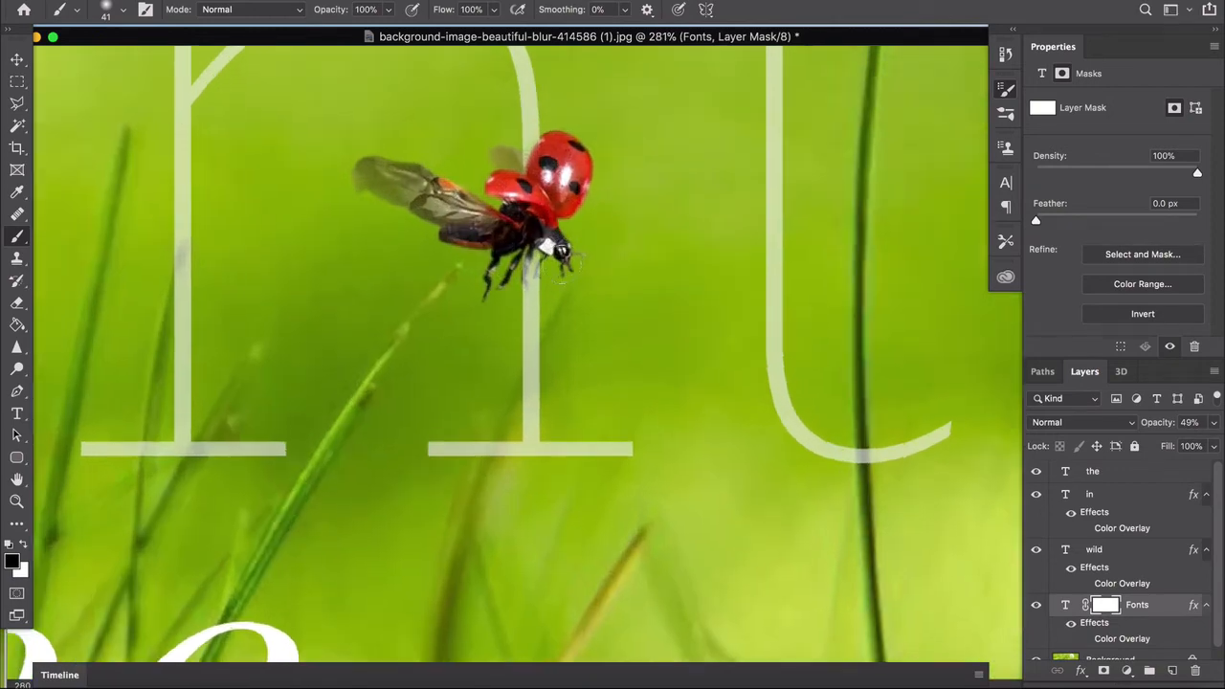
{"action": "key", "text": "super+plus"}
{"action": "left_click", "coordinate": [109, 11]}
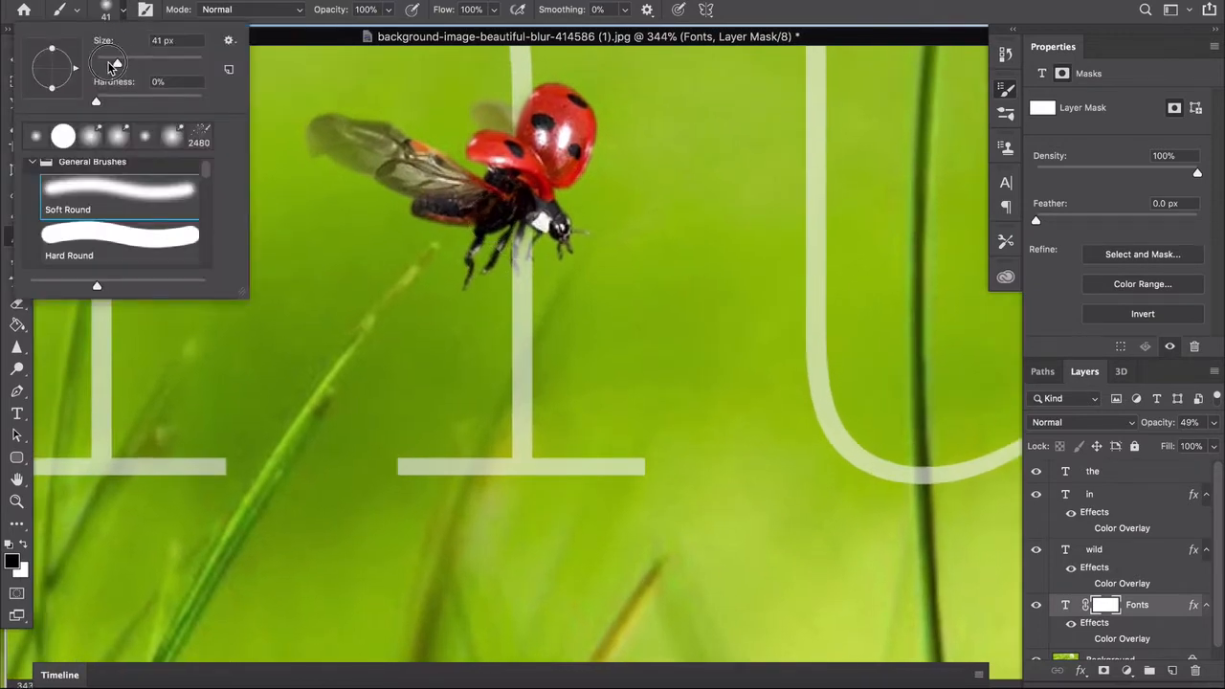
{"action": "left_click_drag", "start_coordinate": [111, 64], "coordinate": [103, 67]}
{"action": "left_click", "coordinate": [515, 269]}
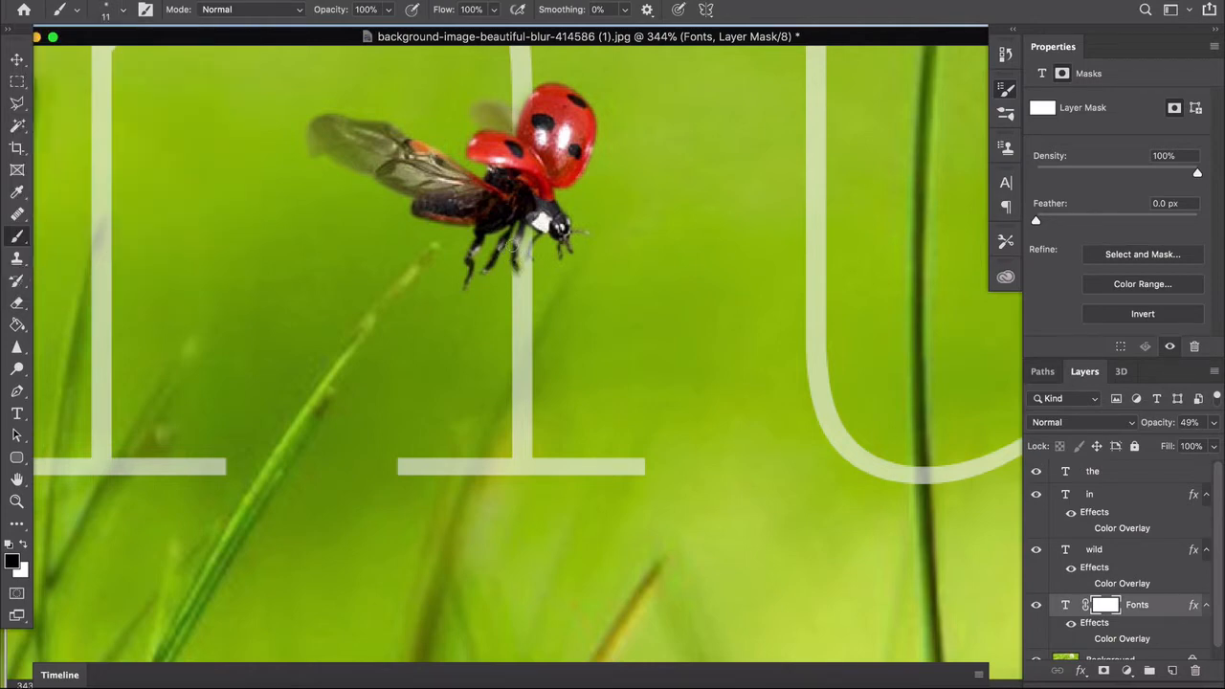
{"action": "left_click", "coordinate": [120, 11]}
{"action": "left_click_drag", "start_coordinate": [101, 63], "coordinate": [99, 63]}
{"action": "left_click", "coordinate": [515, 268]}
{"action": "scroll", "coordinate": [486, 178], "scroll_direction": "down", "scroll_amount": 2}
{"action": "scroll", "coordinate": [542, 247], "scroll_direction": "down", "scroll_amount": 4}
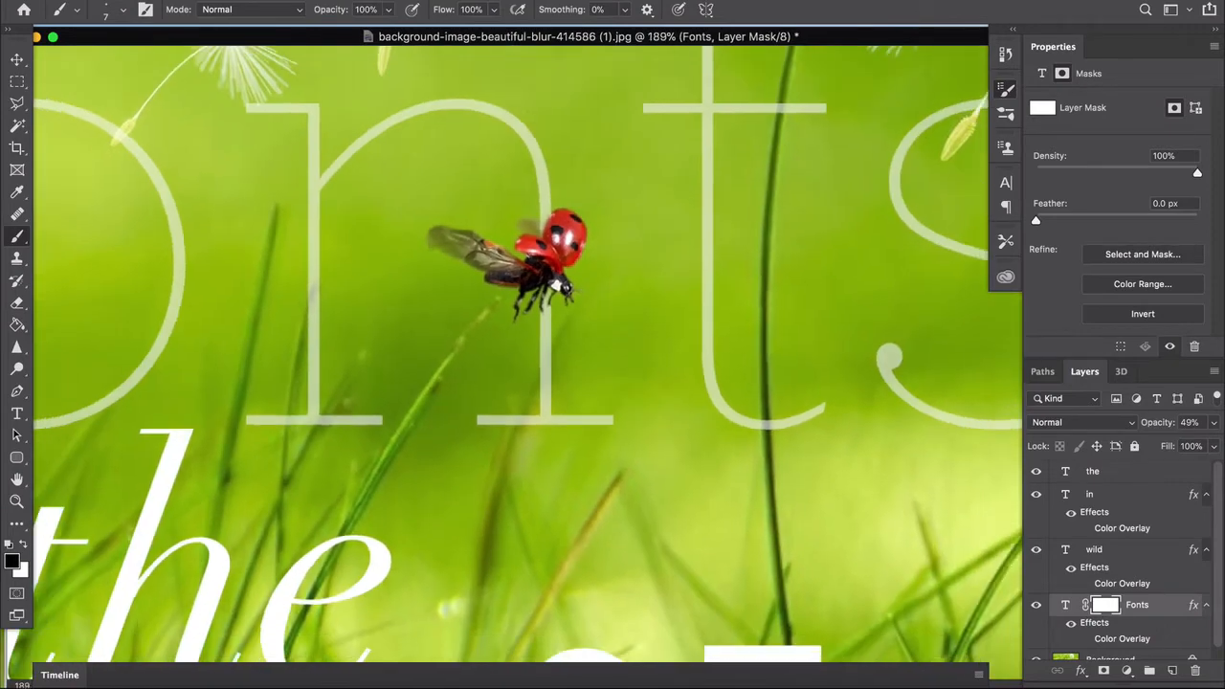
Set the brush size to 1 px and mask out the F's base serif over the crawling ladybug's thin antenna
{"action": "scroll", "coordinate": [541, 247], "scroll_direction": "left", "scroll_amount": 4}
{"action": "scroll", "coordinate": [542, 247], "scroll_direction": "up", "scroll_amount": 2}
{"action": "scroll", "coordinate": [528, 353], "scroll_direction": "left", "scroll_amount": 10}
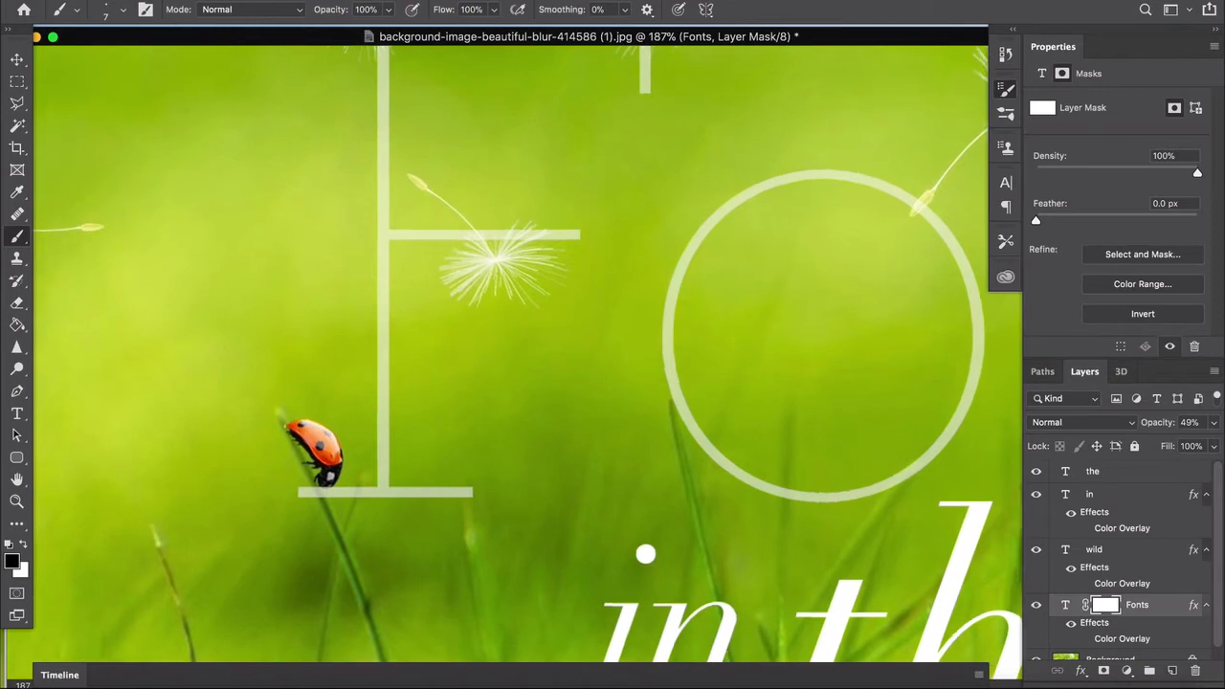
{"action": "scroll", "coordinate": [308, 515], "scroll_direction": "up", "scroll_amount": 5}
{"action": "scroll", "coordinate": [309, 516], "scroll_direction": "left", "scroll_amount": 3}
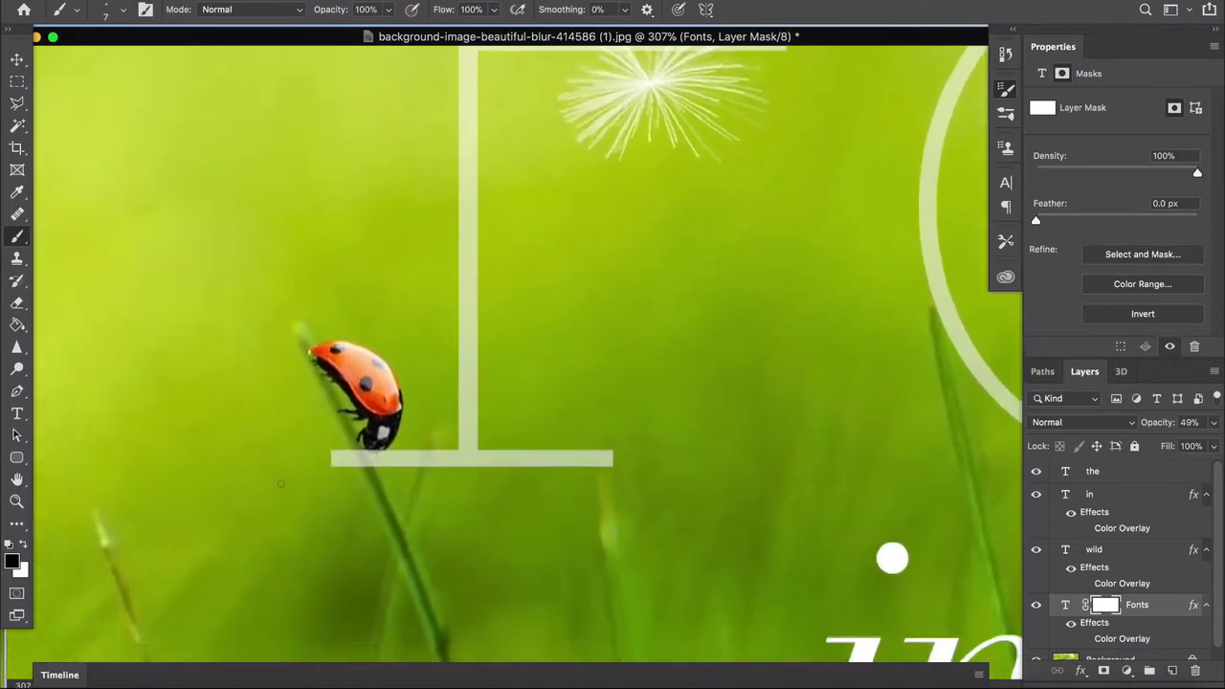
{"action": "scroll", "coordinate": [308, 516], "scroll_direction": "up", "scroll_amount": 1}
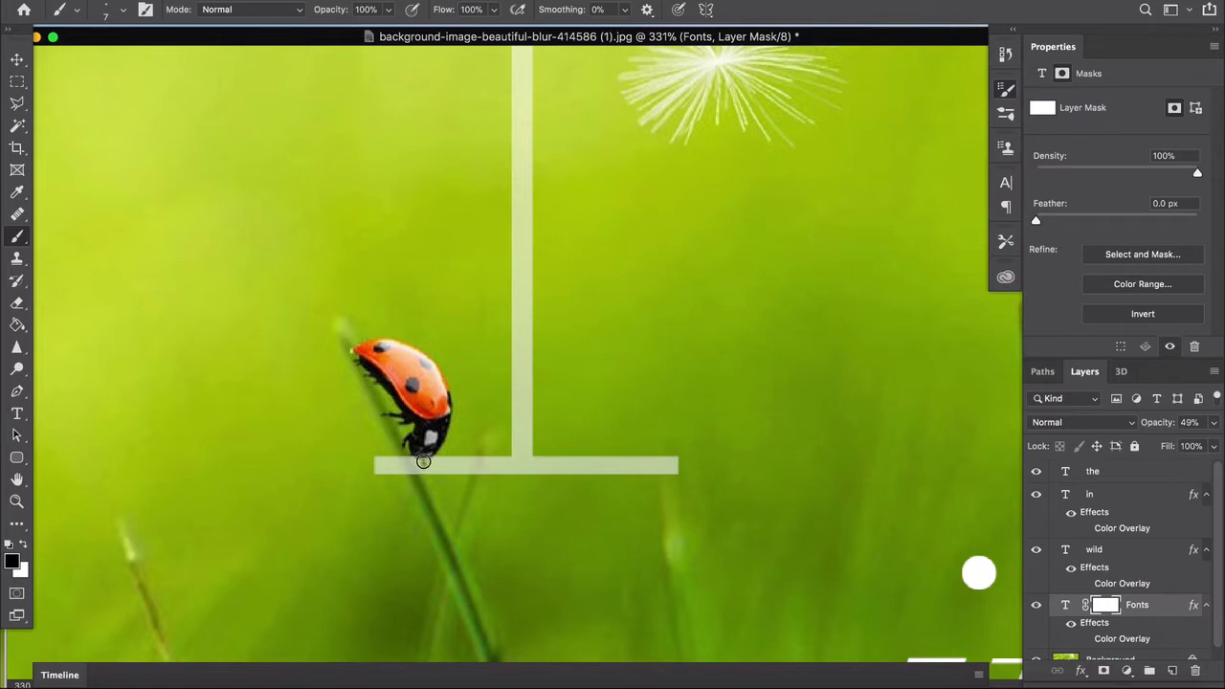
{"action": "left_click", "coordinate": [124, 11]}
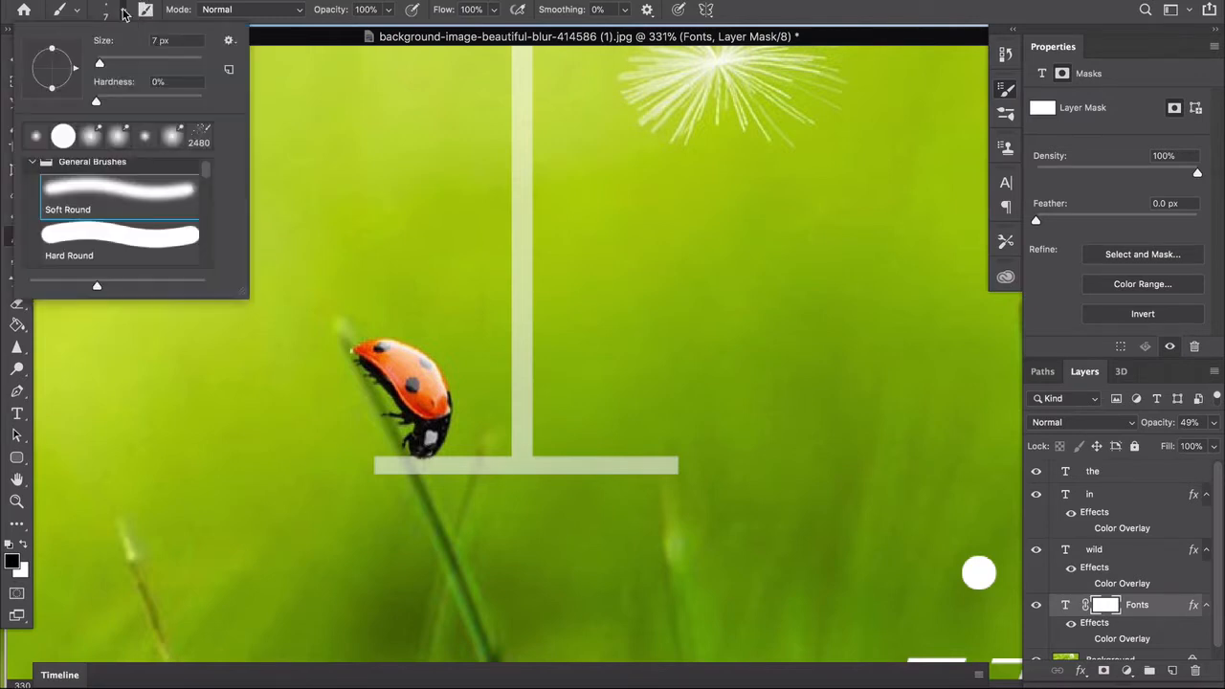
{"action": "left_click_drag", "start_coordinate": [106, 64], "coordinate": [95, 65]}
{"action": "key", "text": "Return"}
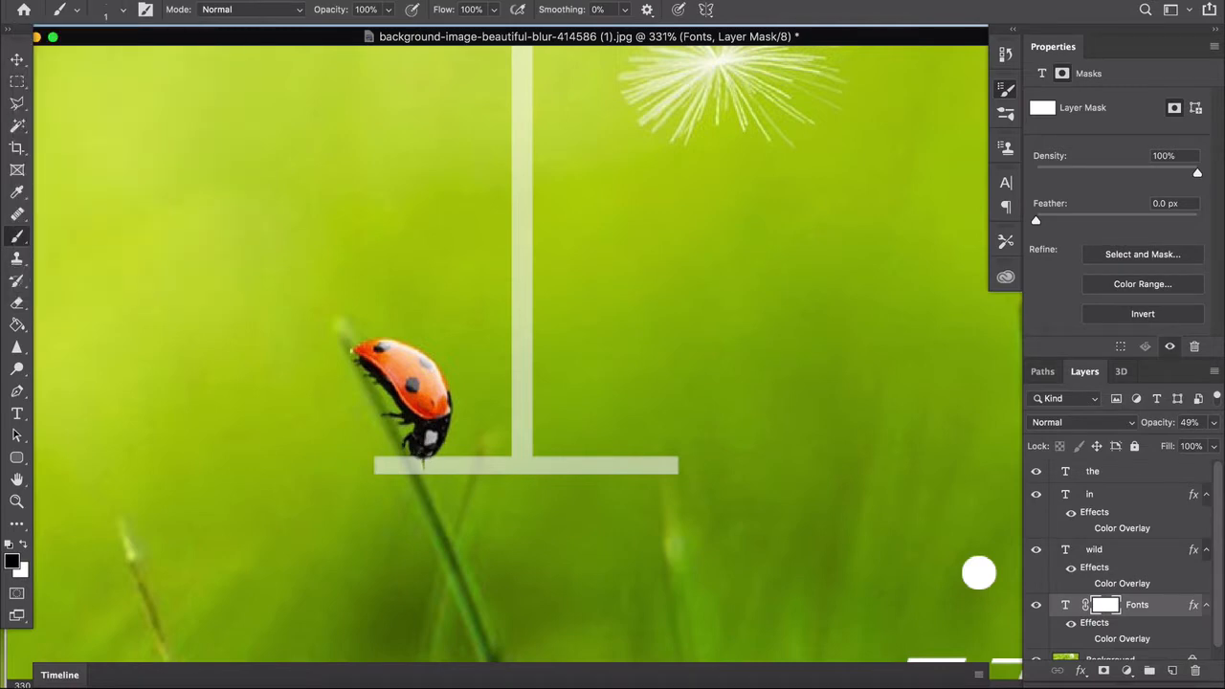
Set the brush size to 14 px and mask out the F's base serif where it crosses the grass blade under the ladybug
{"action": "left_click", "coordinate": [105, 11]}
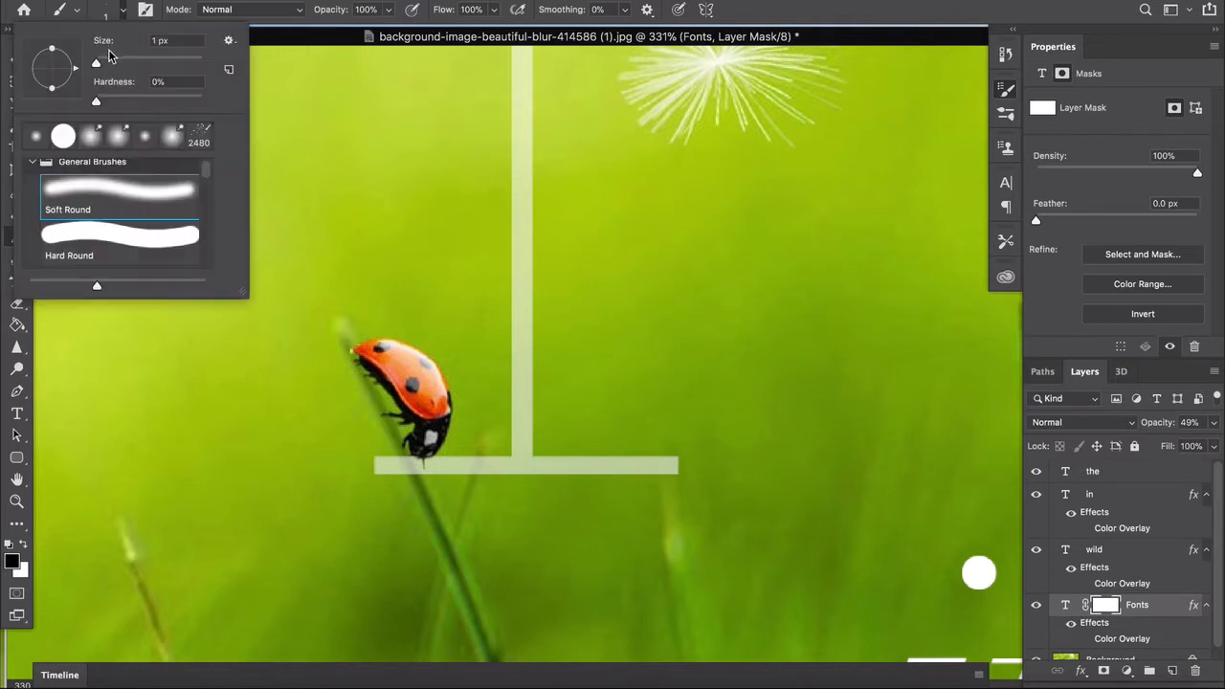
{"action": "left_click_drag", "start_coordinate": [95, 66], "coordinate": [114, 64]}
{"action": "left_click_drag", "start_coordinate": [114, 64], "coordinate": [105, 64]}
{"action": "scroll", "coordinate": [390, 468], "scroll_direction": "up", "scroll_amount": 4}
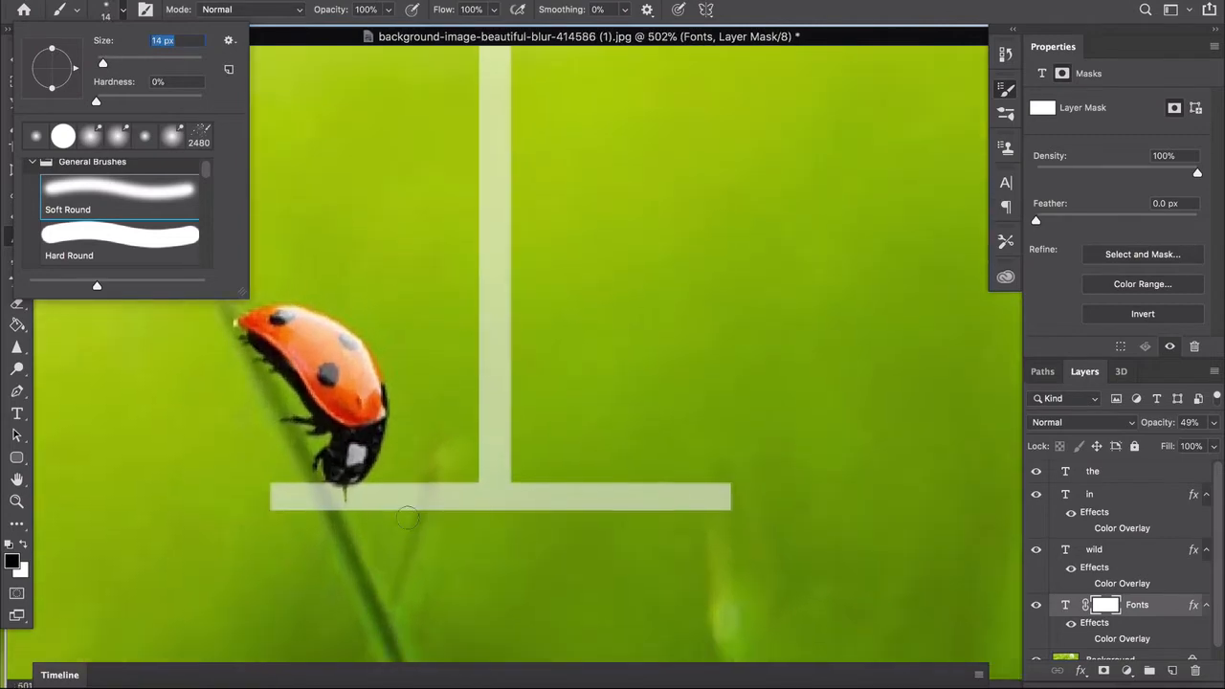
{"action": "scroll", "coordinate": [390, 468], "scroll_direction": "left", "scroll_amount": 3}
{"action": "left_click", "coordinate": [446, 393]}
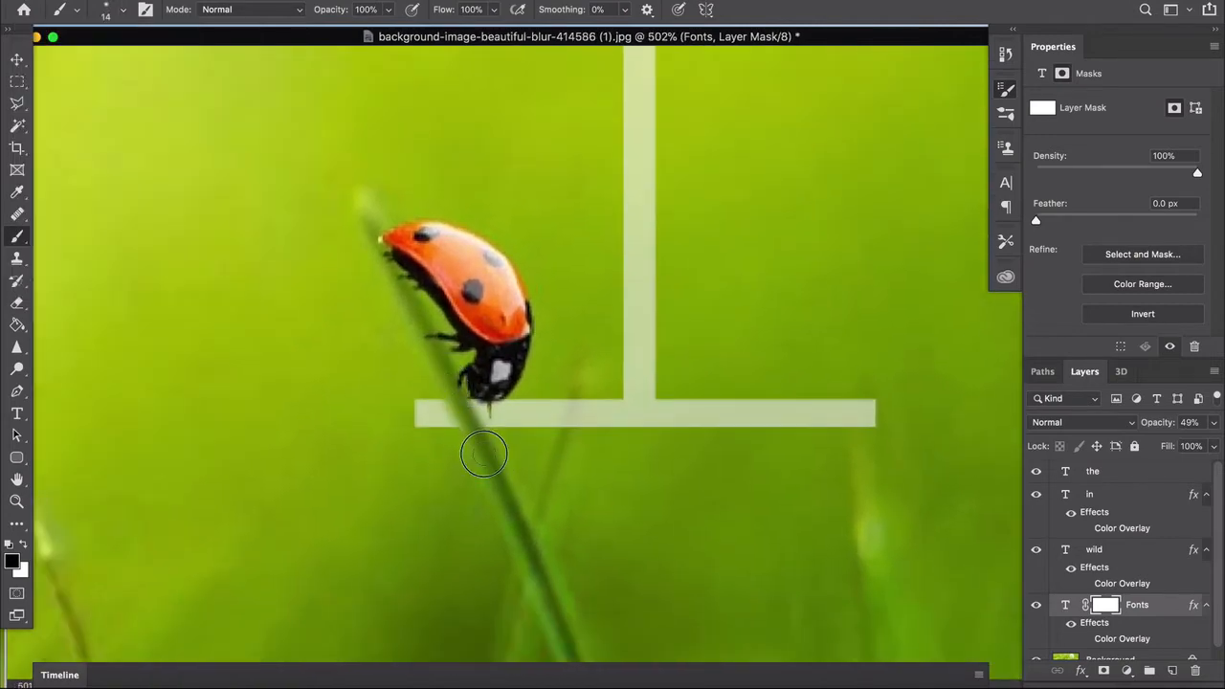
{"action": "left_click_drag", "start_coordinate": [441, 381], "coordinate": [480, 442]}
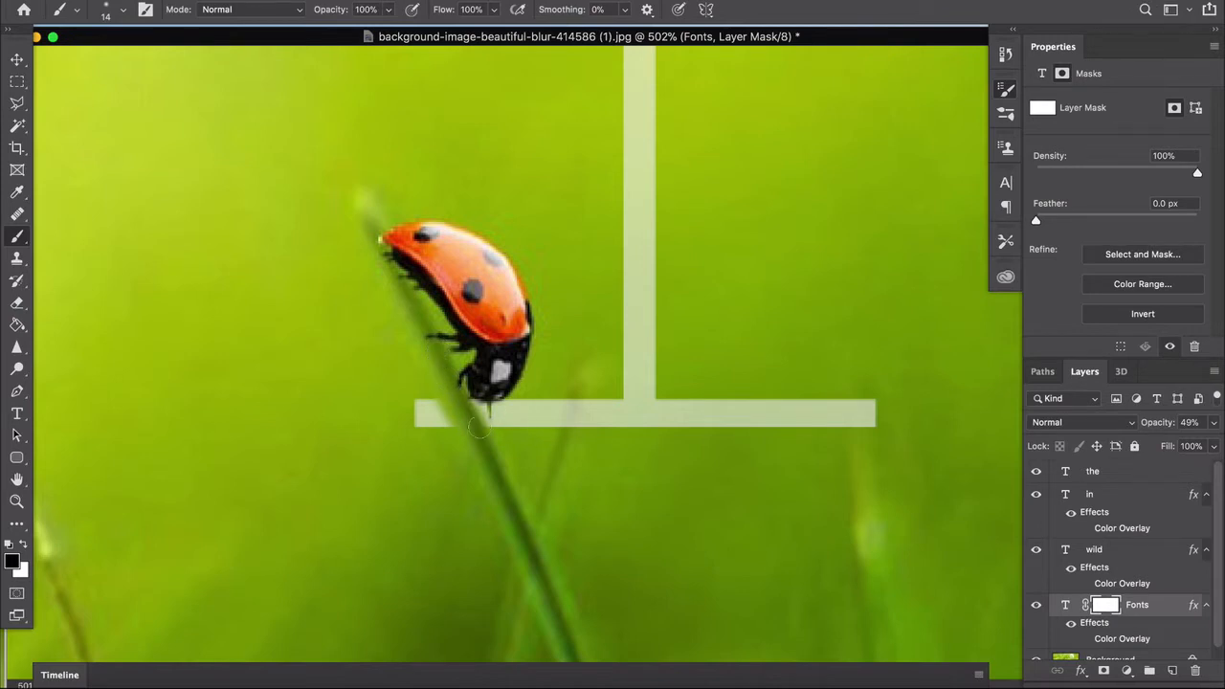
Set the brush size to 1 px and mask out the F's middle crossbar along the dandelion seed's thin stem
{"action": "scroll", "coordinate": [655, 352], "scroll_direction": "down", "scroll_amount": 5}
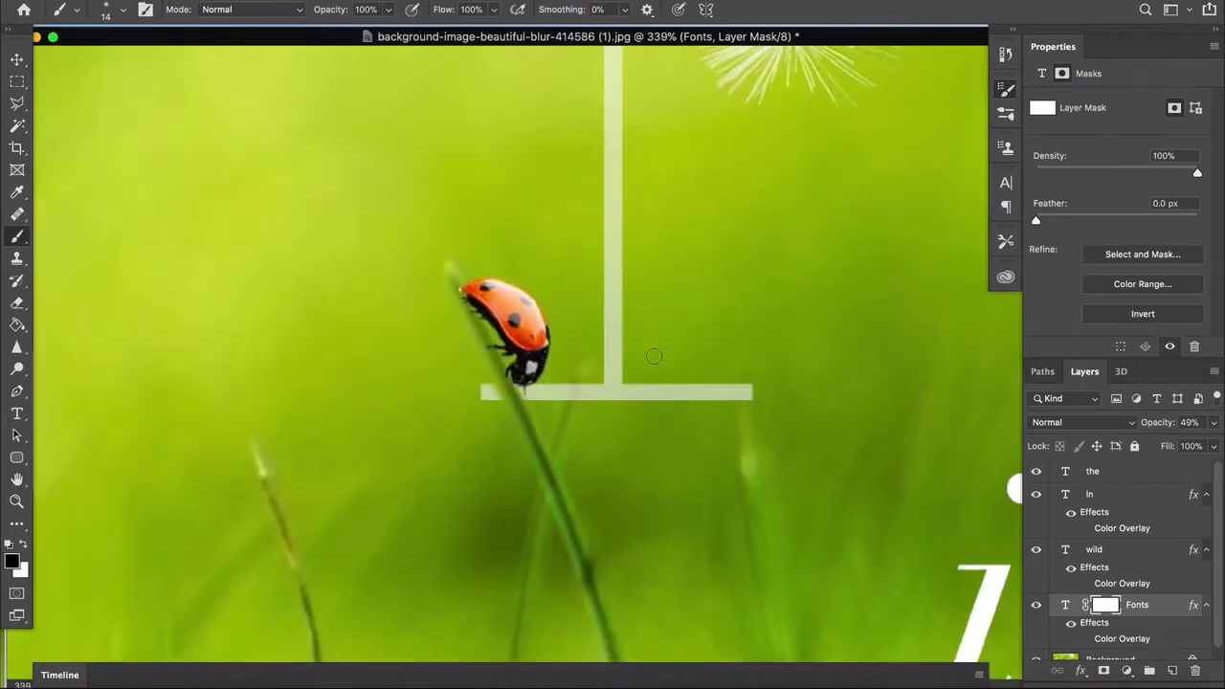
{"action": "scroll", "coordinate": [654, 356], "scroll_direction": "right", "scroll_amount": 4}
{"action": "scroll", "coordinate": [654, 356], "scroll_direction": "down", "scroll_amount": 3}
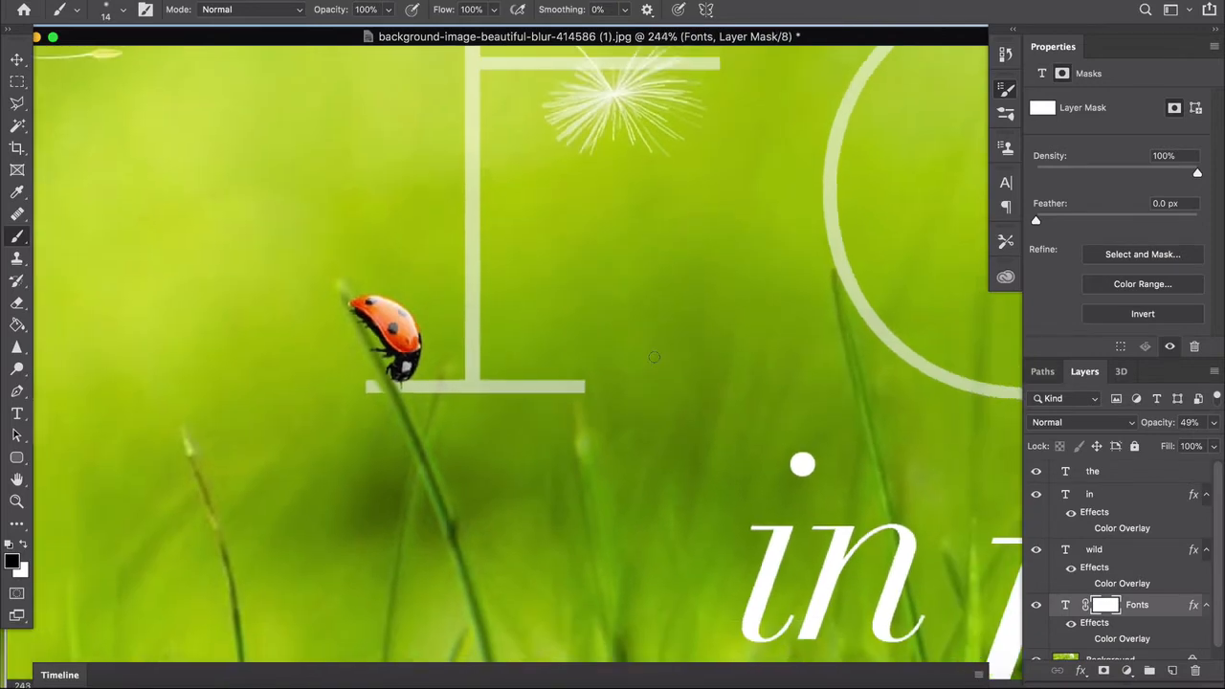
{"action": "scroll", "coordinate": [654, 356], "scroll_direction": "right", "scroll_amount": 5}
{"action": "scroll", "coordinate": [654, 356], "scroll_direction": "up", "scroll_amount": 3}
{"action": "scroll", "coordinate": [622, 342], "scroll_direction": "up", "scroll_amount": 4}
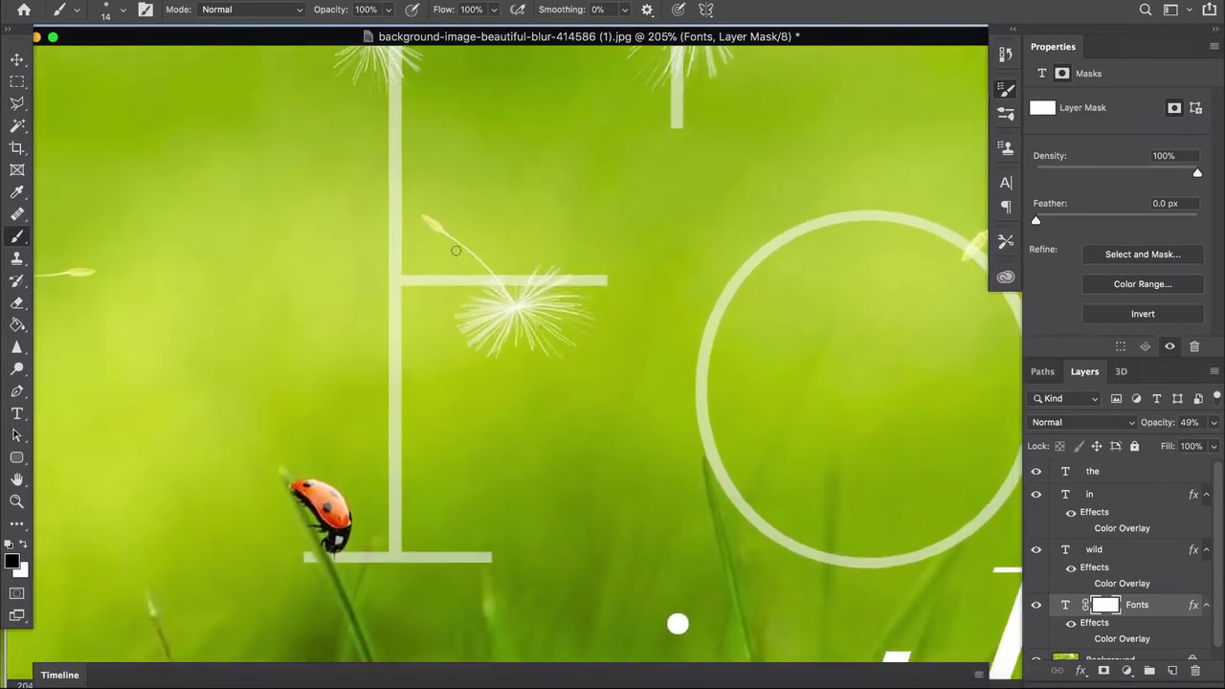
{"action": "scroll", "coordinate": [493, 264], "scroll_direction": "up", "scroll_amount": 5}
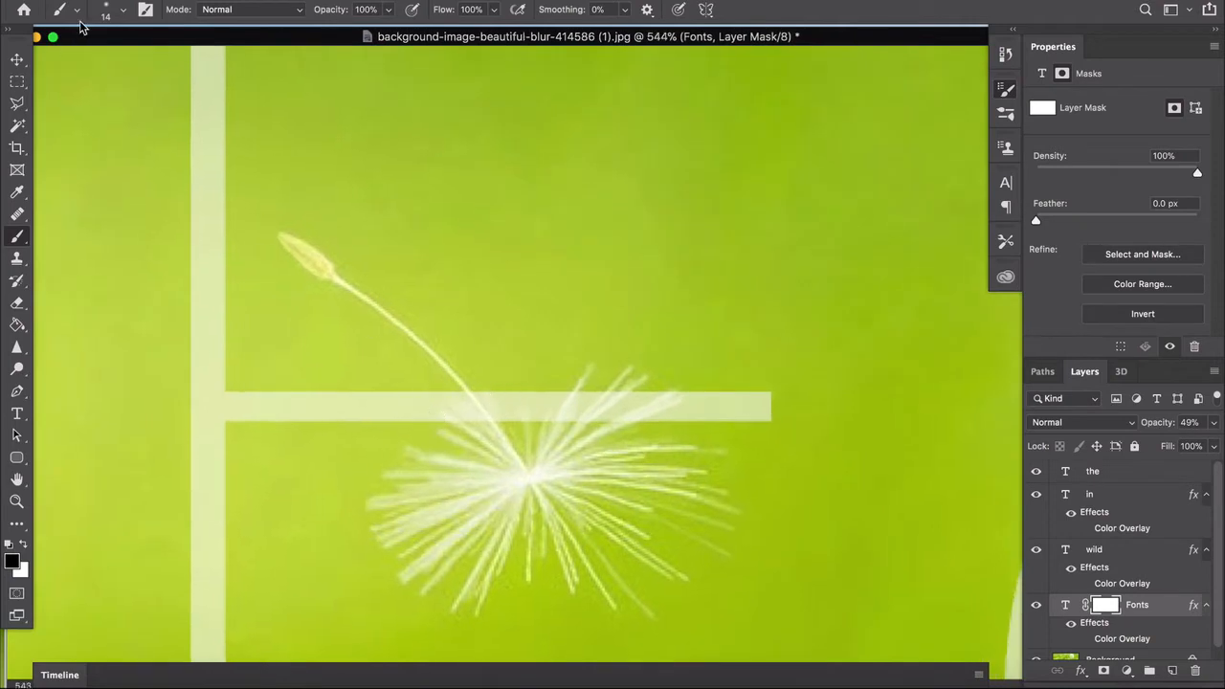
{"action": "left_click", "coordinate": [122, 12]}
{"action": "left_click_drag", "start_coordinate": [102, 58], "coordinate": [96, 60]}
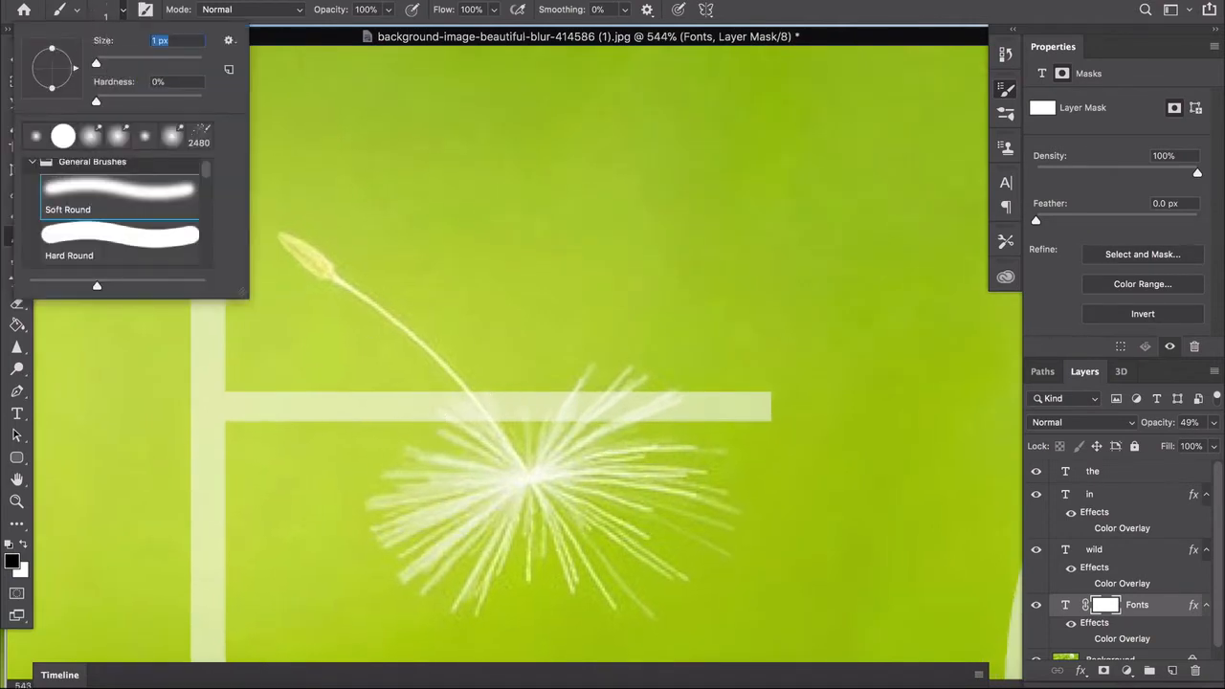
{"action": "key", "text": "Return"}
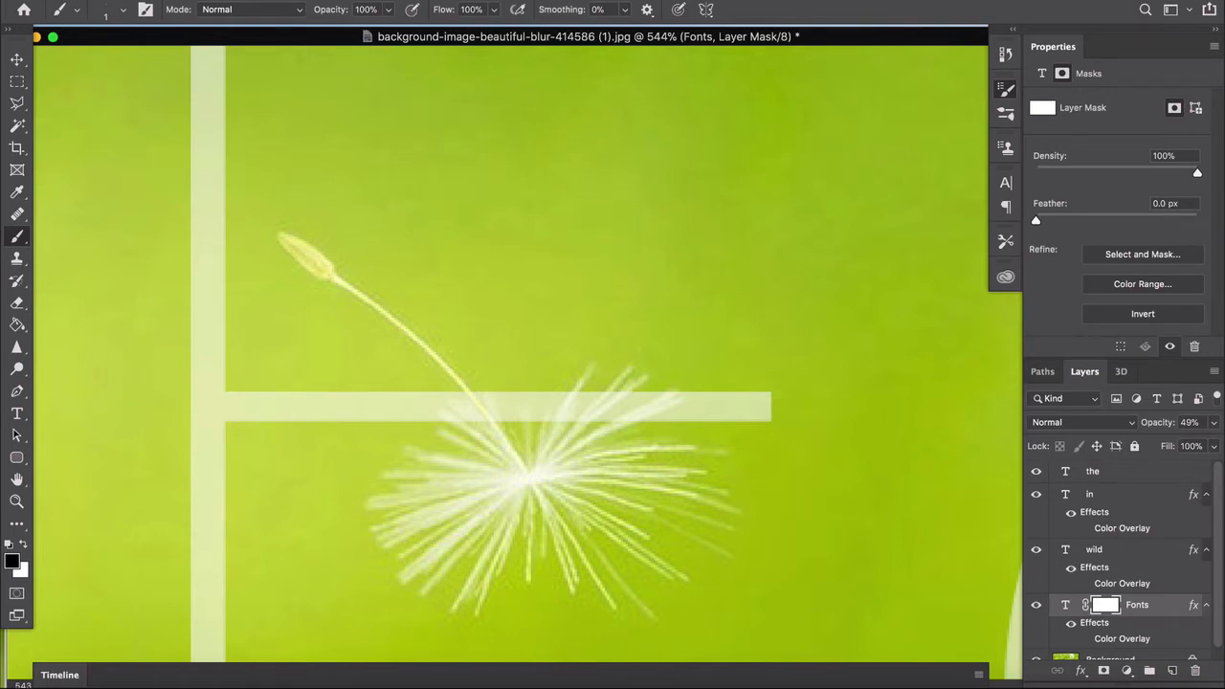
Increase the brush size to 9 px and mask the F's middle crossbar over the dandelion seed's fluff
{"action": "left_click", "coordinate": [119, 12]}
{"action": "left_click_drag", "start_coordinate": [96, 63], "coordinate": [101, 63]}
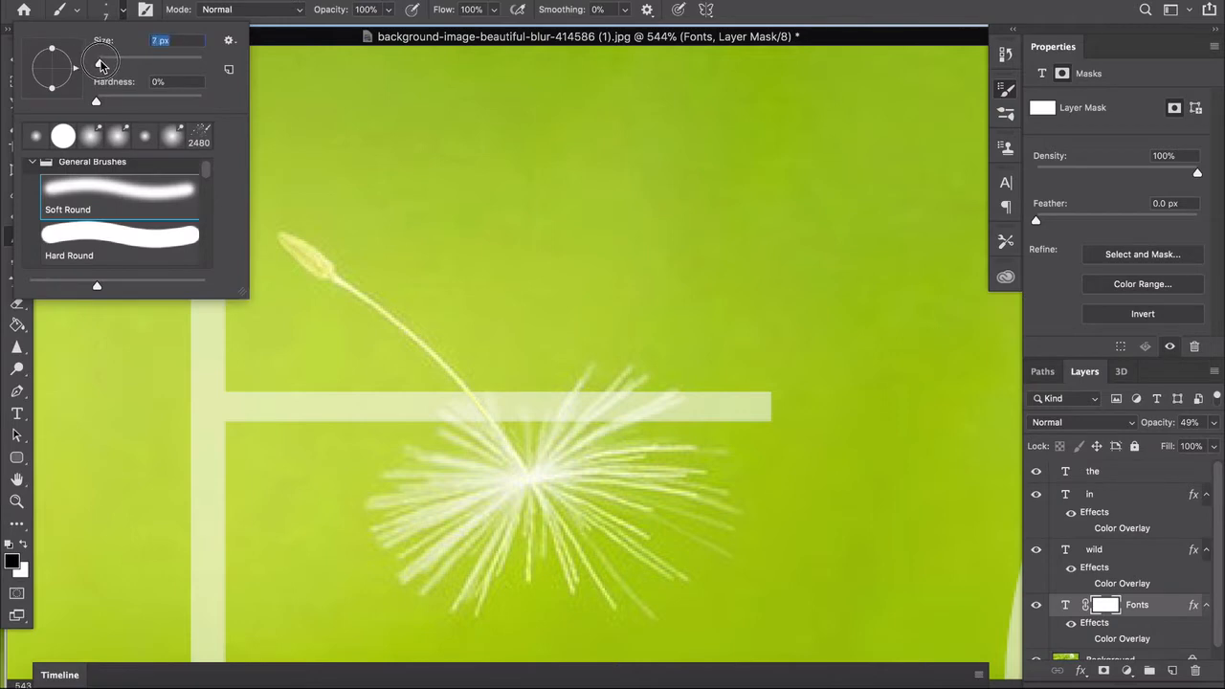
{"action": "key", "text": "Return"}
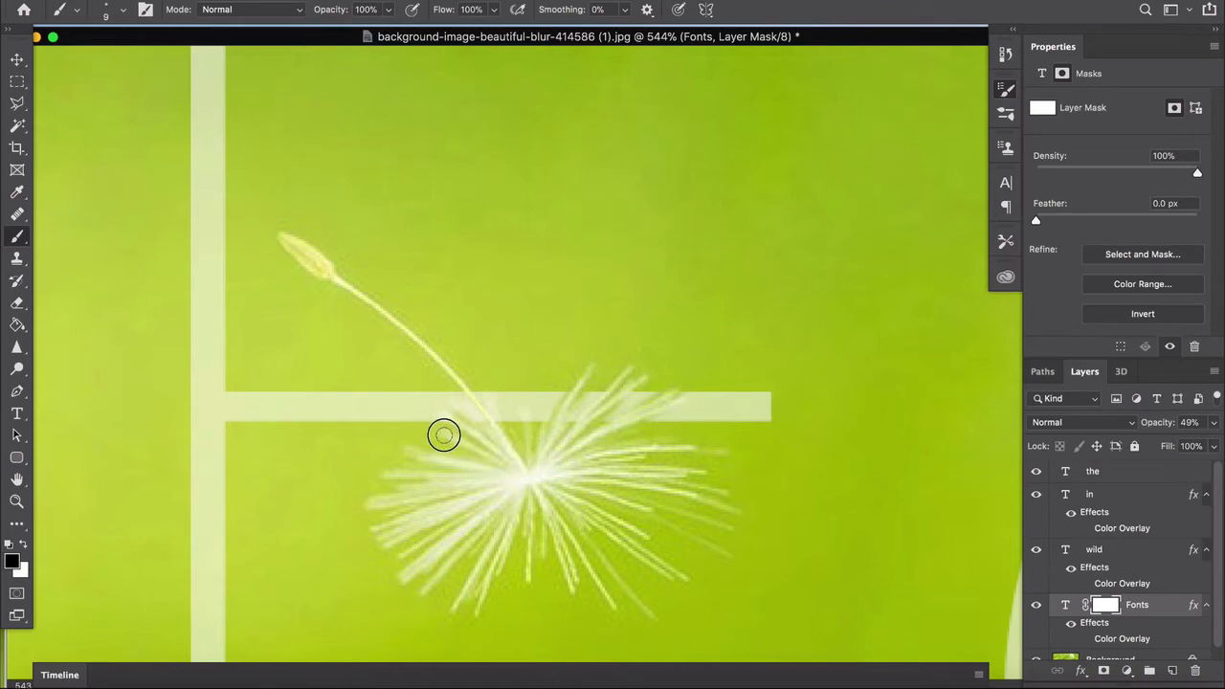
Mask the F's top arm where the dandelion seeds overlap it at both ends
{"action": "scroll", "coordinate": [357, 347], "scroll_direction": "up", "scroll_amount": 8}
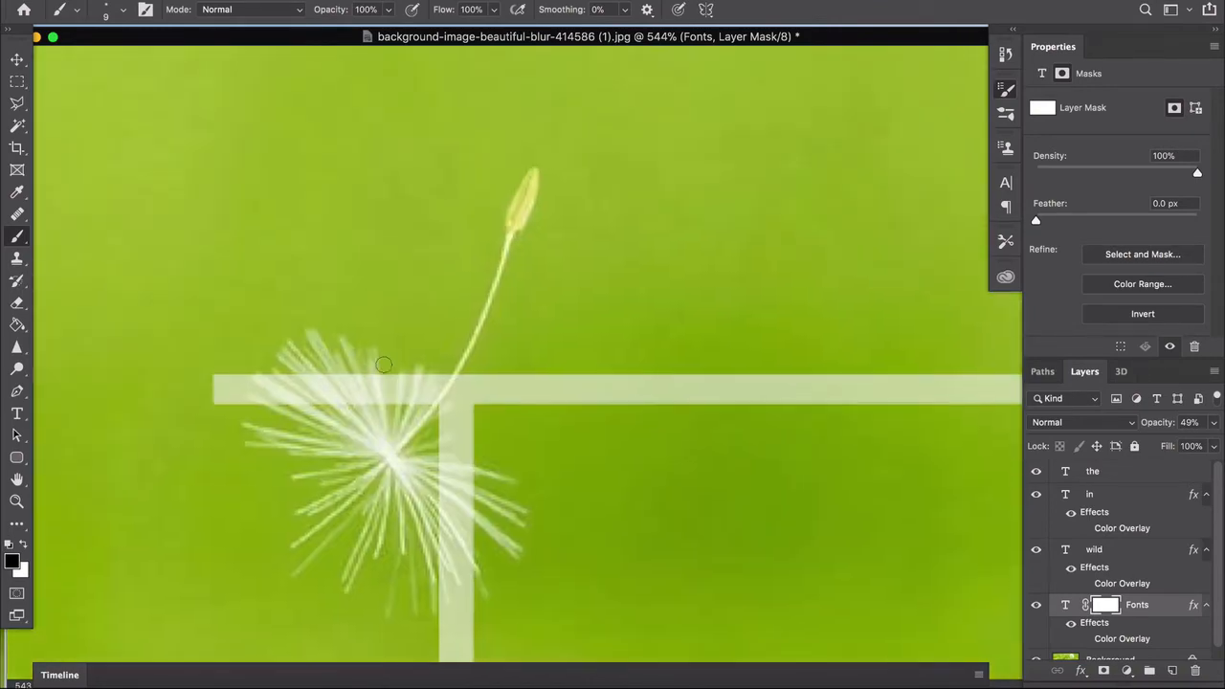
{"action": "mouse_move", "coordinate": [388, 454]}
{"action": "left_mouse_down"}
{"action": "mouse_move", "coordinate": [334, 339]}
{"action": "mouse_move", "coordinate": [364, 424]}
{"action": "mouse_move", "coordinate": [288, 329]}
{"action": "mouse_move", "coordinate": [319, 423]}
{"action": "mouse_move", "coordinate": [397, 428]}
{"action": "mouse_move", "coordinate": [429, 395]}
{"action": "mouse_move", "coordinate": [411, 502]}
{"action": "mouse_move", "coordinate": [437, 472]}
{"action": "mouse_move", "coordinate": [392, 487]}
{"action": "mouse_move", "coordinate": [449, 499]}
{"action": "mouse_move", "coordinate": [521, 476]}
{"action": "left_mouse_up"}
{"action": "scroll", "coordinate": [667, 456], "scroll_direction": "right", "scroll_amount": 5}
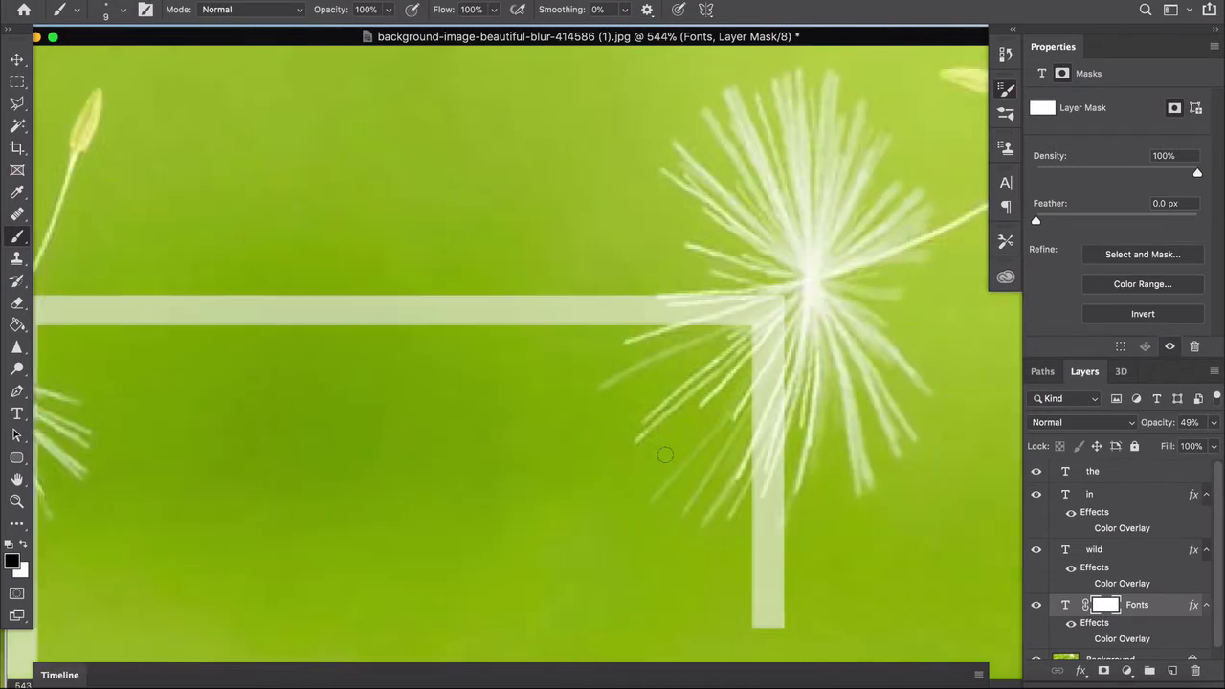
{"action": "scroll", "coordinate": [626, 413], "scroll_direction": "right", "scroll_amount": 2}
{"action": "scroll", "coordinate": [651, 369], "scroll_direction": "down", "scroll_amount": 5}
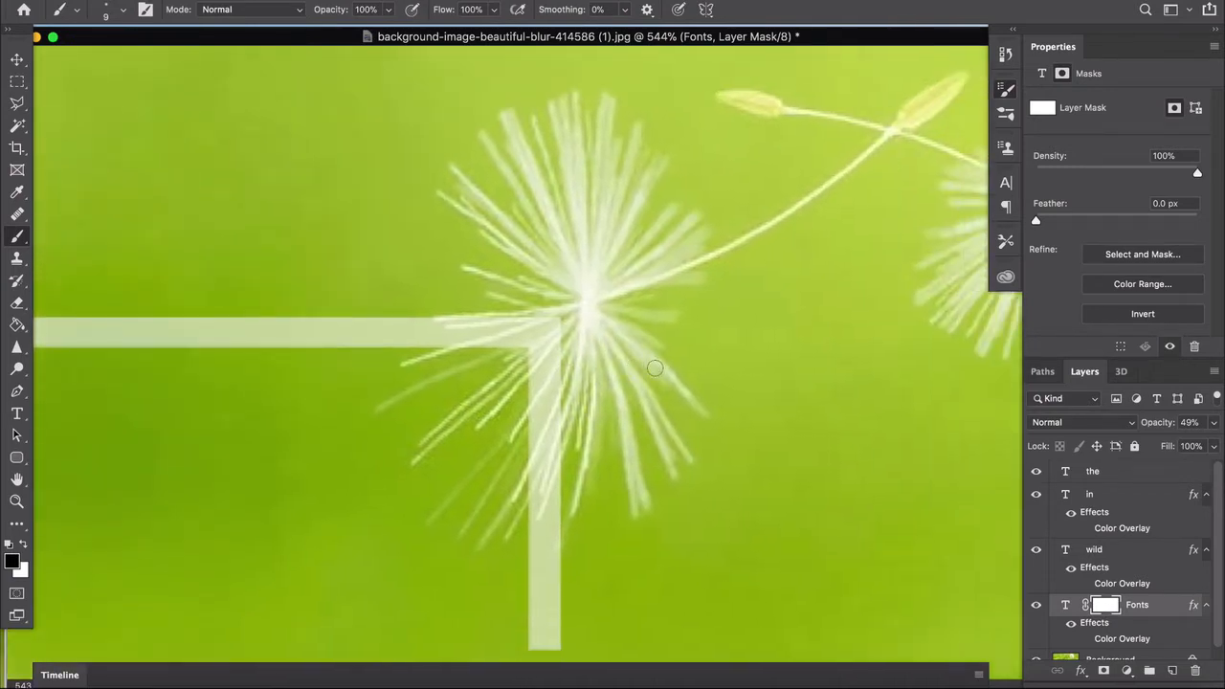
{"action": "scroll", "coordinate": [656, 367], "scroll_direction": "down", "scroll_amount": 1}
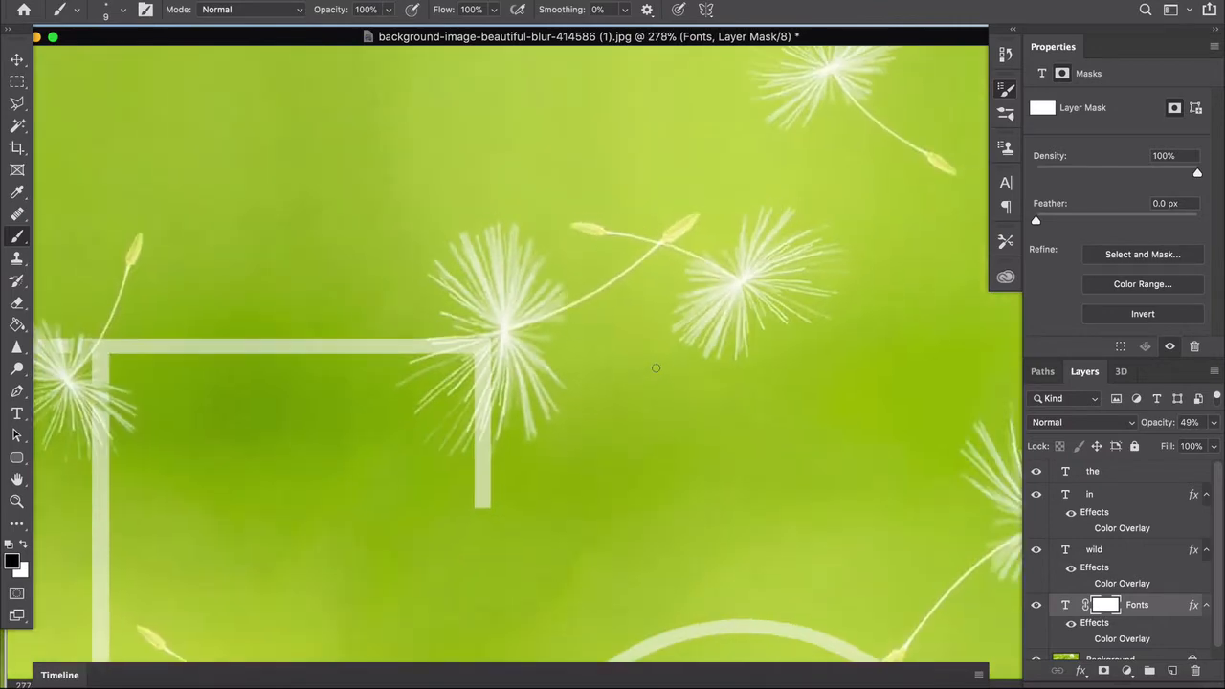
Mask out the upper curve of the o where the yellow dandelion seed tip crosses it
{"action": "scroll", "coordinate": [656, 367], "scroll_direction": "right", "scroll_amount": 5}
{"action": "scroll", "coordinate": [629, 428], "scroll_direction": "down", "scroll_amount": 3}
{"action": "scroll", "coordinate": [531, 469], "scroll_direction": "up", "scroll_amount": 5}
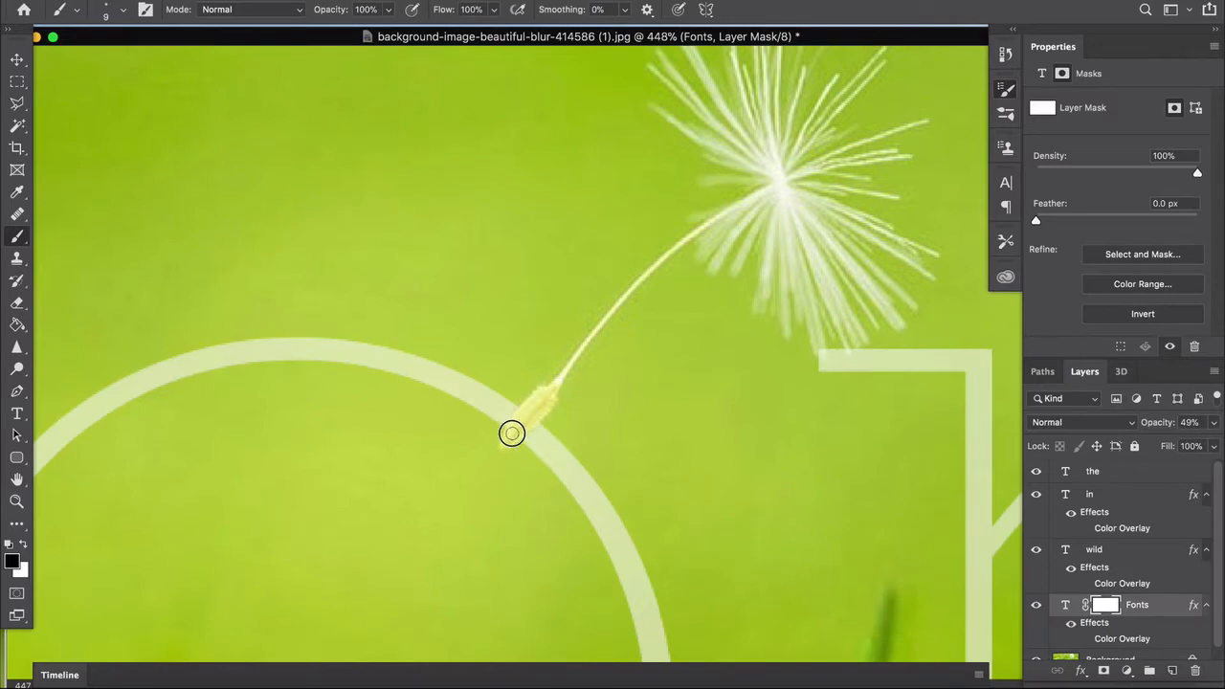
{"action": "scroll", "coordinate": [651, 351], "scroll_direction": "right", "scroll_amount": 5}
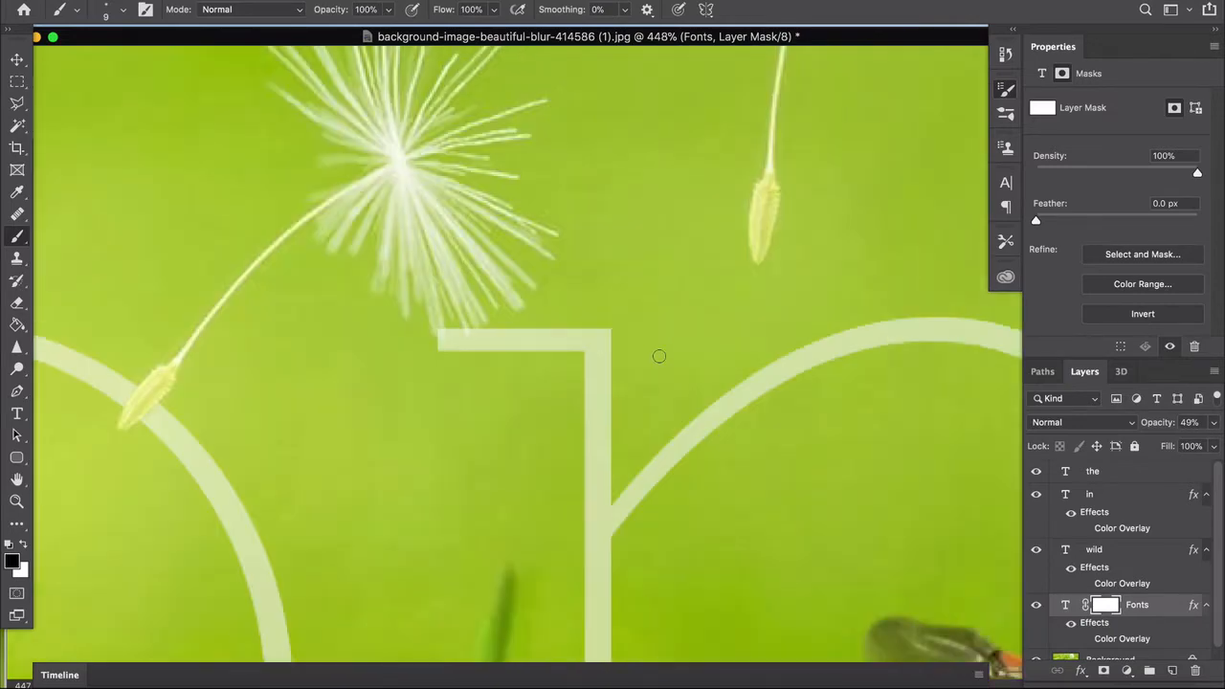
Mask out the t's crossbar over the tall grass stem and the top of the s over the dandelion seed's stem
{"action": "scroll", "coordinate": [658, 356], "scroll_direction": "down", "scroll_amount": 5}
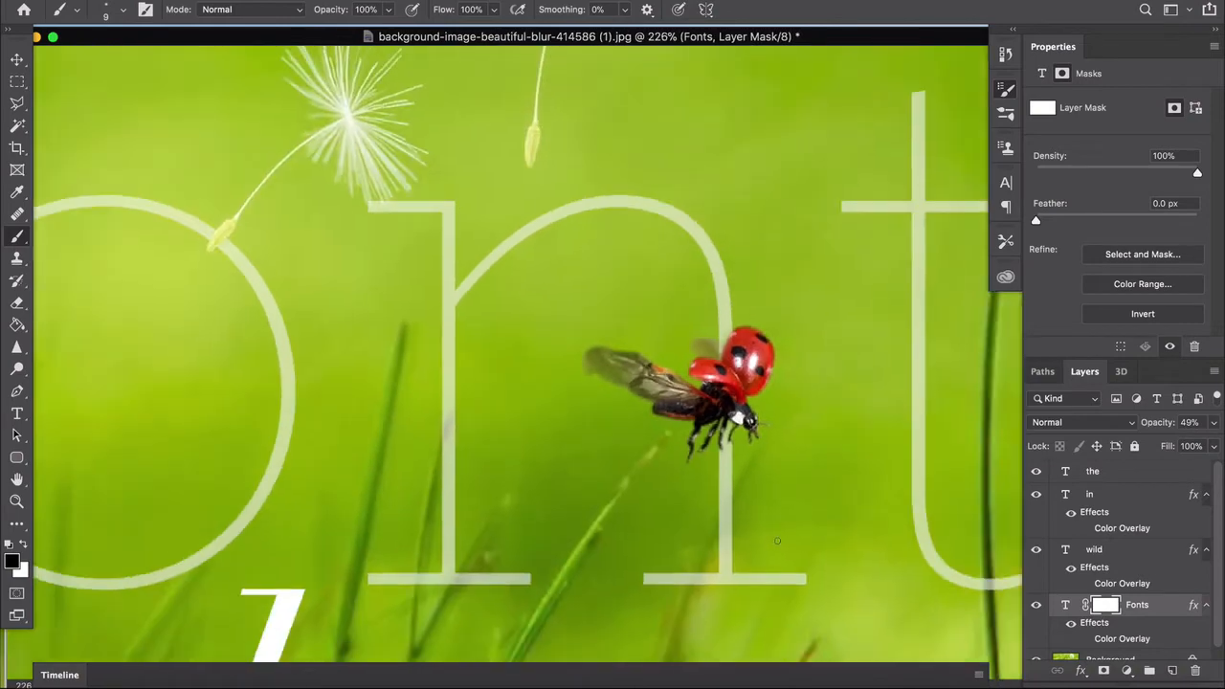
{"action": "scroll", "coordinate": [777, 541], "scroll_direction": "down", "scroll_amount": 3}
{"action": "scroll", "coordinate": [777, 541], "scroll_direction": "right", "scroll_amount": 5}
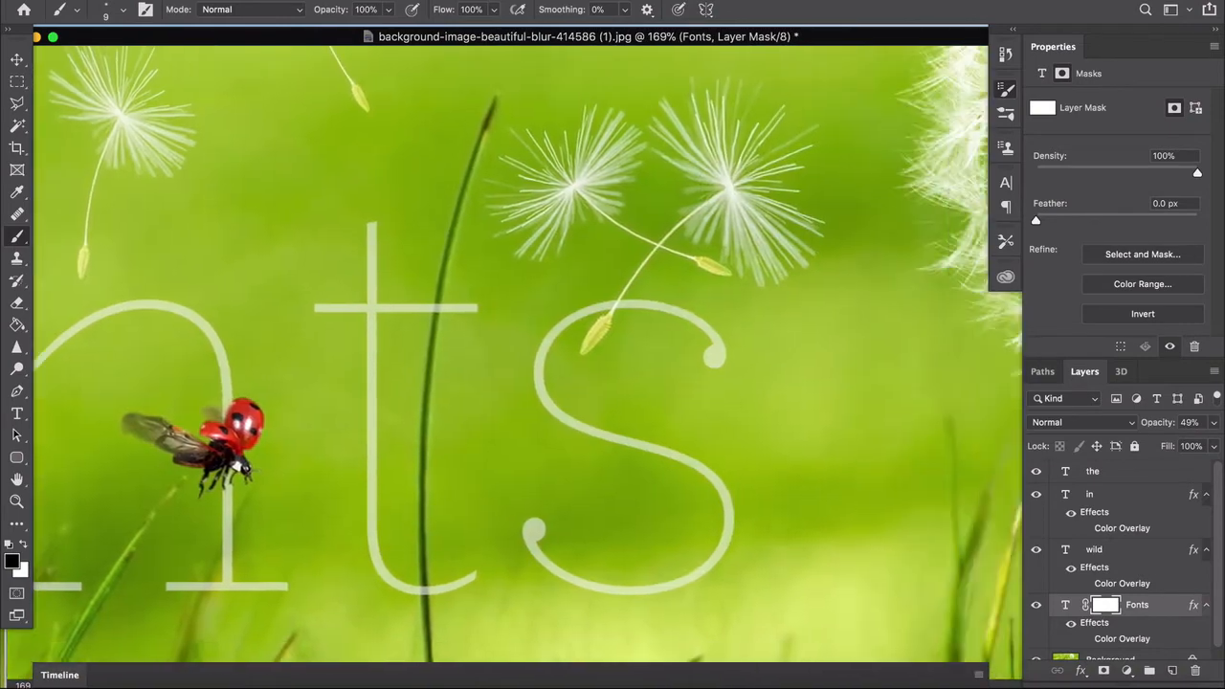
{"action": "scroll", "coordinate": [575, 364], "scroll_direction": "up", "scroll_amount": 4}
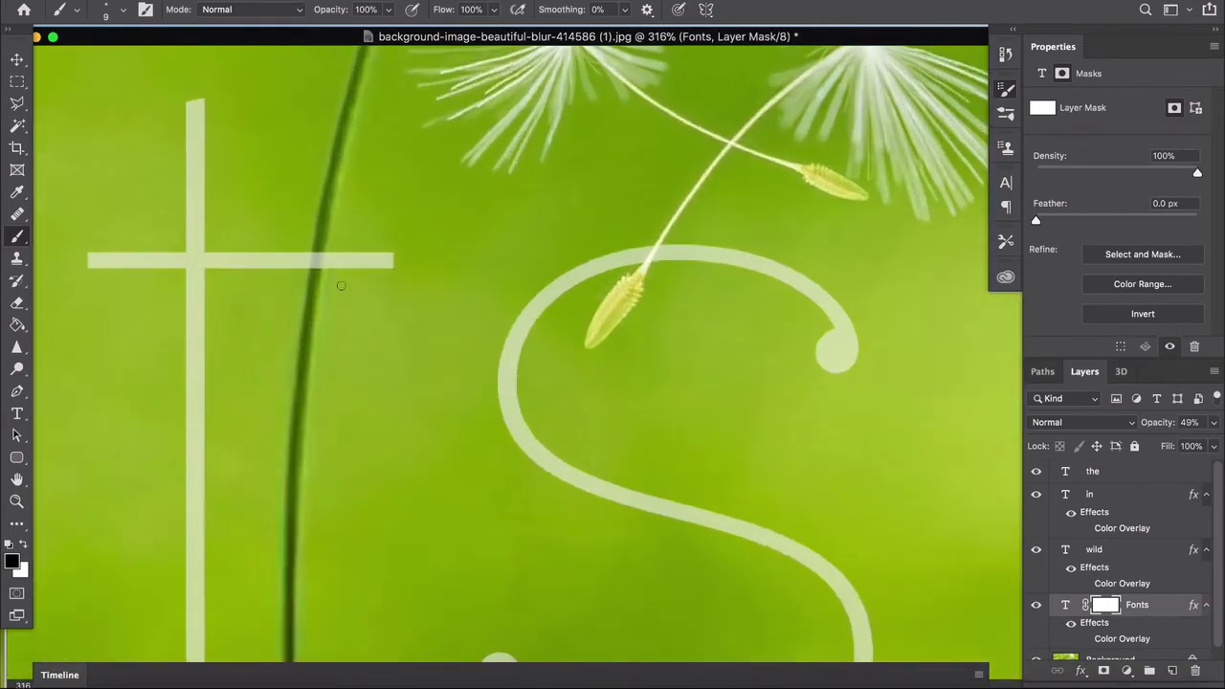
{"action": "left_click_drag", "start_coordinate": [317, 278], "coordinate": [325, 254]}
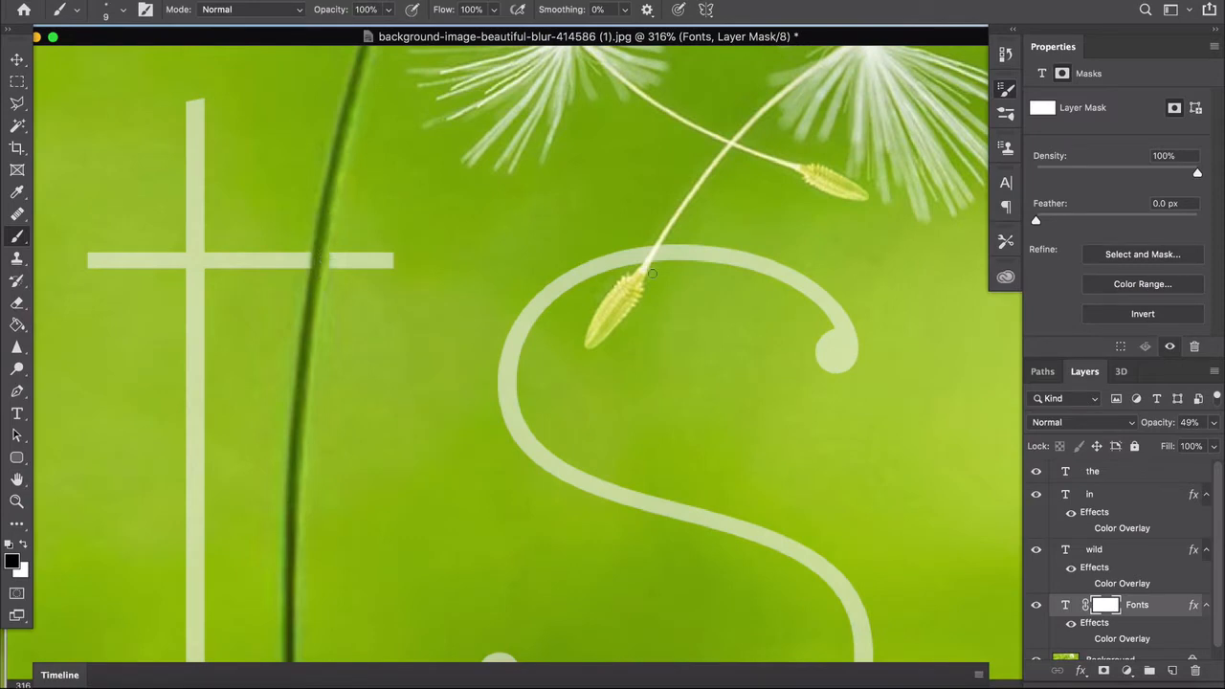
{"action": "left_click_drag", "start_coordinate": [645, 268], "coordinate": [665, 232]}
Mask out the t's bottom curve where the tall grass stem crosses it
{"action": "scroll", "coordinate": [434, 355], "scroll_direction": "down", "scroll_amount": 3}
{"action": "scroll", "coordinate": [435, 355], "scroll_direction": "left", "scroll_amount": 4}
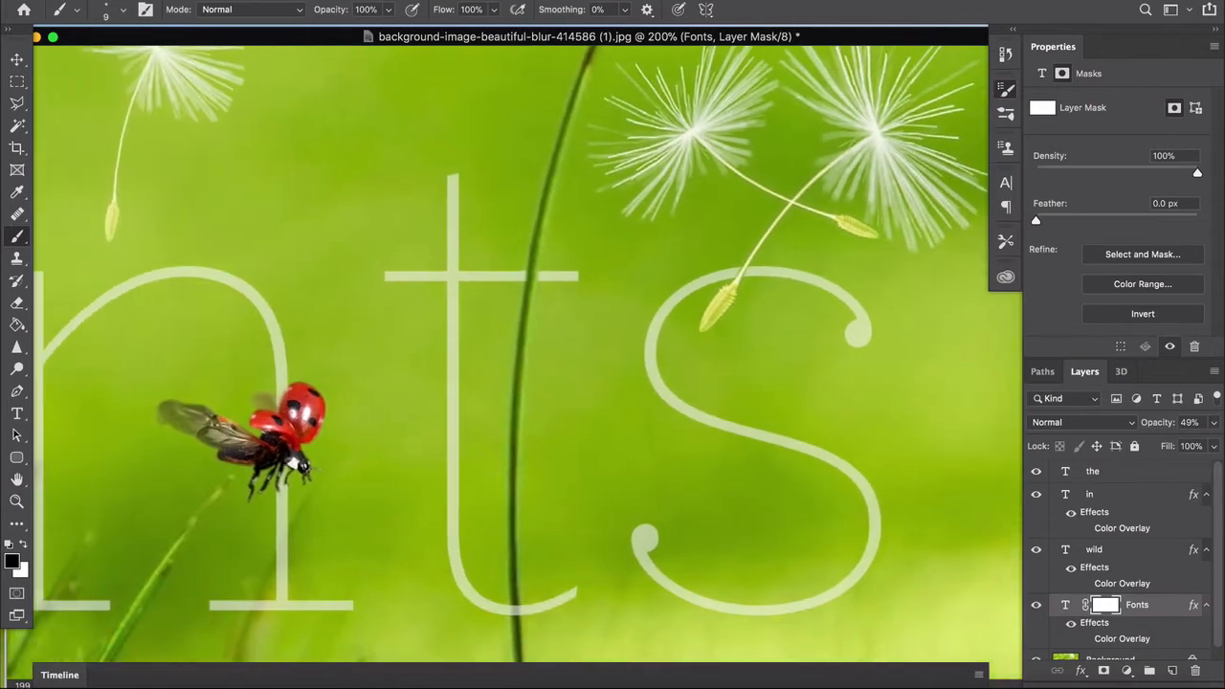
{"action": "scroll", "coordinate": [515, 364], "scroll_direction": "down", "scroll_amount": 3}
{"action": "scroll", "coordinate": [514, 364], "scroll_direction": "left", "scroll_amount": 1}
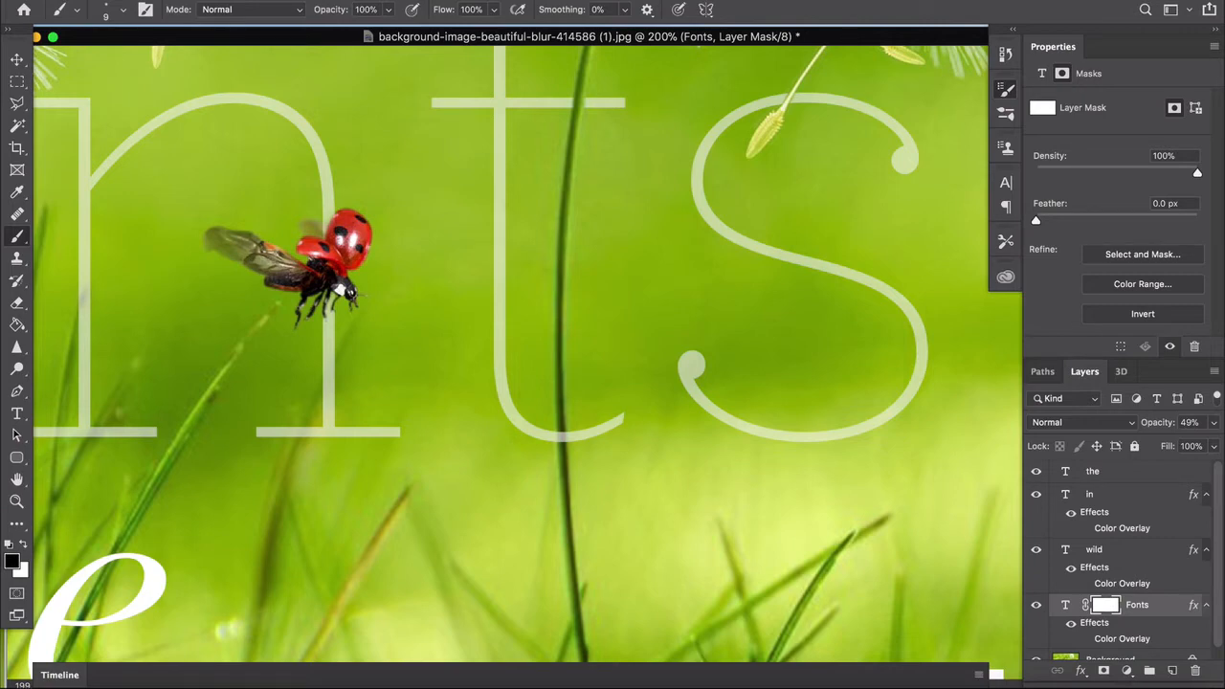
{"action": "scroll", "coordinate": [515, 364], "scroll_direction": "left", "scroll_amount": 1}
{"action": "scroll", "coordinate": [515, 363], "scroll_direction": "down", "scroll_amount": 4}
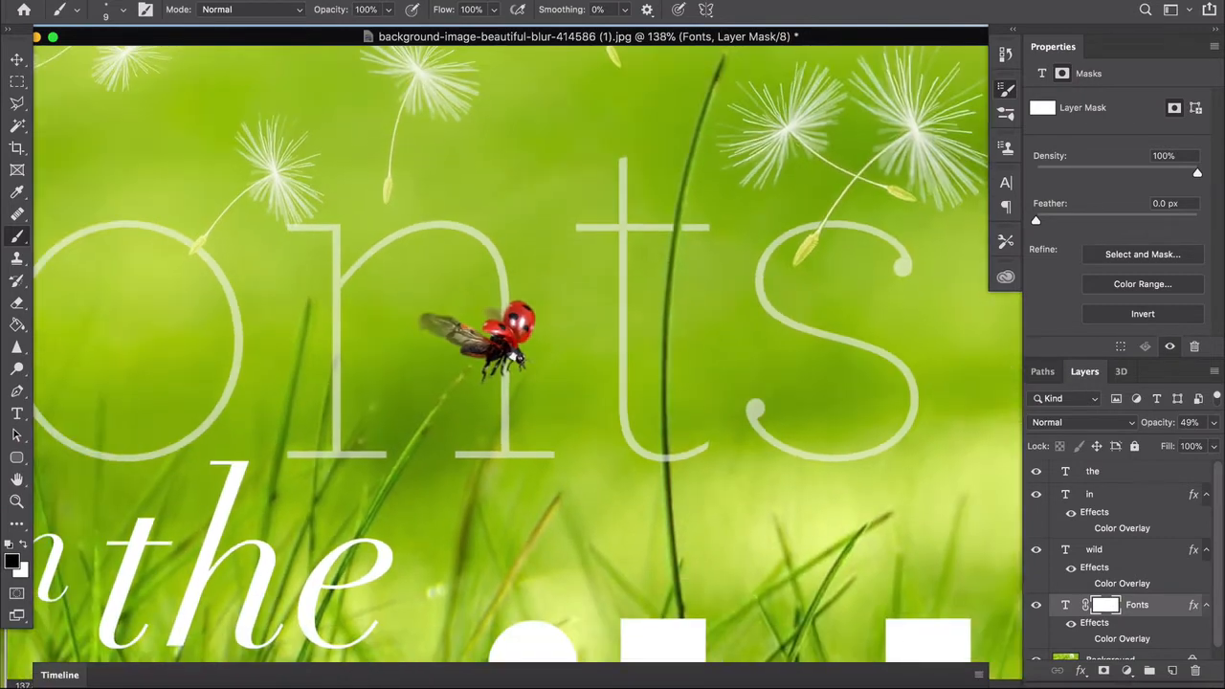
Restore the Fonts layer's opacity to 100% and switch to the Move tool with no layer selected
{"action": "scroll", "coordinate": [514, 364], "scroll_direction": "down", "scroll_amount": 2}
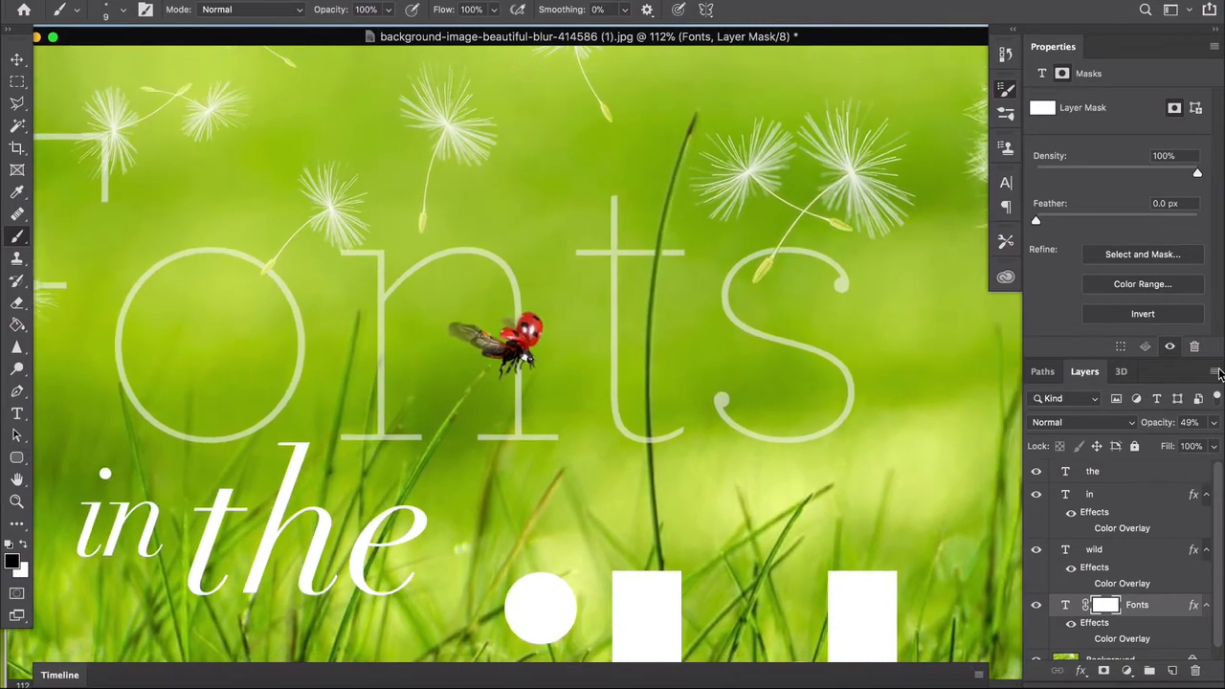
{"action": "left_click", "coordinate": [1213, 423]}
{"action": "left_click", "coordinate": [1212, 443]}
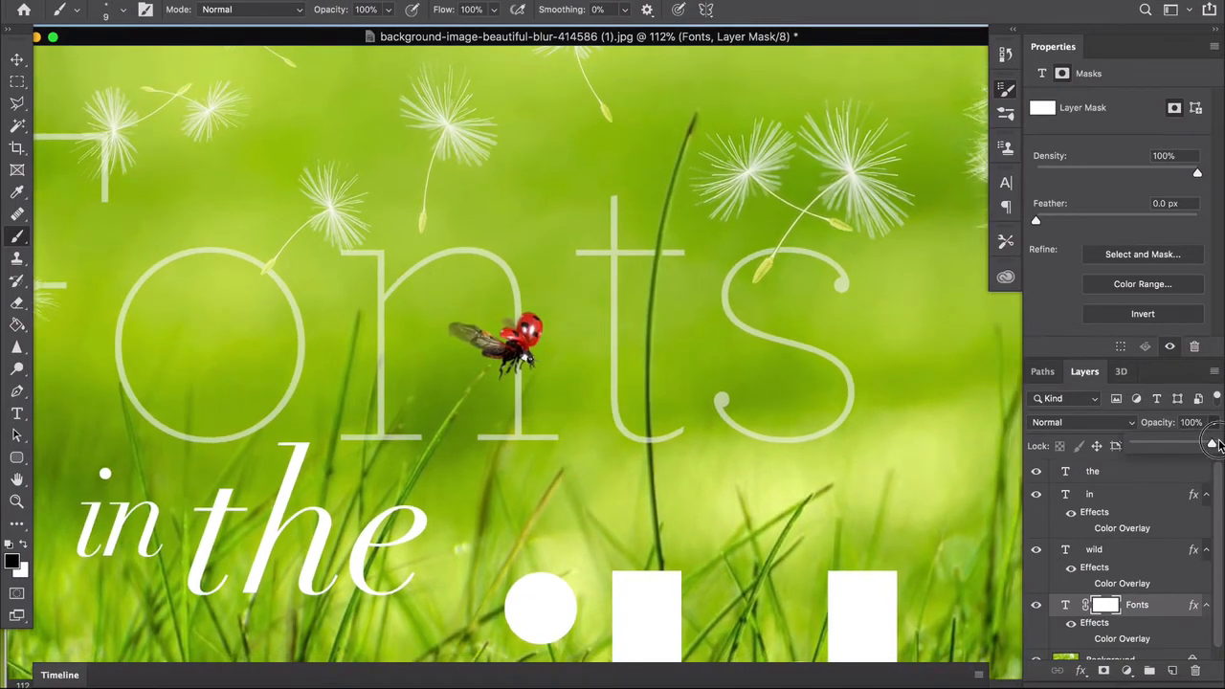
{"action": "left_click", "coordinate": [16, 59]}
{"action": "left_click", "coordinate": [387, 110]}
{"action": "scroll", "coordinate": [392, 117], "scroll_direction": "left", "scroll_amount": 1}
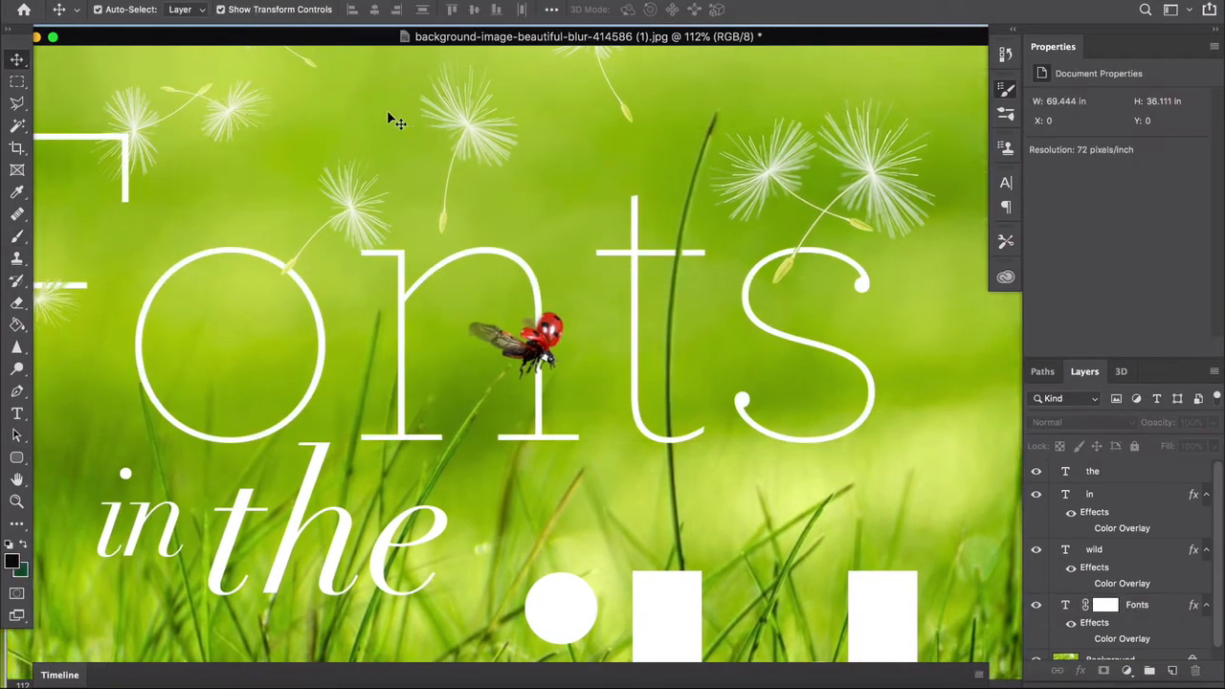
{"action": "scroll", "coordinate": [387, 110], "scroll_direction": "left", "scroll_amount": 2}
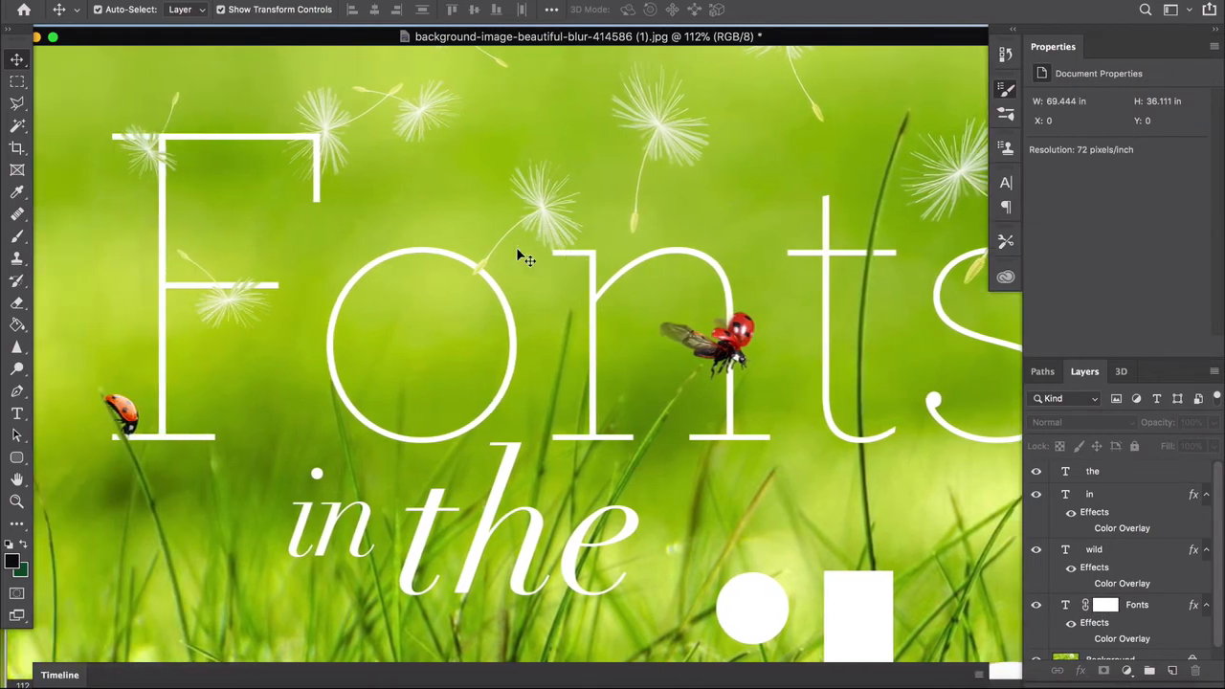
{"action": "key", "text": "super+minus"}
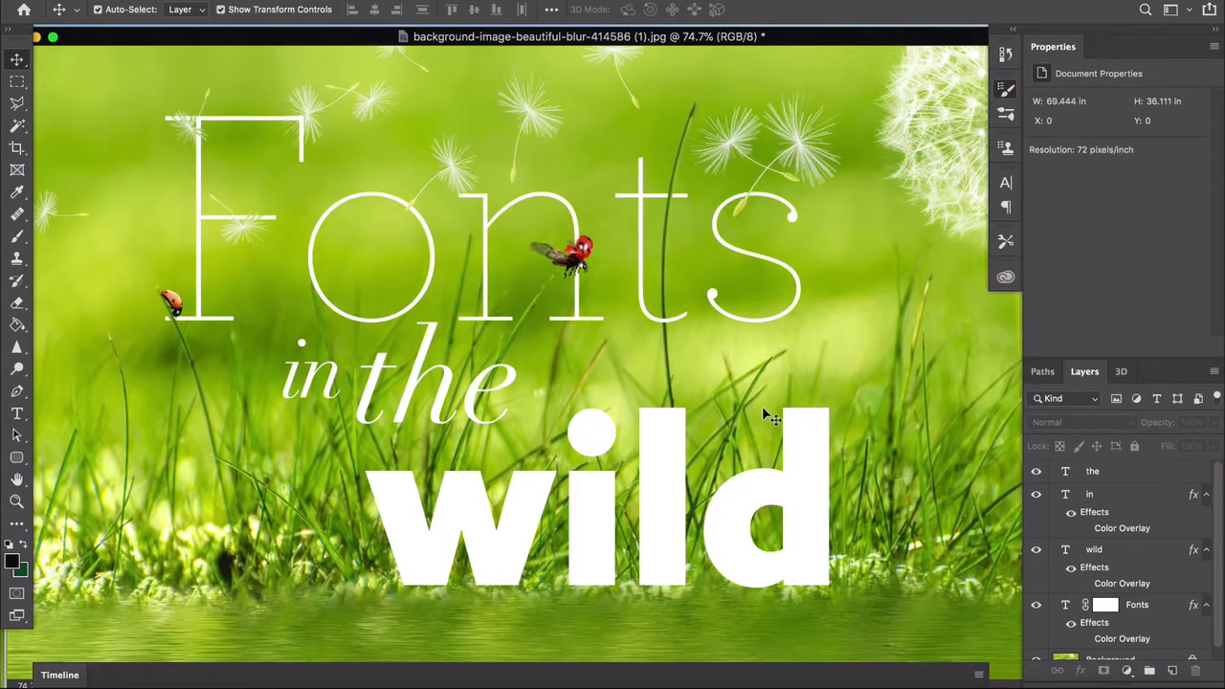
Lower the opacity of the text layer "the" to 32% and add a layer mask to it with the Brush tool active
{"action": "scroll", "coordinate": [327, 407], "scroll_direction": "up", "scroll_amount": 5}
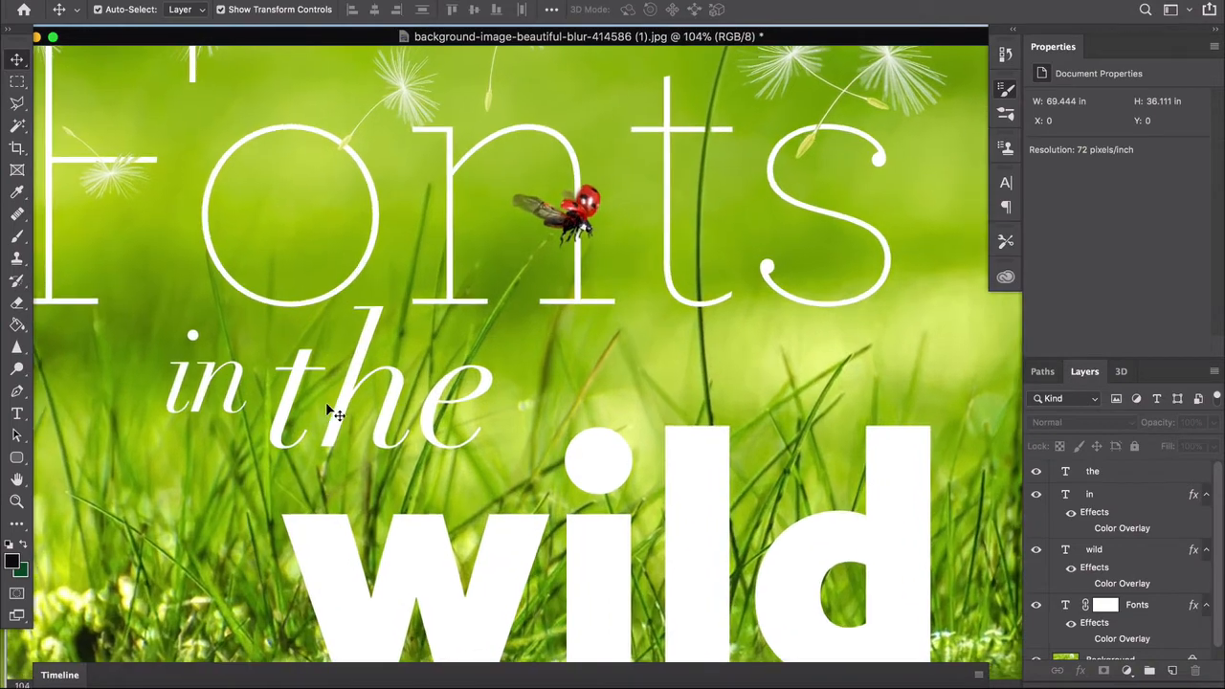
{"action": "scroll", "coordinate": [320, 400], "scroll_direction": "left", "scroll_amount": 2}
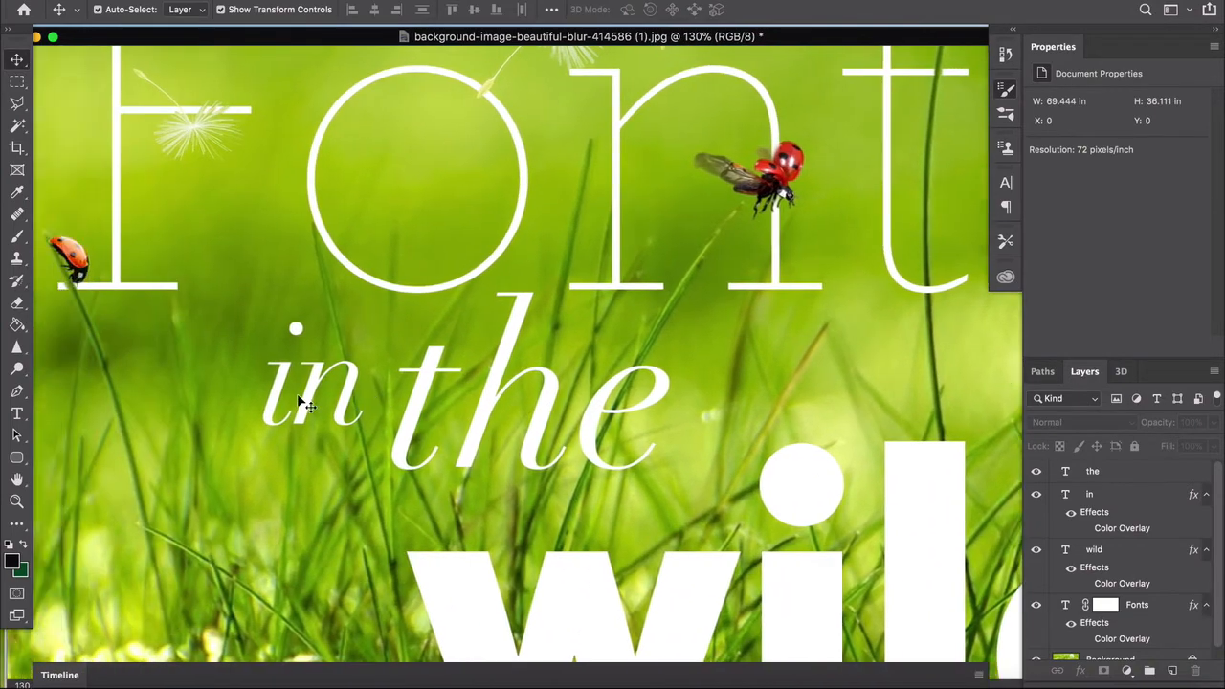
{"action": "scroll", "coordinate": [337, 402], "scroll_direction": "up", "scroll_amount": 1}
{"action": "scroll", "coordinate": [334, 400], "scroll_direction": "up", "scroll_amount": 2}
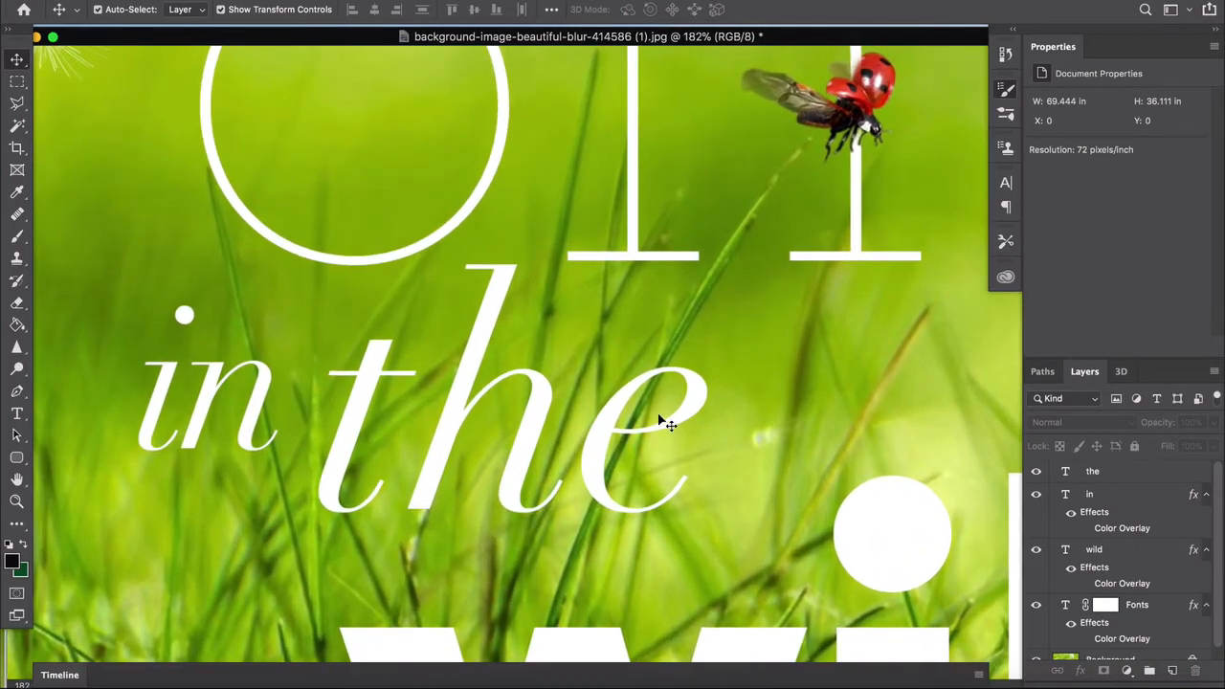
{"action": "left_click", "coordinate": [623, 402]}
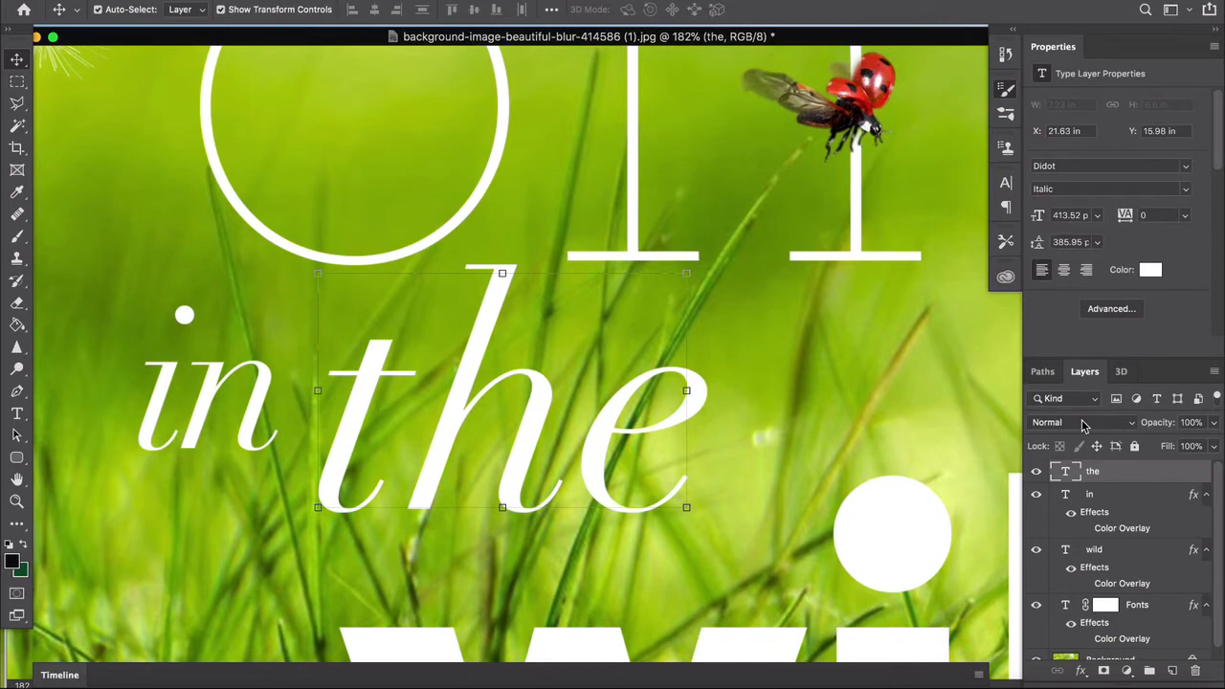
{"action": "left_click", "coordinate": [1213, 424]}
{"action": "left_click_drag", "start_coordinate": [1202, 444], "coordinate": [1158, 444]}
{"action": "scroll", "coordinate": [803, 406], "scroll_direction": "up", "scroll_amount": 2}
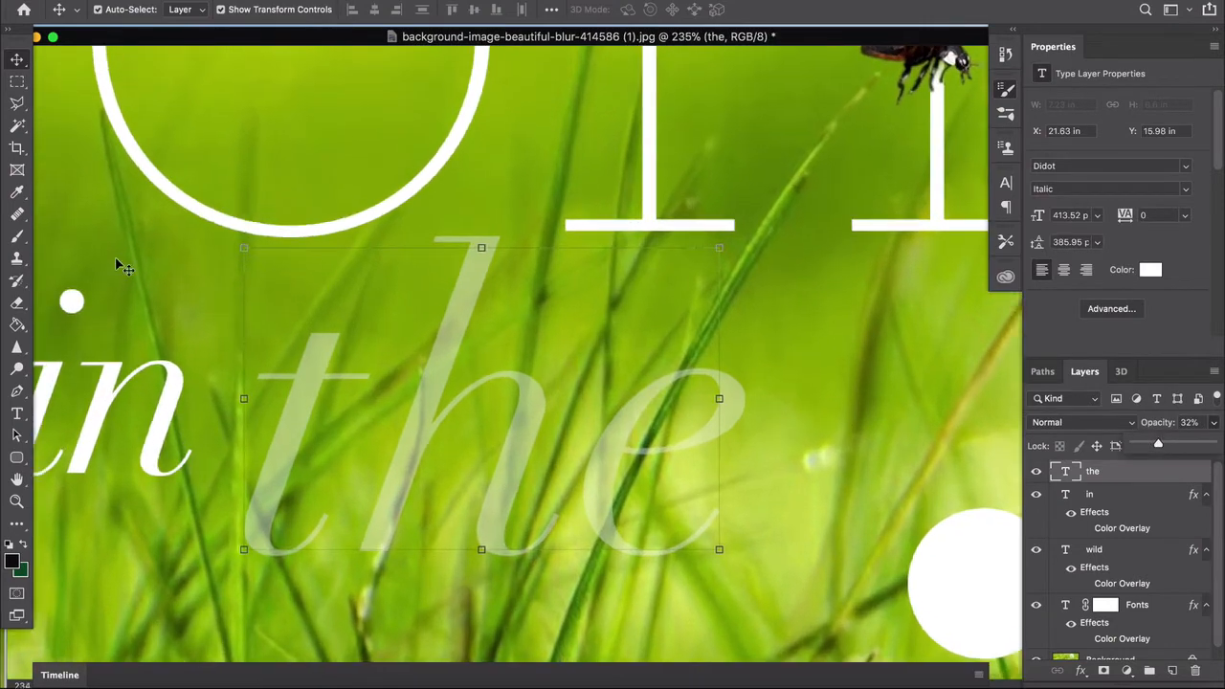
{"action": "key", "text": "b"}
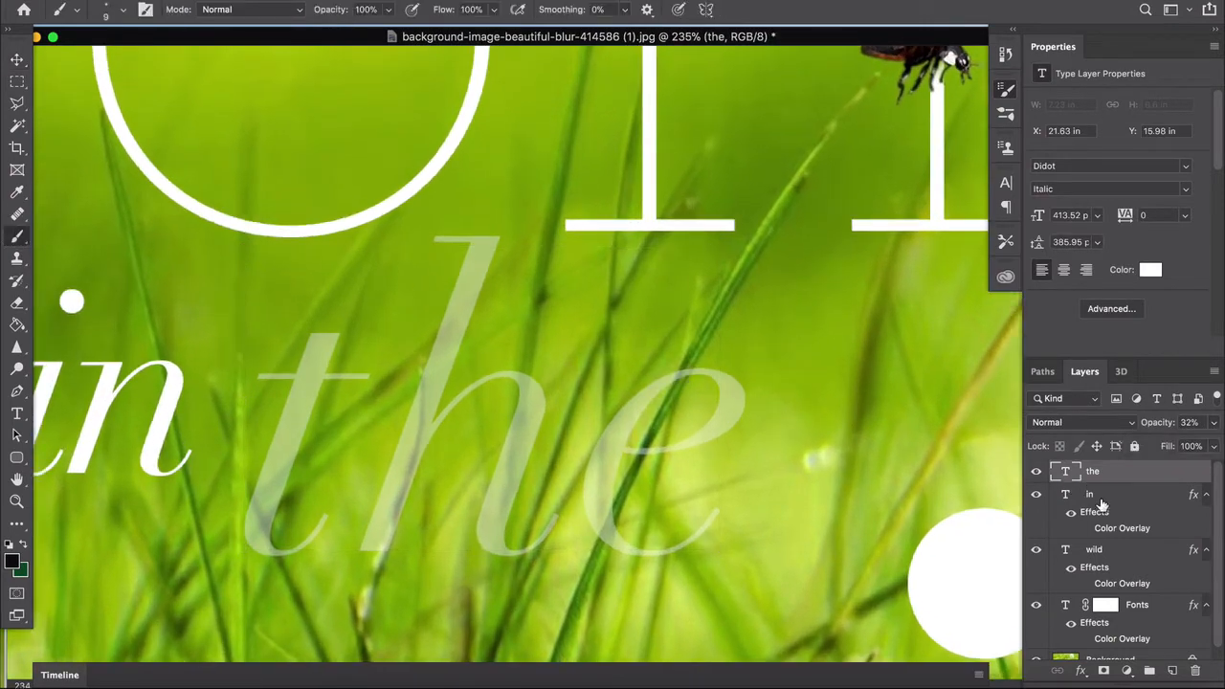
{"action": "left_click", "coordinate": [1103, 670]}
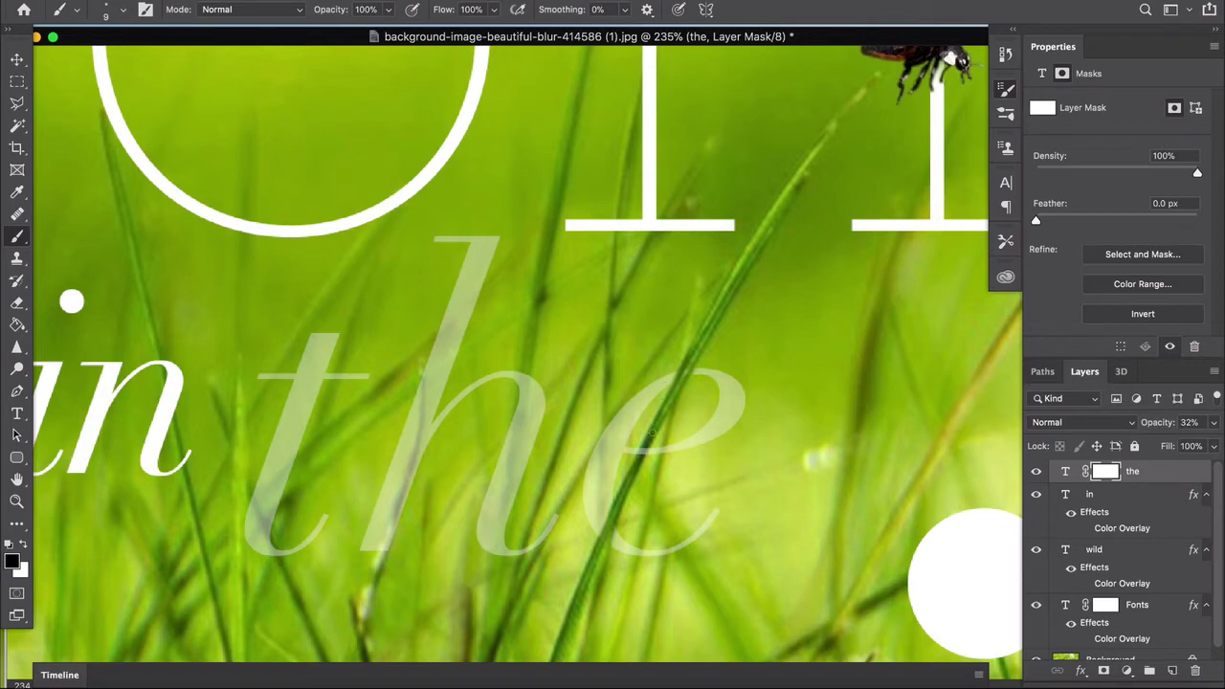
Select the text layer "in" and add a layer mask to it
{"action": "scroll", "coordinate": [575, 571], "scroll_direction": "left", "scroll_amount": 3}
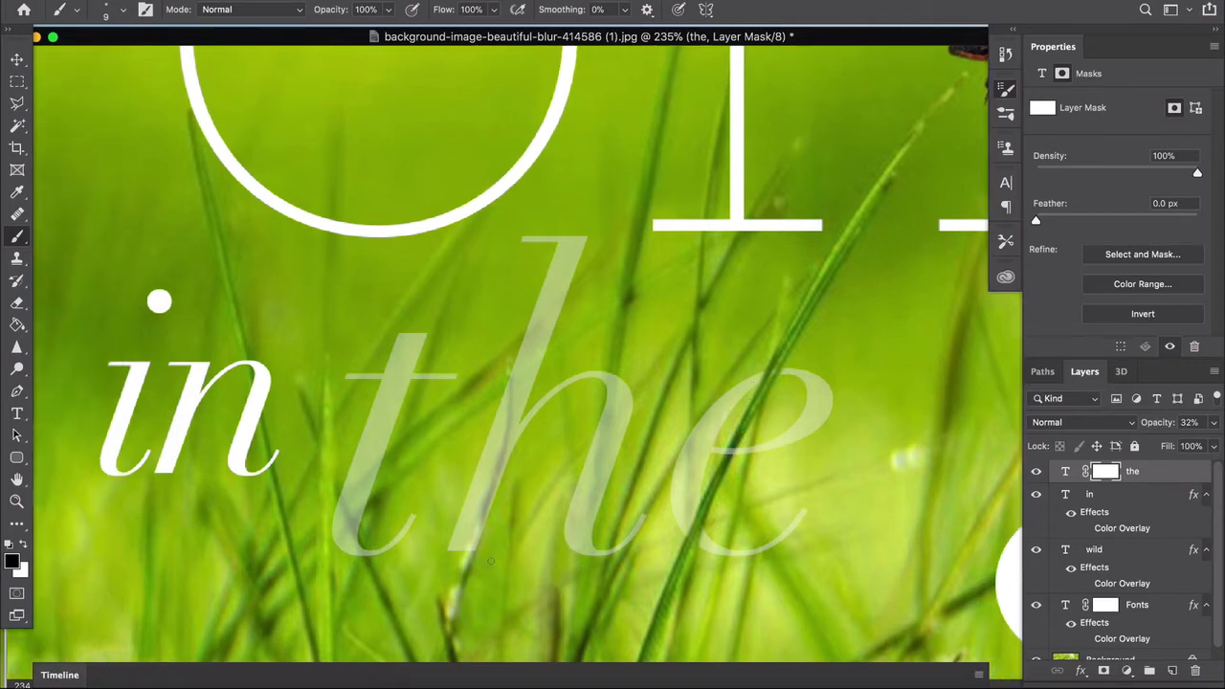
{"action": "scroll", "coordinate": [495, 367], "scroll_direction": "left", "scroll_amount": 3}
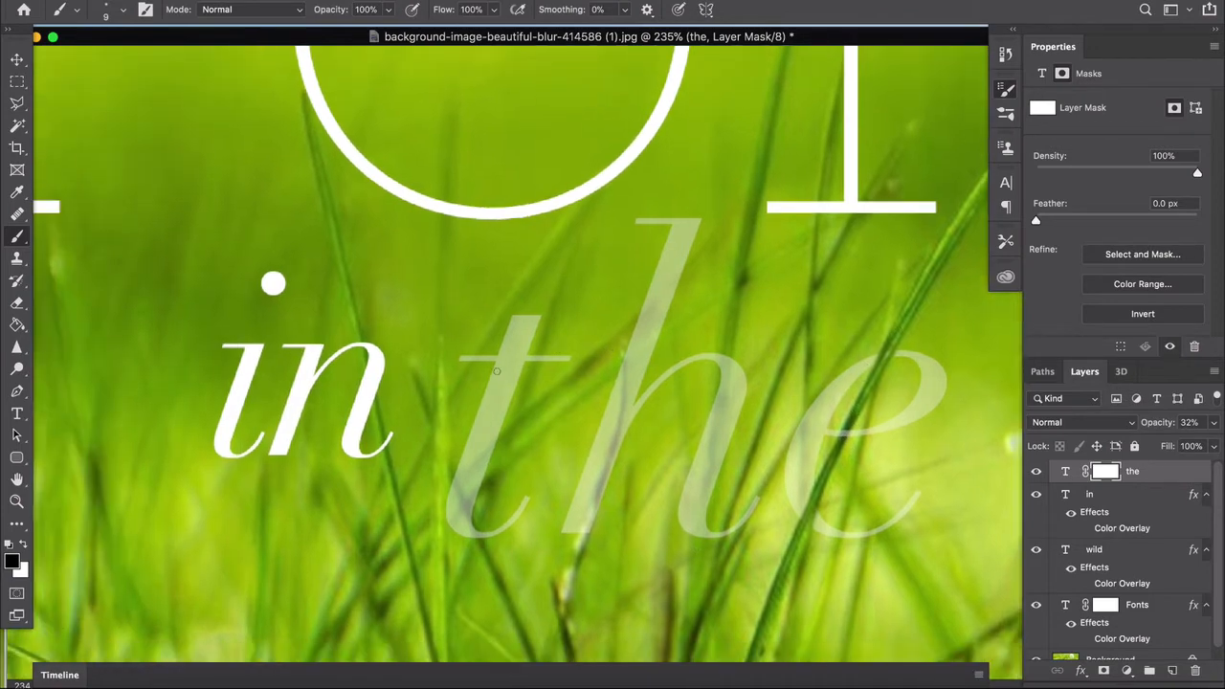
{"action": "scroll", "coordinate": [456, 372], "scroll_direction": "left", "scroll_amount": 3}
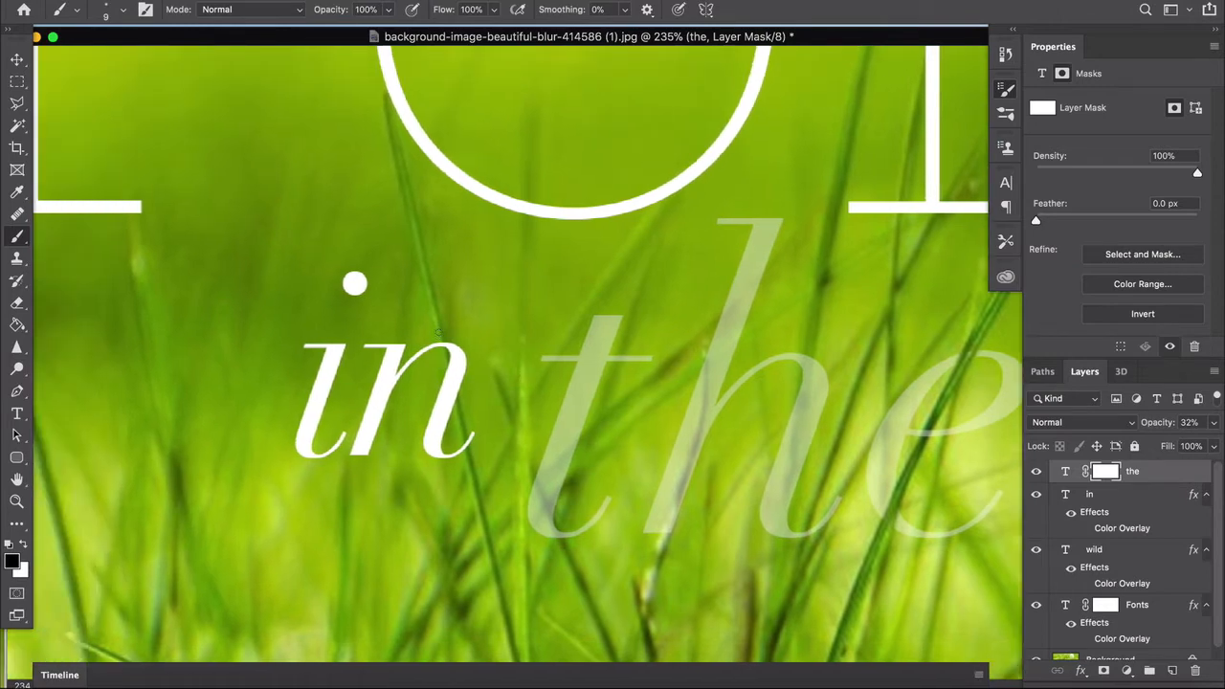
{"action": "left_click", "coordinate": [17, 60]}
{"action": "left_click", "coordinate": [386, 392]}
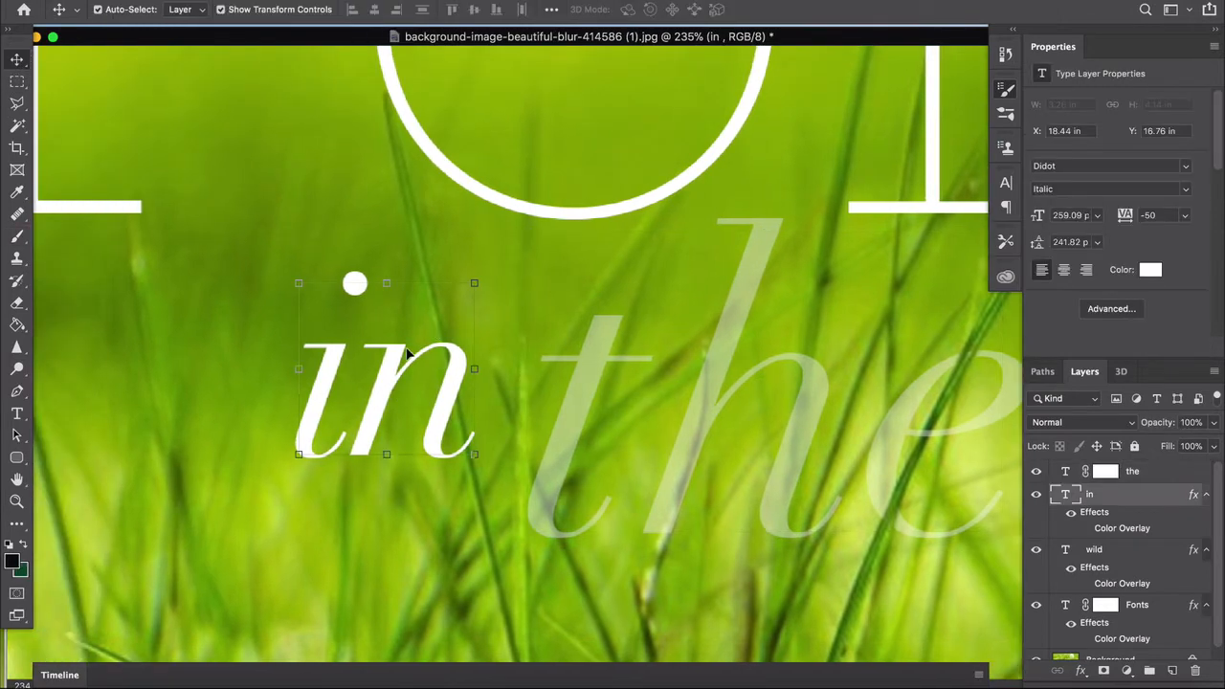
{"action": "left_click", "coordinate": [1105, 670]}
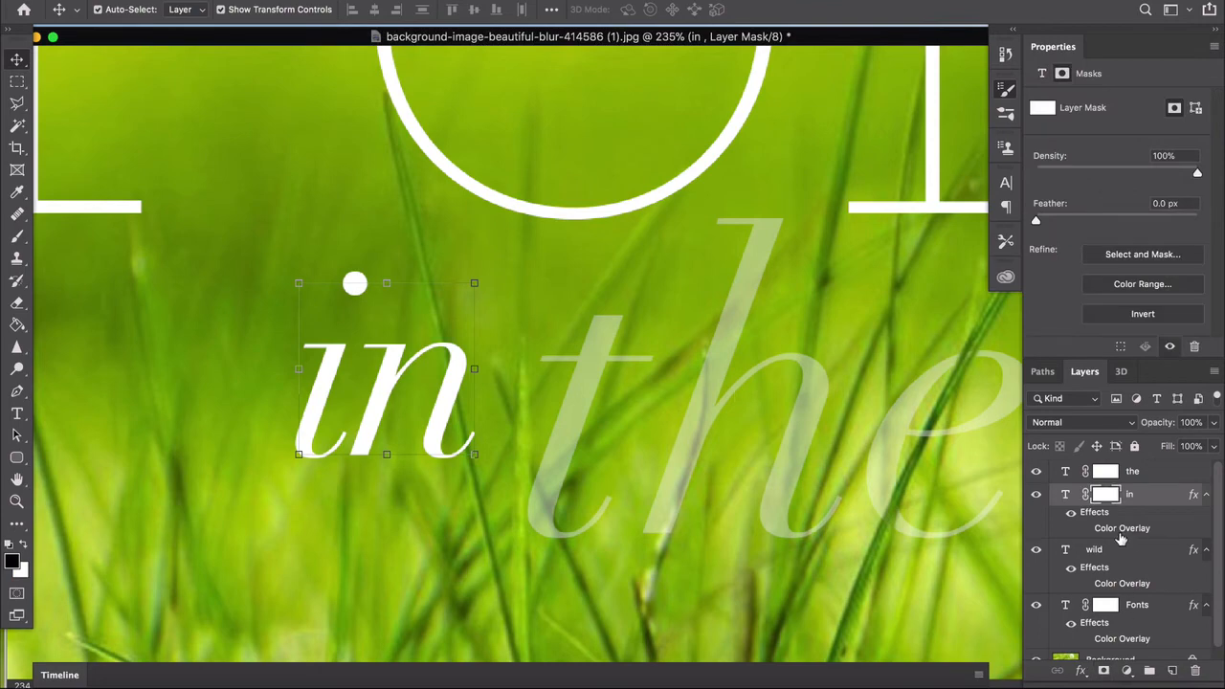
Lower the "in" layer's opacity to 27% and switch to the Brush tool
{"action": "left_click", "coordinate": [1214, 422]}
{"action": "left_click_drag", "start_coordinate": [1208, 443], "coordinate": [1180, 443]}
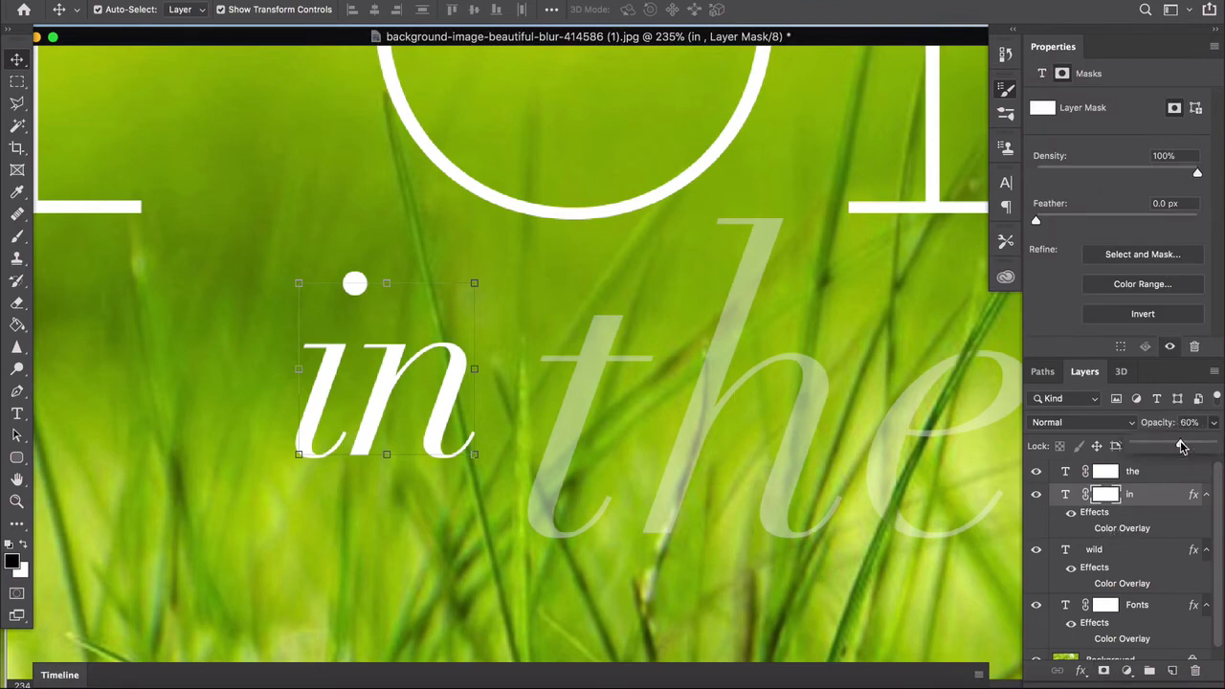
{"action": "left_click", "coordinate": [16, 237]}
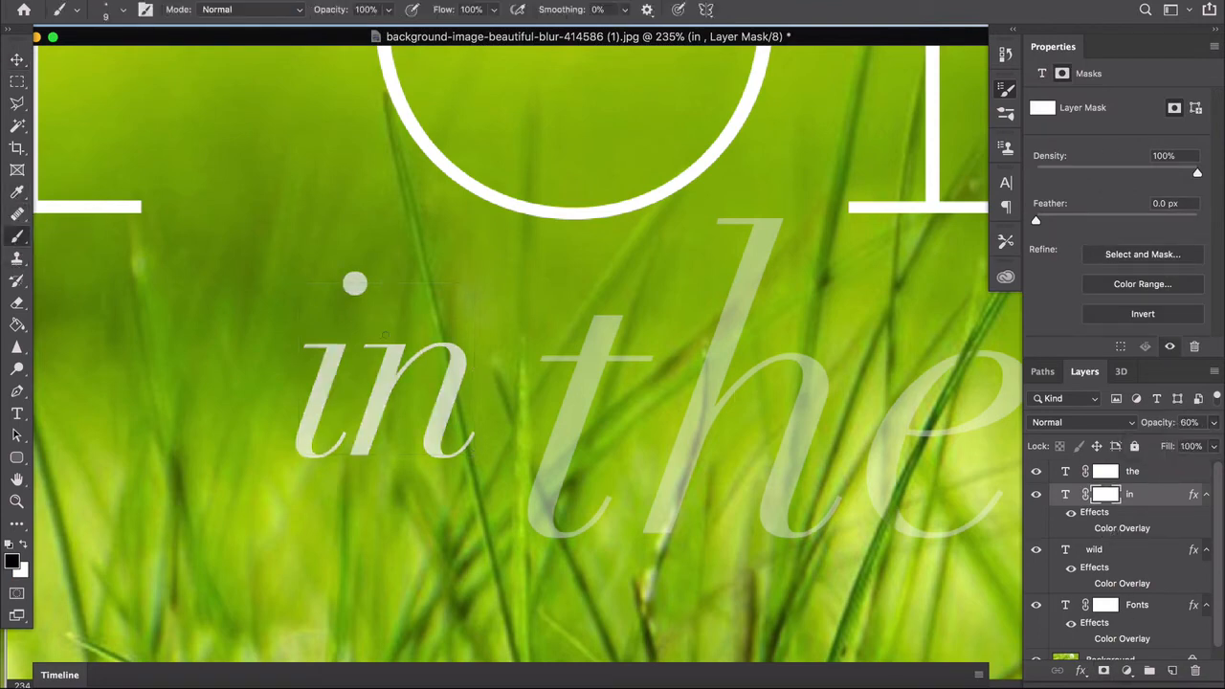
{"action": "left_click", "coordinate": [1214, 422]}
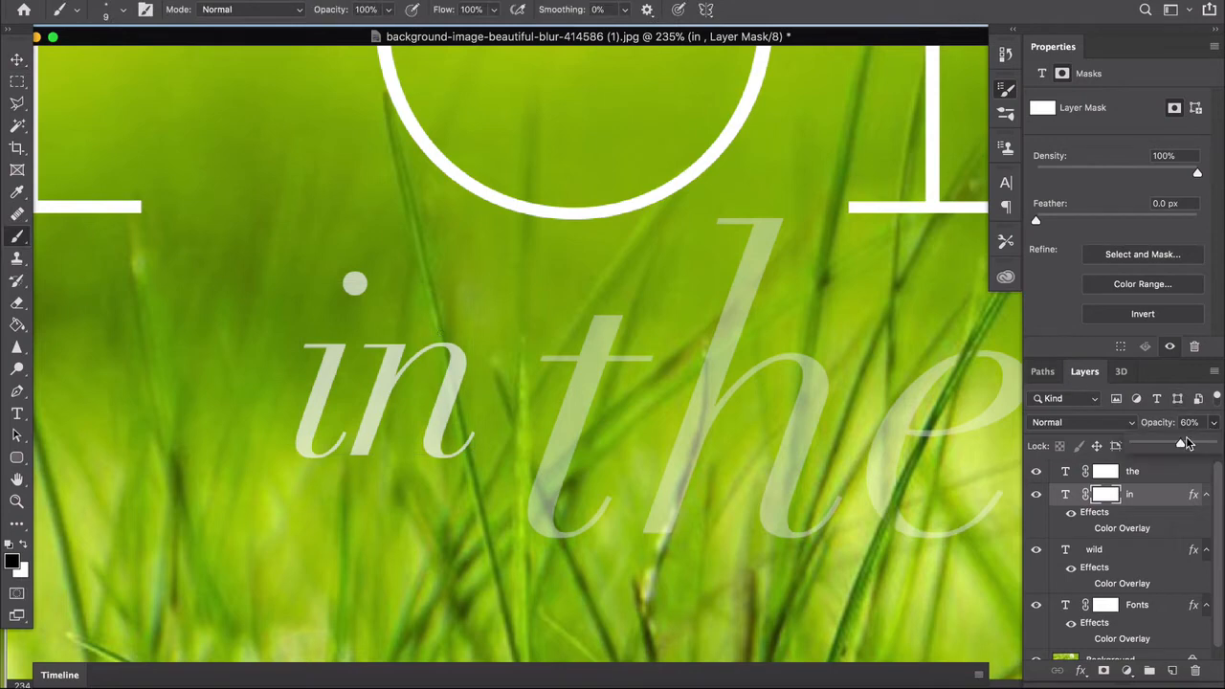
{"action": "left_click_drag", "start_coordinate": [1180, 443], "coordinate": [1155, 444]}
Mask out the right stem of the n in "in" where the grass blade crosses it, redoing the first stroke
{"action": "left_click_drag", "start_coordinate": [442, 335], "coordinate": [463, 422]}
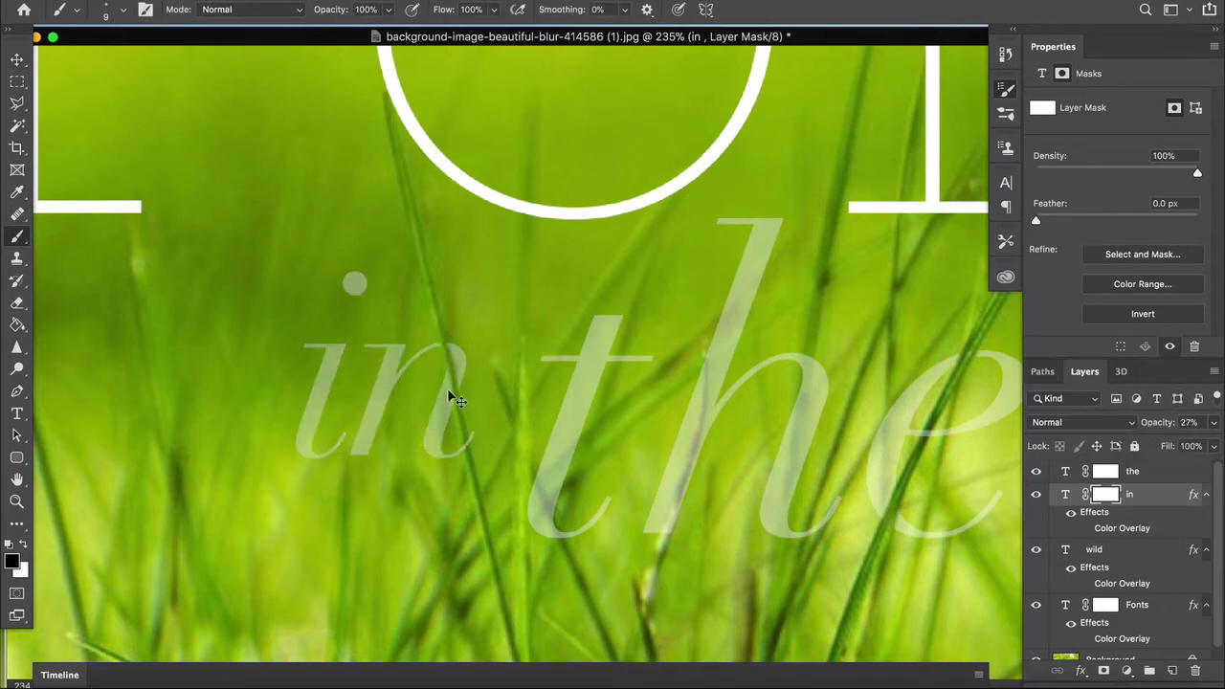
{"action": "key", "text": "super+z"}
{"action": "mouse_move", "coordinate": [440, 330]}
{"action": "left_mouse_down"}
{"action": "mouse_move", "coordinate": [456, 406]}
{"action": "mouse_move", "coordinate": [445, 369]}
{"action": "left_mouse_up"}
Restore the "in" layer's opacity to 100%
{"action": "scroll", "coordinate": [638, 339], "scroll_direction": "down", "scroll_amount": 5}
{"action": "scroll", "coordinate": [638, 339], "scroll_direction": "right", "scroll_amount": 2}
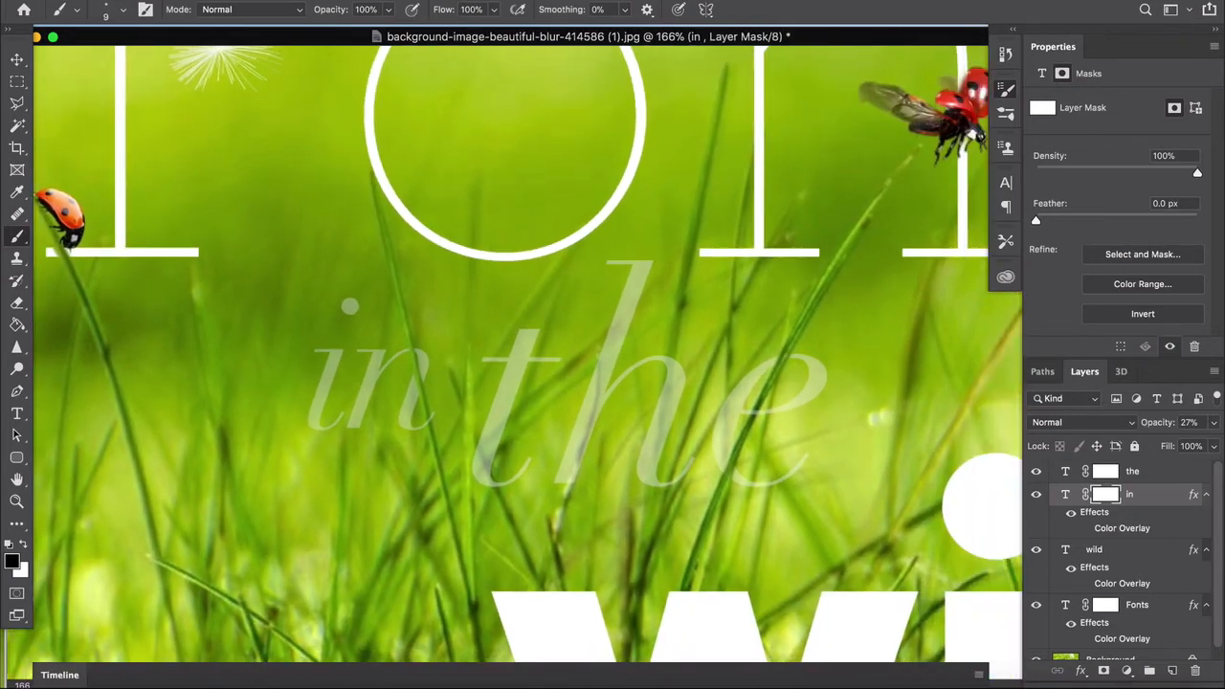
{"action": "scroll", "coordinate": [515, 362], "scroll_direction": "right", "scroll_amount": 2}
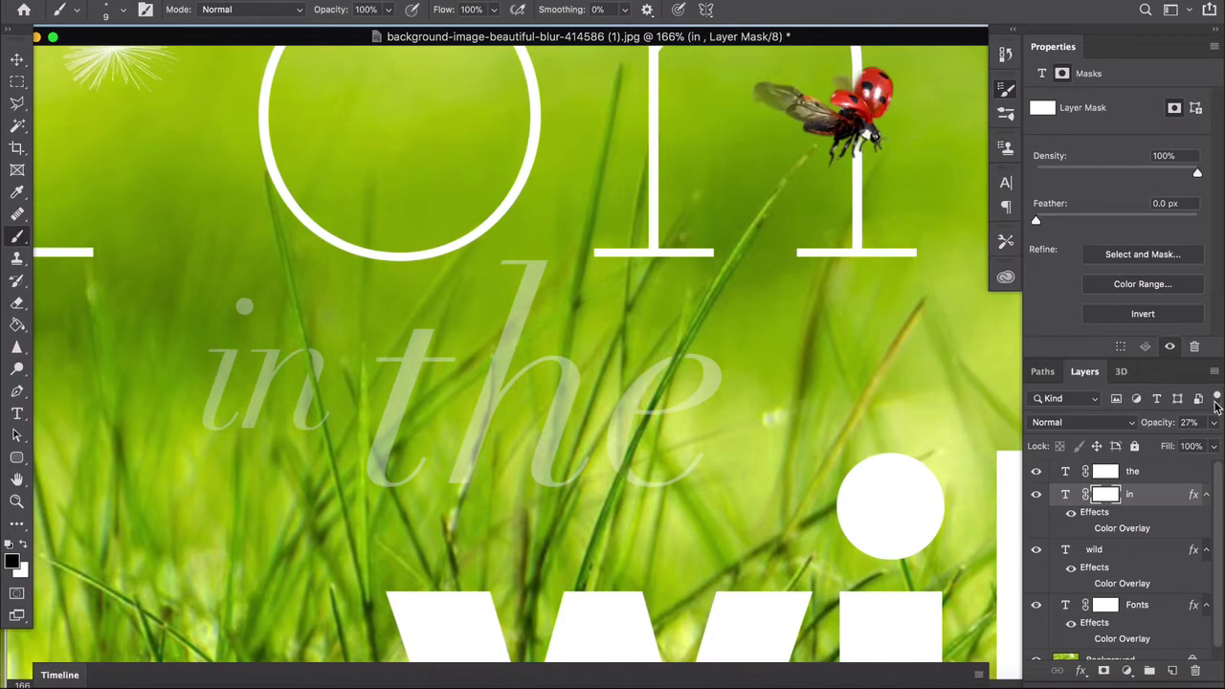
{"action": "left_click", "coordinate": [1214, 422]}
{"action": "left_click_drag", "start_coordinate": [1154, 442], "coordinate": [1219, 442]}
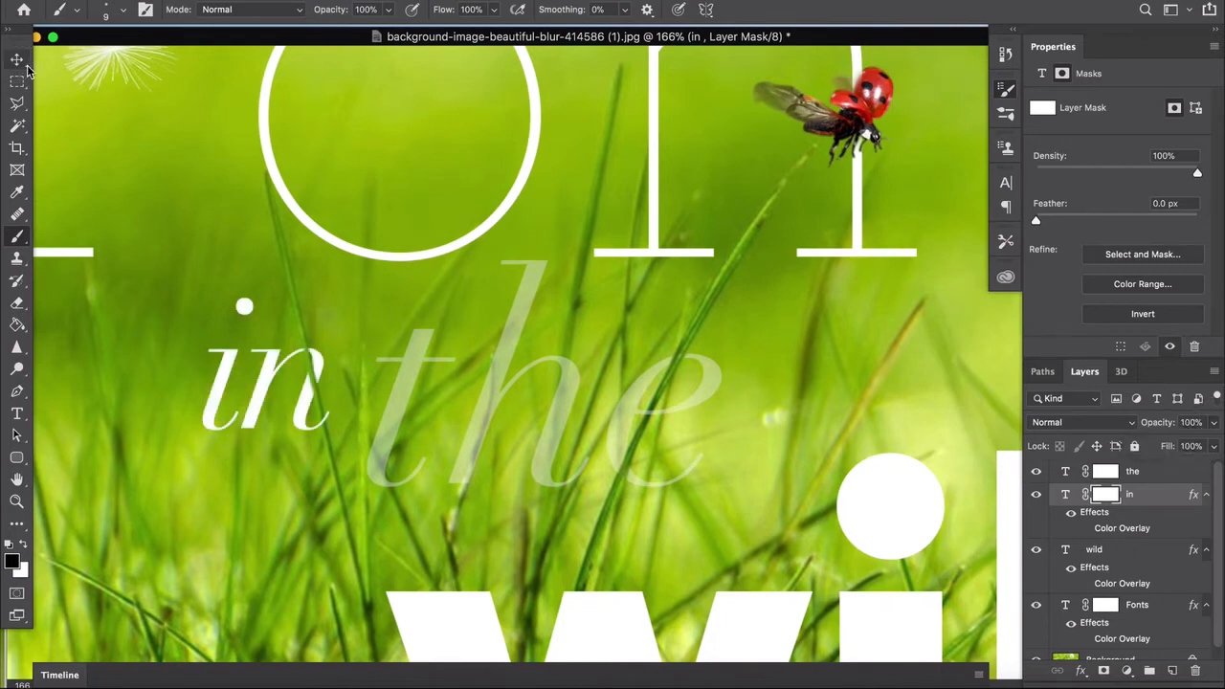
Restore the opacity of the text layer "the" to 100% and deselect all layers with the Move tool
{"action": "left_click", "coordinate": [17, 60]}
{"action": "left_click", "coordinate": [410, 355]}
{"action": "left_click", "coordinate": [1211, 427]}
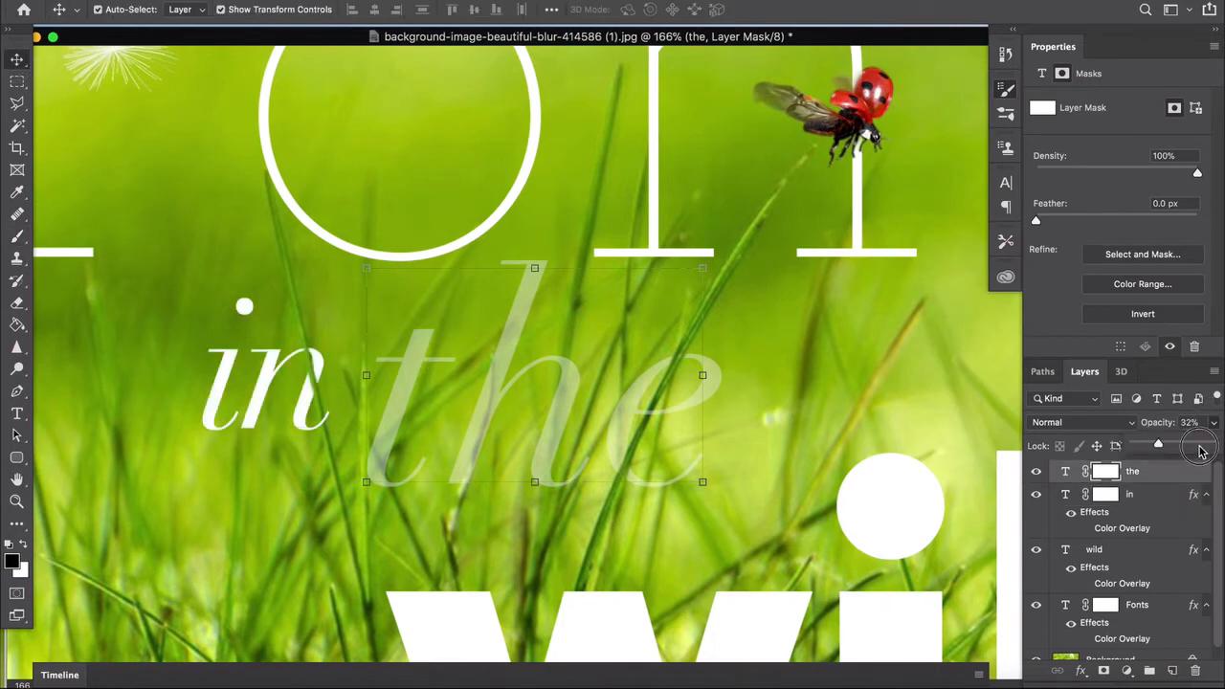
{"action": "left_click_drag", "start_coordinate": [1158, 443], "coordinate": [1220, 442]}
{"action": "left_click", "coordinate": [867, 430]}
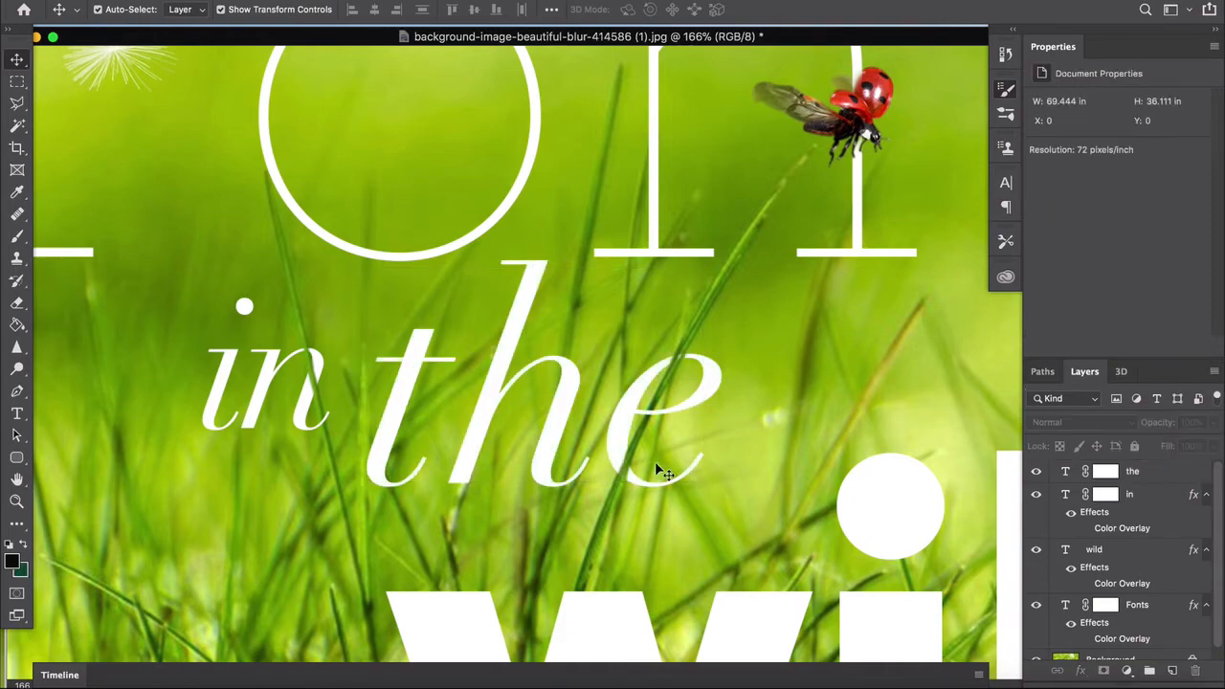
Select the "wild" text layer, lower its opacity to 37% and add a layer mask to it
{"action": "scroll", "coordinate": [651, 490], "scroll_direction": "down", "scroll_amount": 3}
{"action": "scroll", "coordinate": [646, 487], "scroll_direction": "down", "scroll_amount": 8}
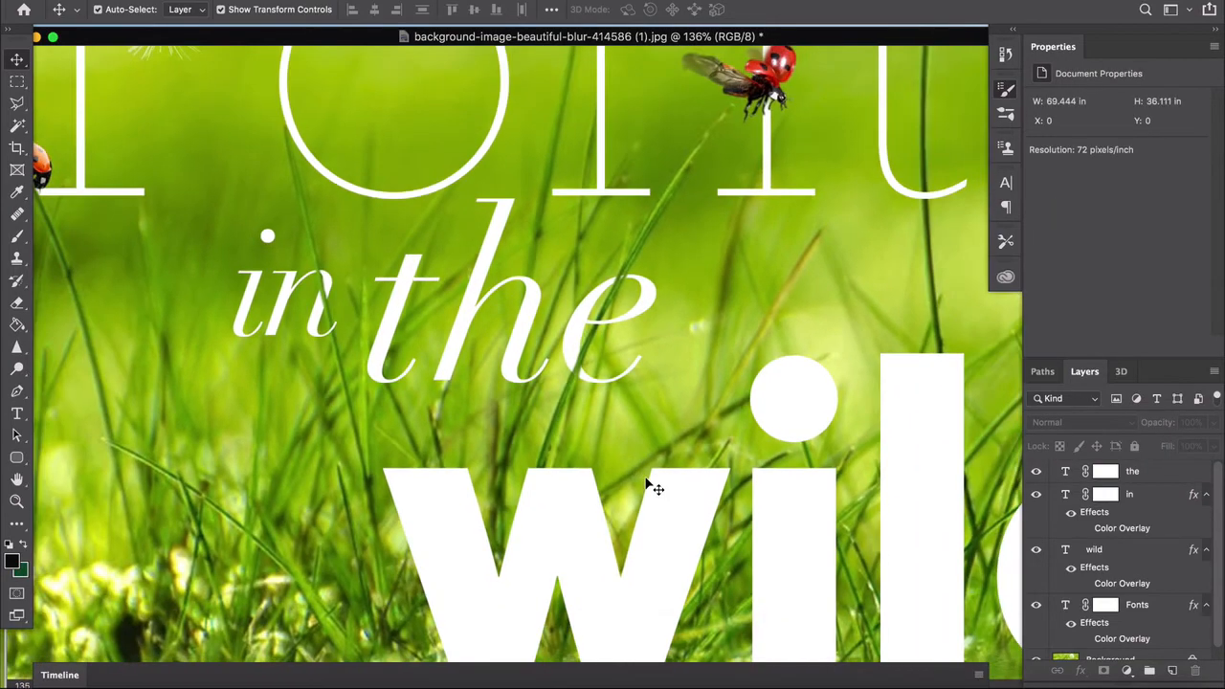
{"action": "scroll", "coordinate": [651, 488], "scroll_direction": "right", "scroll_amount": 5}
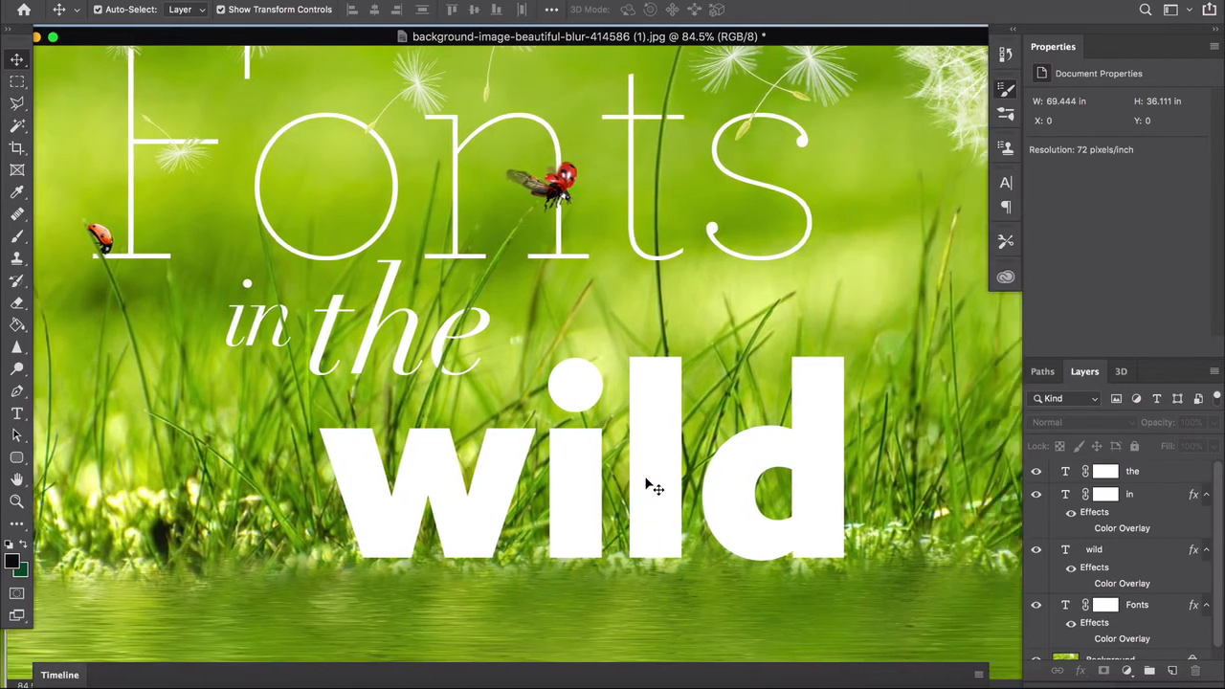
{"action": "left_click", "coordinate": [646, 527]}
{"action": "scroll", "coordinate": [647, 527], "scroll_direction": "down", "scroll_amount": 3}
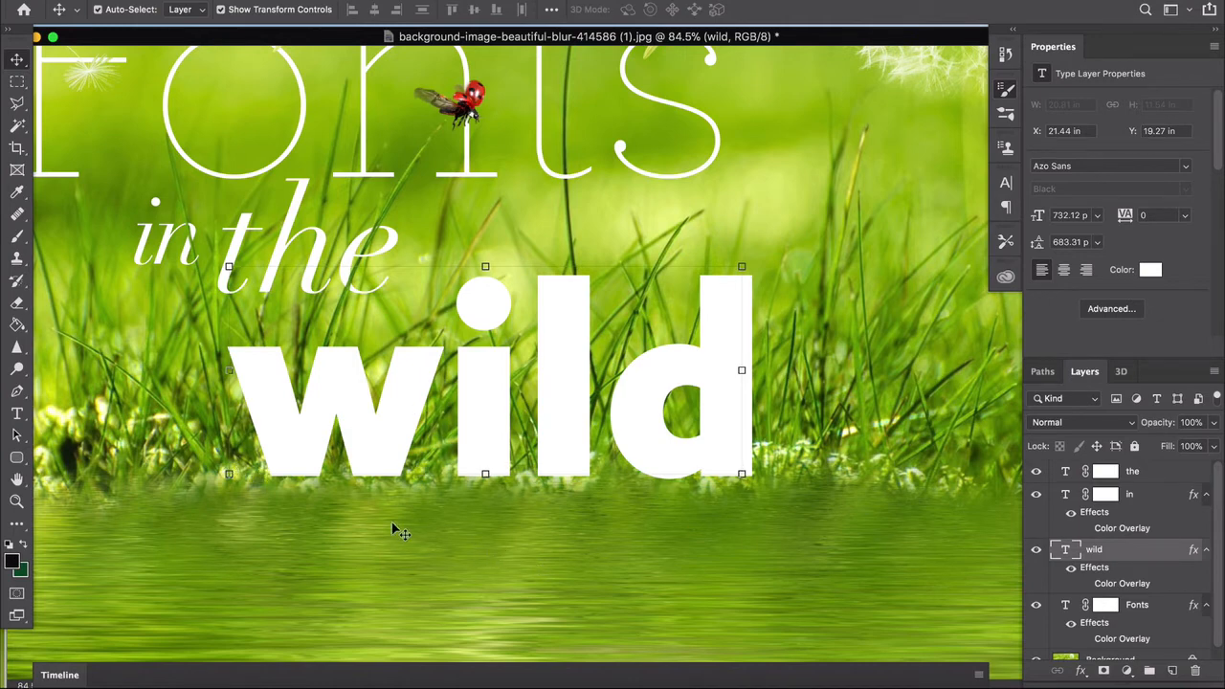
{"action": "scroll", "coordinate": [392, 522], "scroll_direction": "up", "scroll_amount": 2}
{"action": "scroll", "coordinate": [396, 516], "scroll_direction": "down", "scroll_amount": 2}
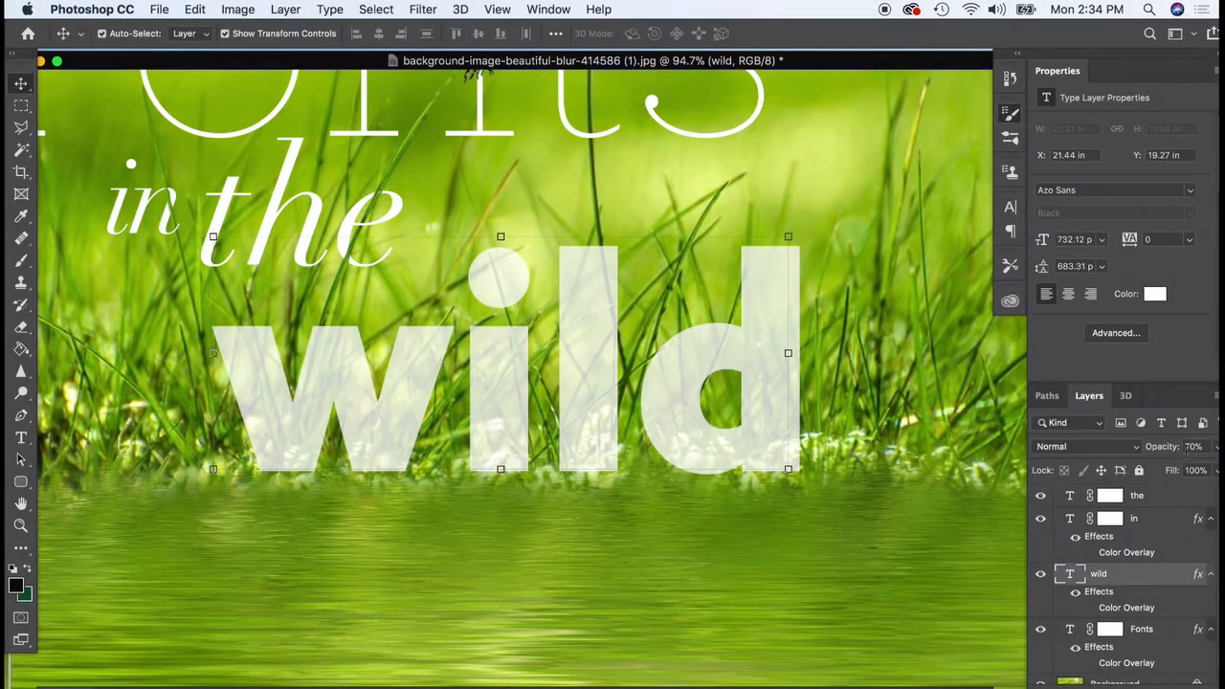
{"action": "left_click", "coordinate": [1216, 447]}
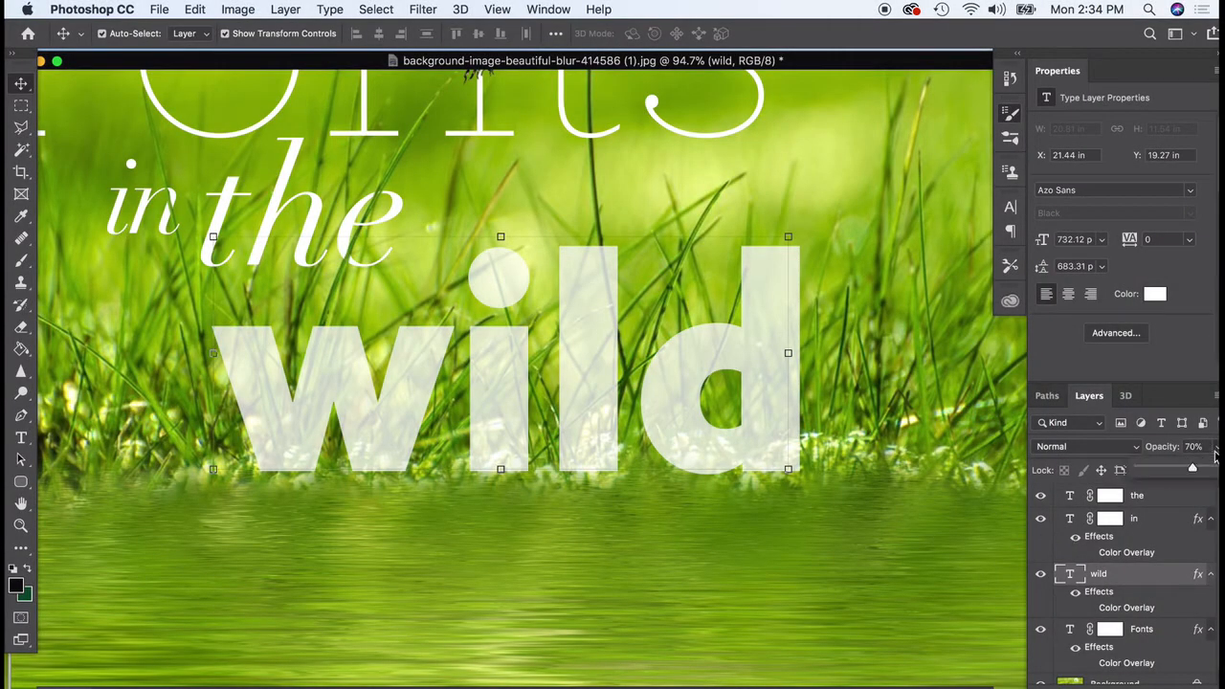
{"action": "left_click", "coordinate": [1167, 471]}
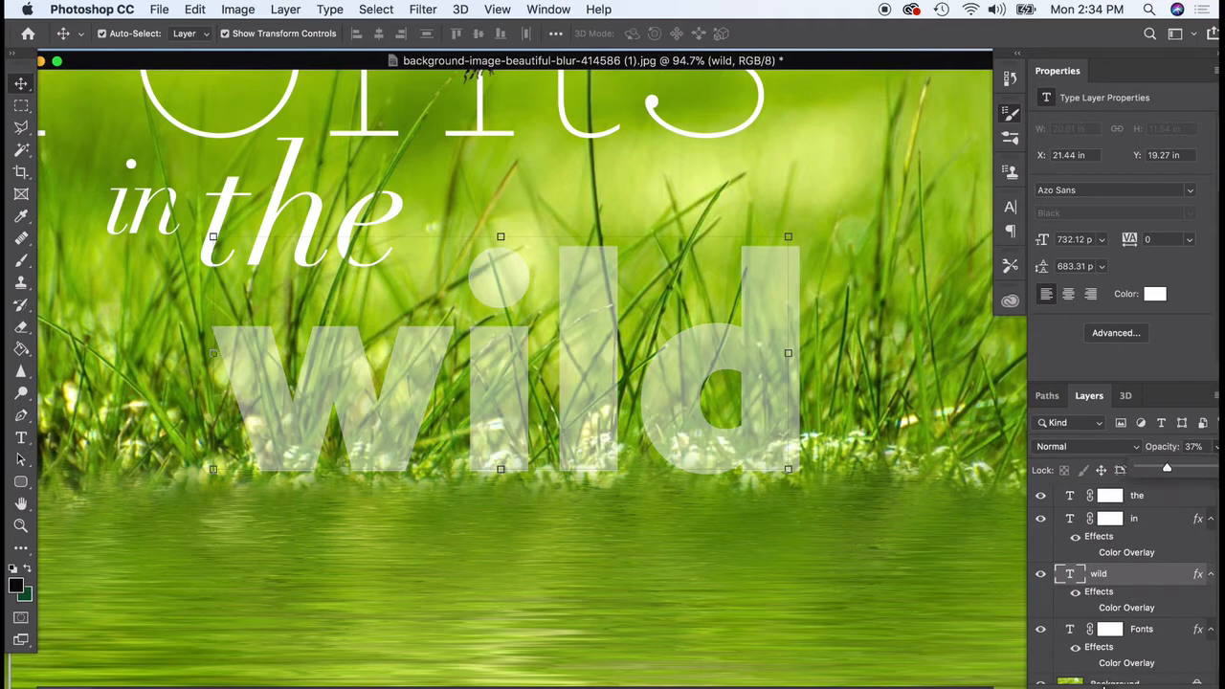
{"action": "left_click", "coordinate": [1093, 682]}
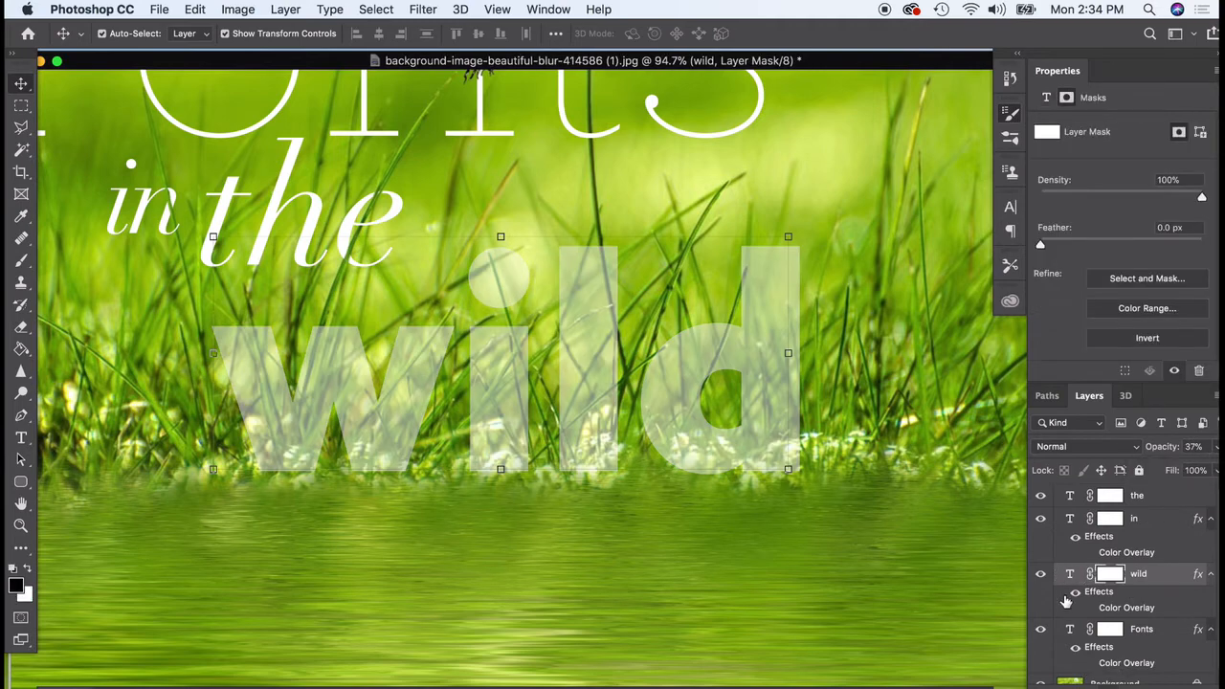
Switch to the Brush tool and set the soft round brush's size to 81 px
{"action": "left_click", "coordinate": [24, 263]}
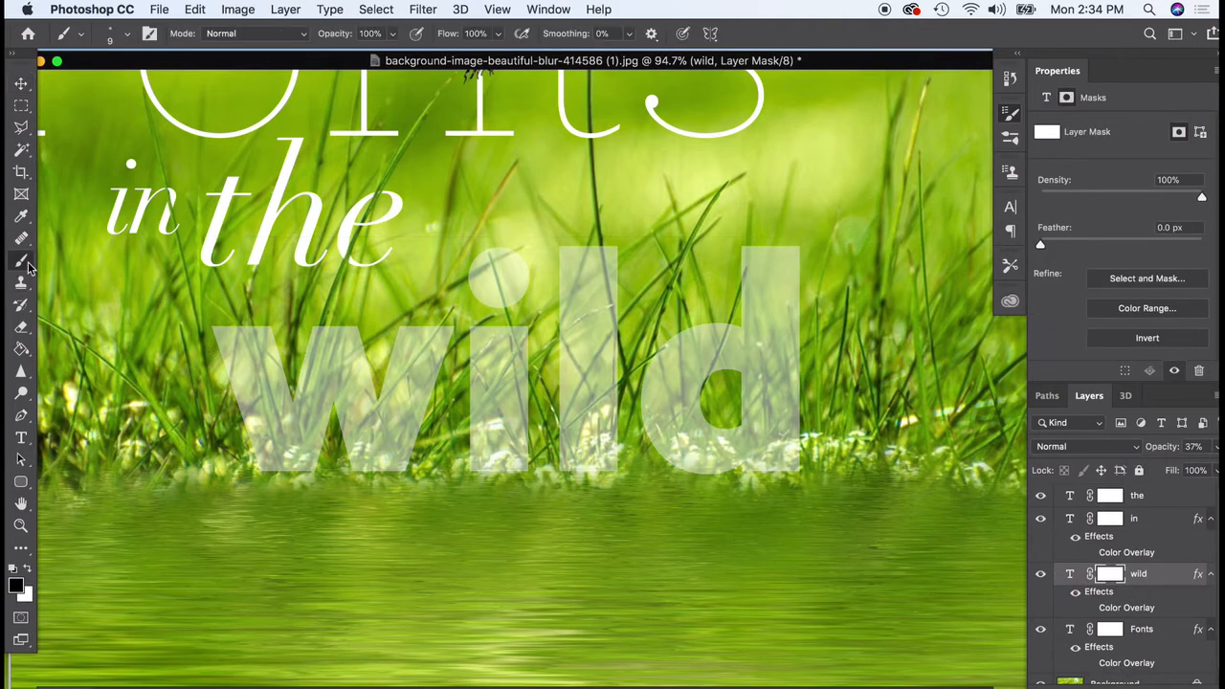
{"action": "left_click", "coordinate": [81, 34]}
{"action": "left_click", "coordinate": [113, 37]}
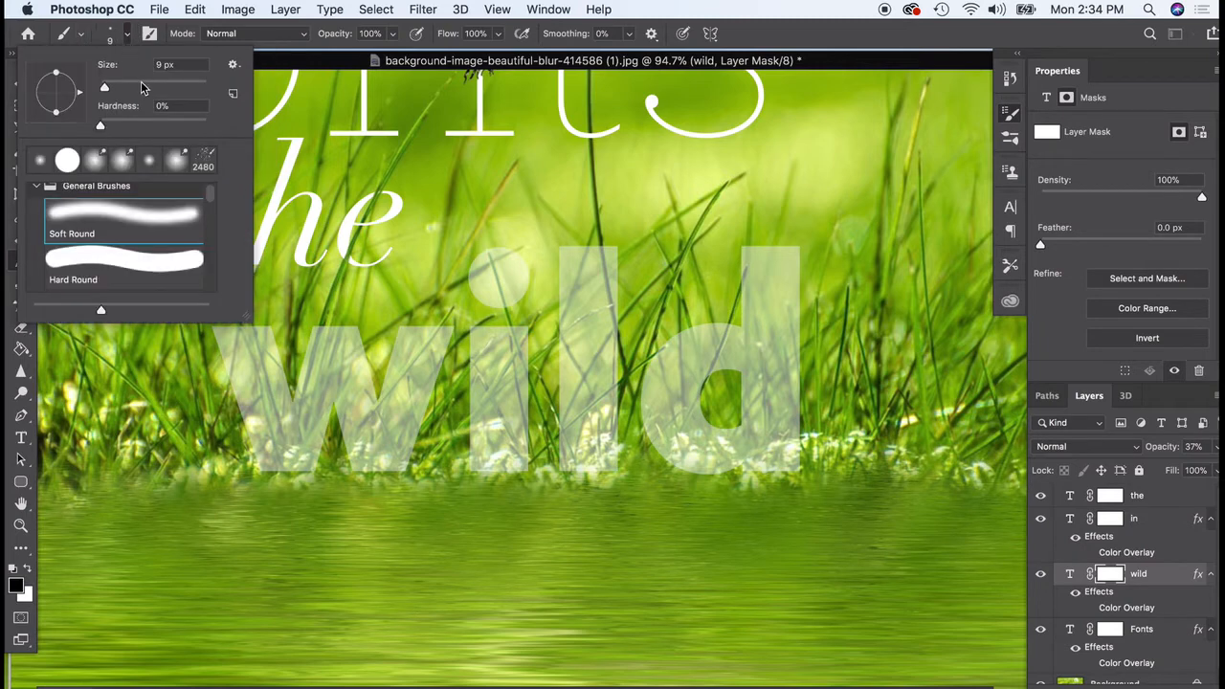
{"action": "left_click", "coordinate": [127, 34]}
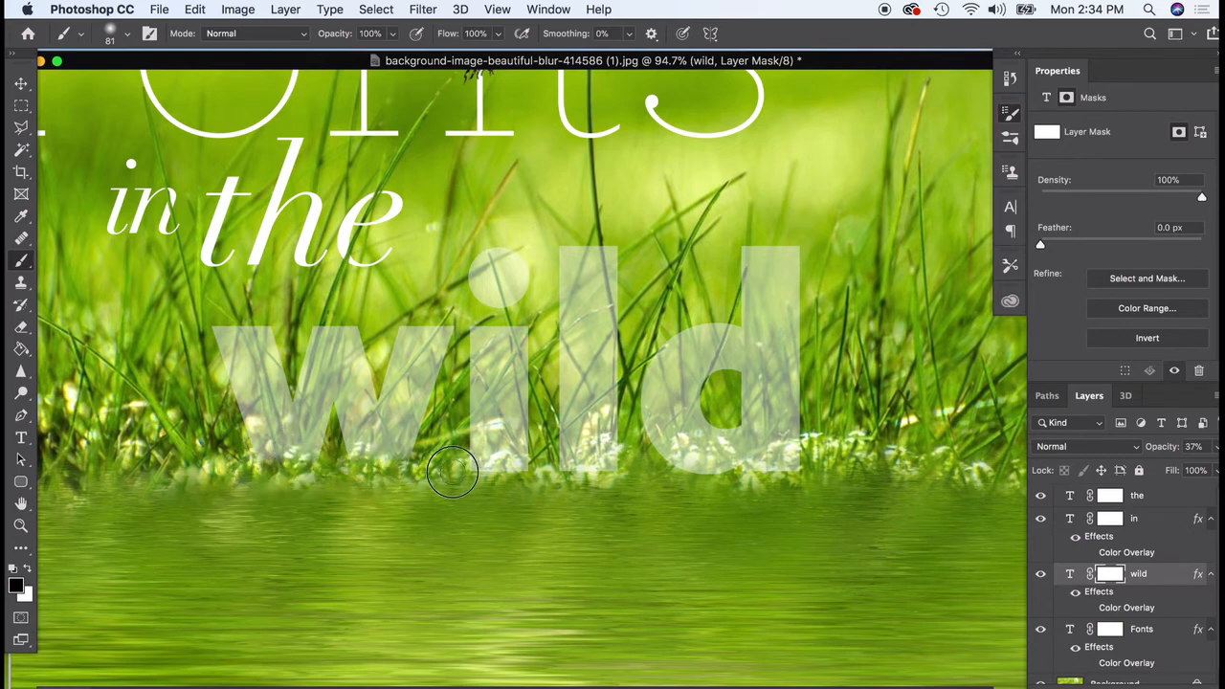
Try masking out the bottom edge of the "wild" letters, check it at 100% layer opacity, and undo the attempt
{"action": "left_click_drag", "start_coordinate": [516, 470], "coordinate": [825, 469]}
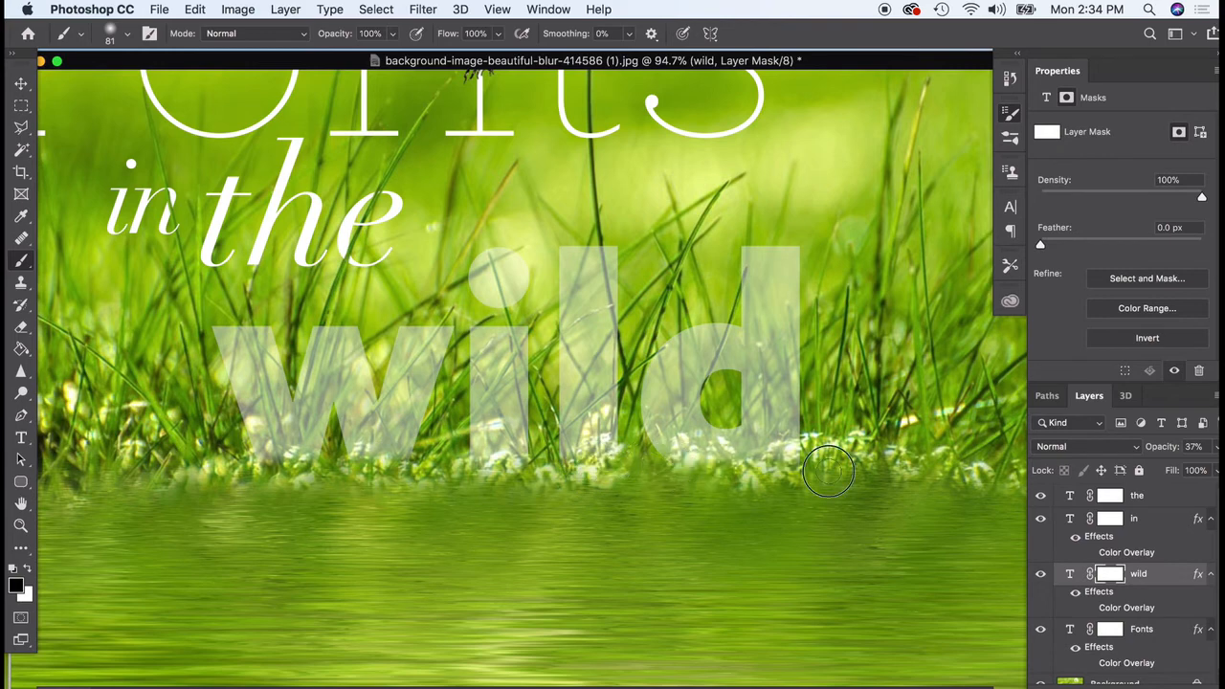
{"action": "left_click", "coordinate": [1214, 447]}
{"action": "left_click", "coordinate": [1214, 468]}
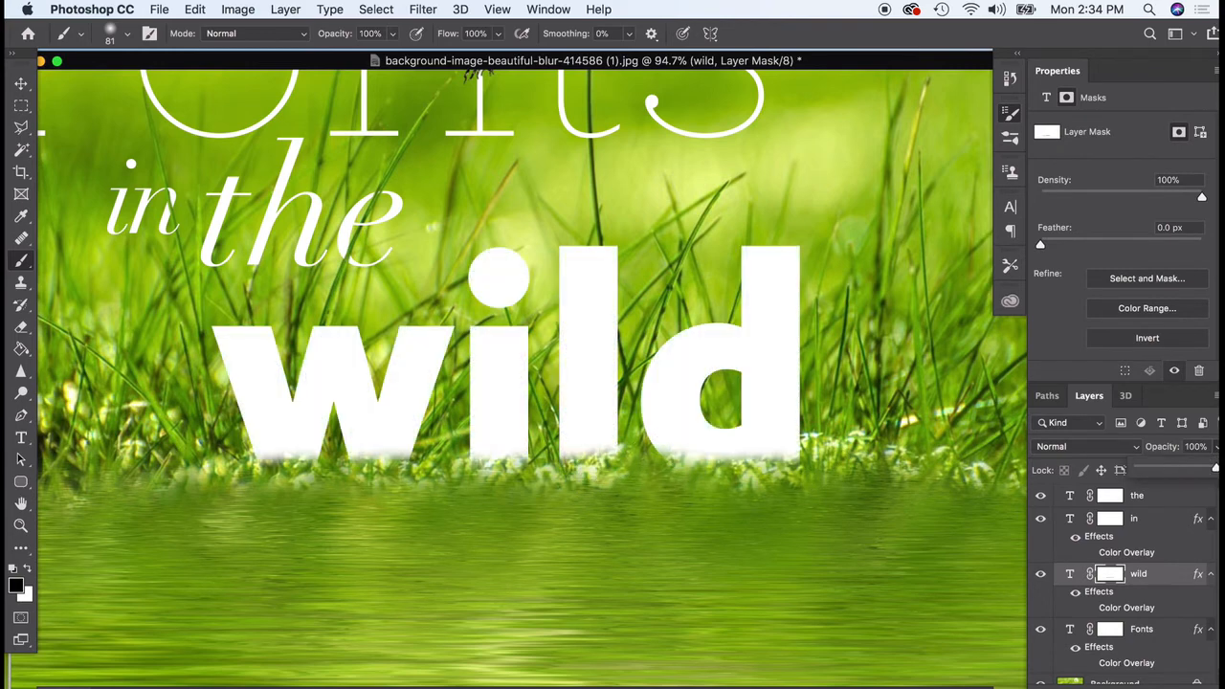
{"action": "key", "text": "super+z"}
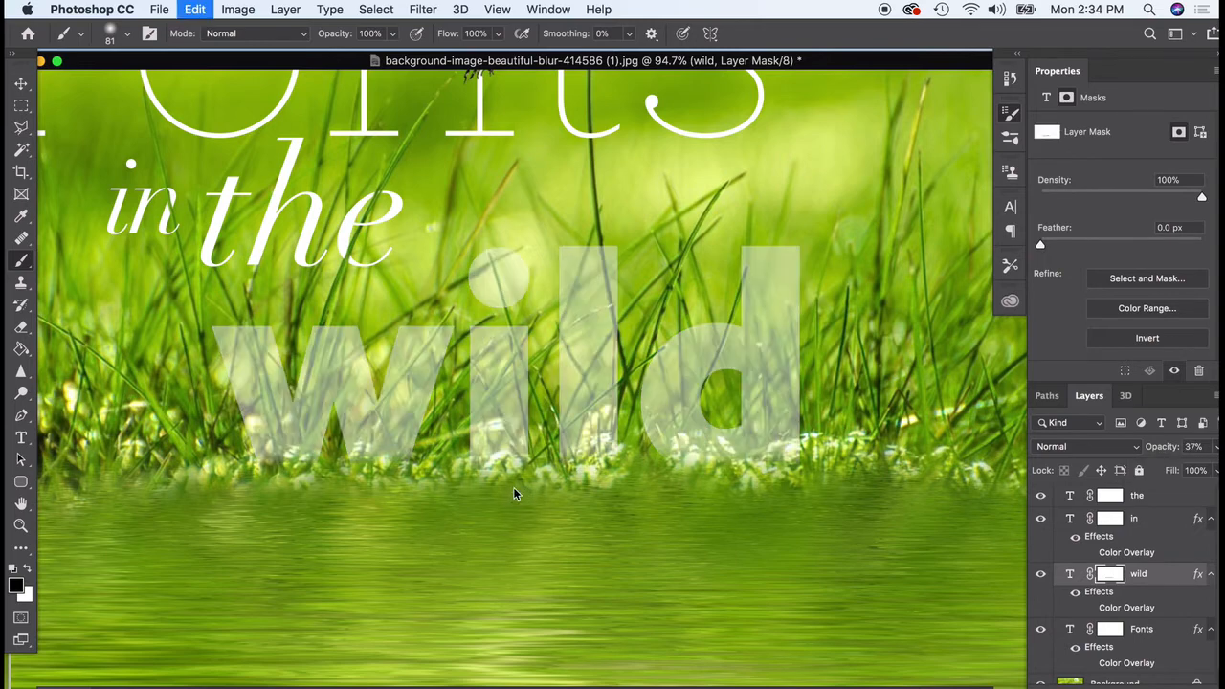
Switch the brush to the Hard Round preset at 81 px with 100% hardness
{"action": "left_click", "coordinate": [80, 33]}
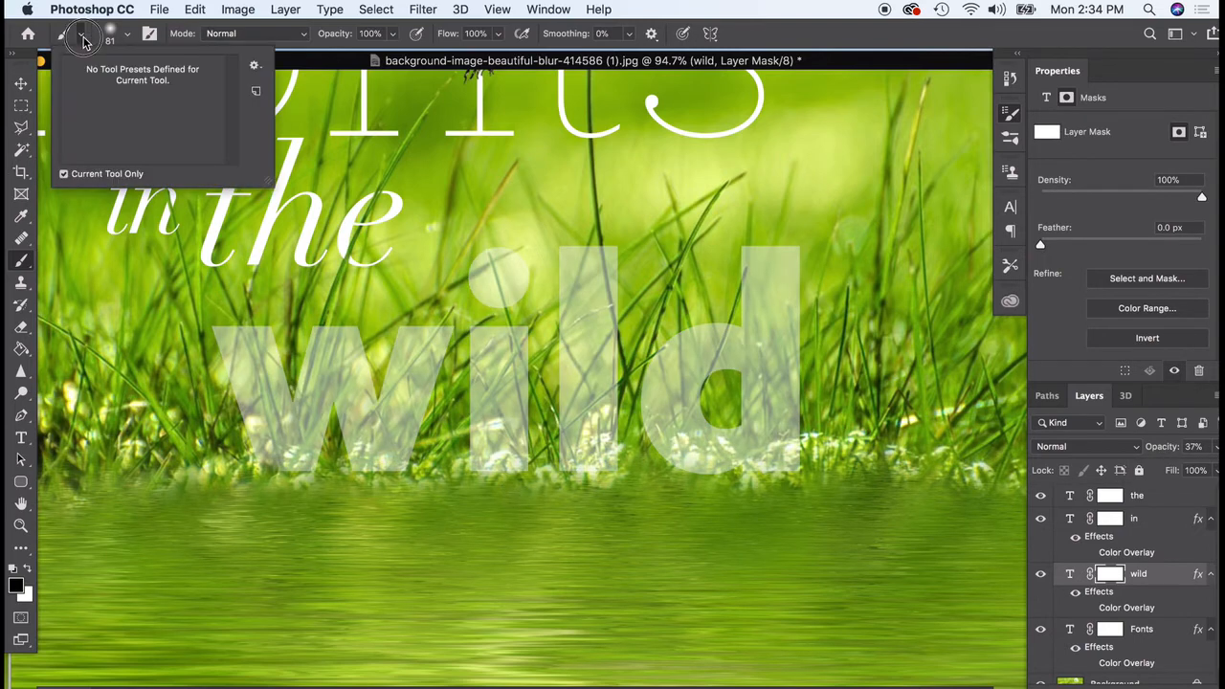
{"action": "left_click", "coordinate": [81, 34]}
{"action": "left_click", "coordinate": [126, 34]}
{"action": "left_click", "coordinate": [114, 272]}
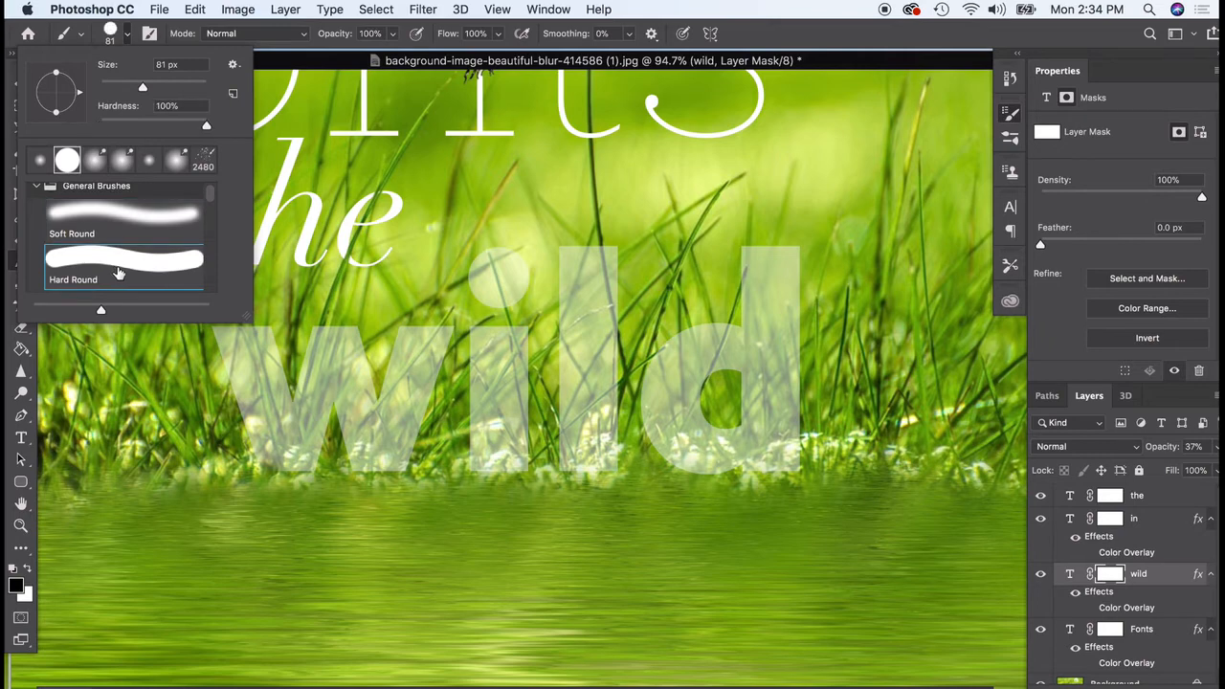
{"action": "double_click", "coordinate": [118, 265]}
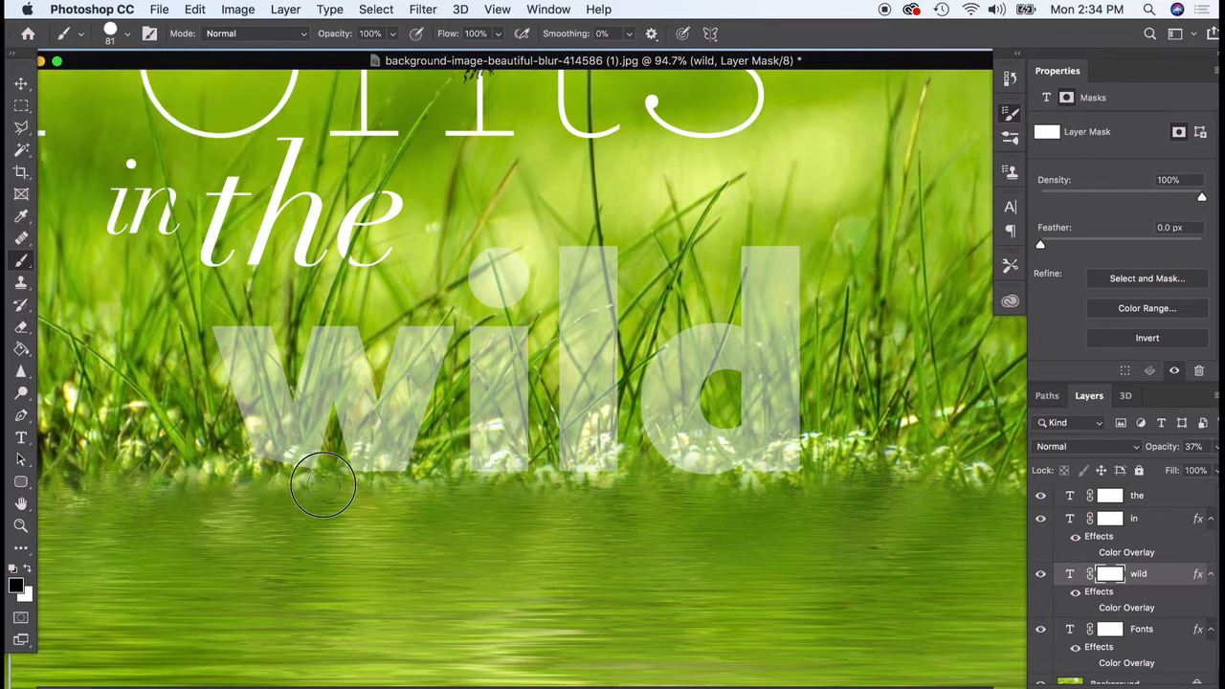
Mask out the bottom edge of the "wild" letters along the grass line and restore the layer's opacity to 100%
{"action": "mouse_move", "coordinate": [323, 486]}
{"action": "left_mouse_down"}
{"action": "mouse_move", "coordinate": [618, 473]}
{"action": "mouse_move", "coordinate": [631, 476]}
{"action": "mouse_move", "coordinate": [613, 485]}
{"action": "mouse_move", "coordinate": [635, 490]}
{"action": "mouse_move", "coordinate": [650, 473]}
{"action": "mouse_move", "coordinate": [814, 496]}
{"action": "left_mouse_up"}
{"action": "left_click", "coordinate": [1216, 447]}
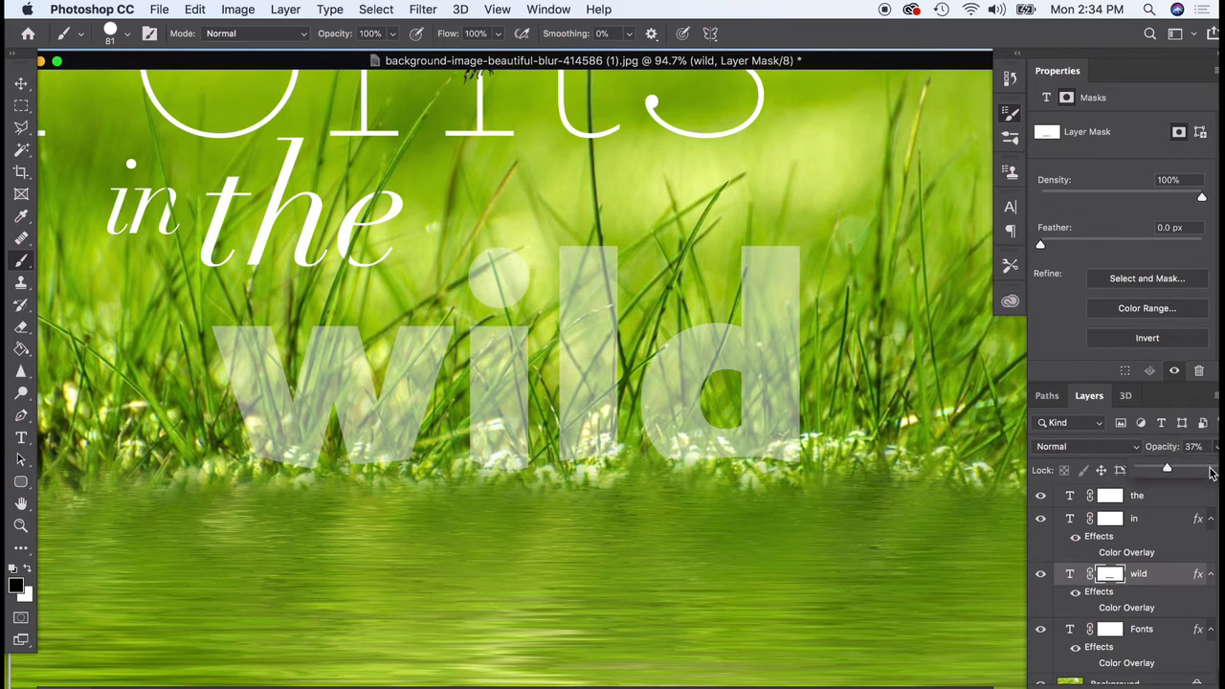
{"action": "left_click", "coordinate": [1214, 468]}
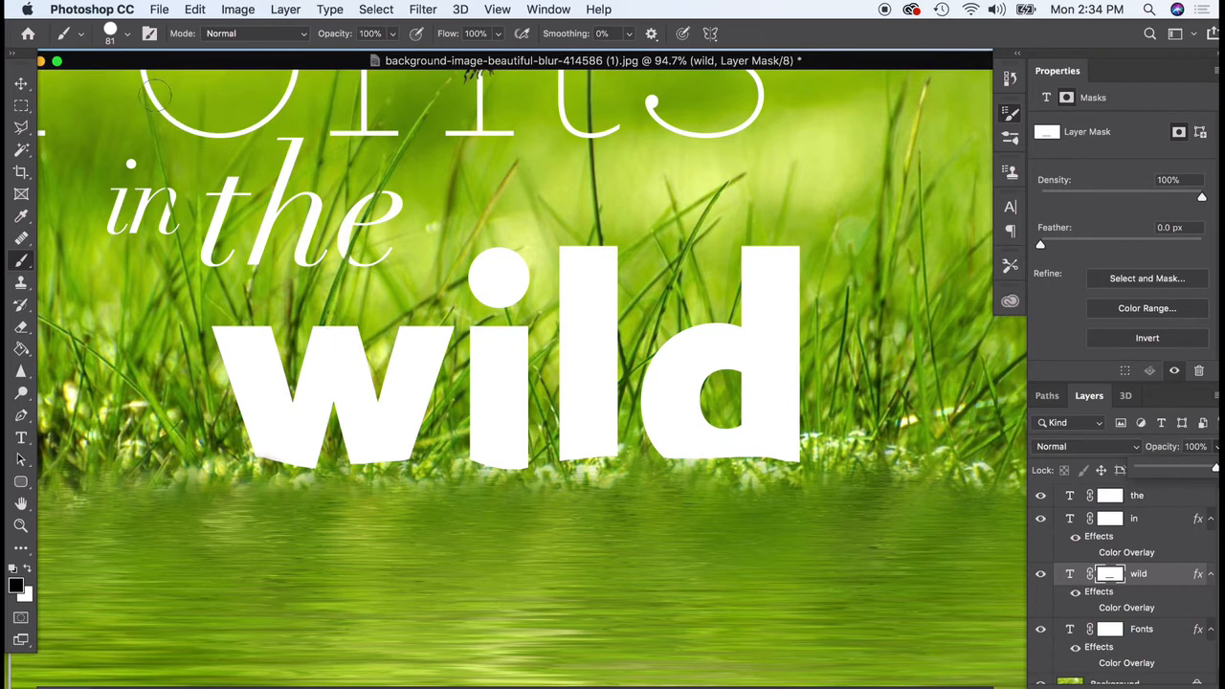
Soften the masked bottom edge of all the "wild" letters with the Soft Round brush at 41 px
{"action": "left_click", "coordinate": [128, 35]}
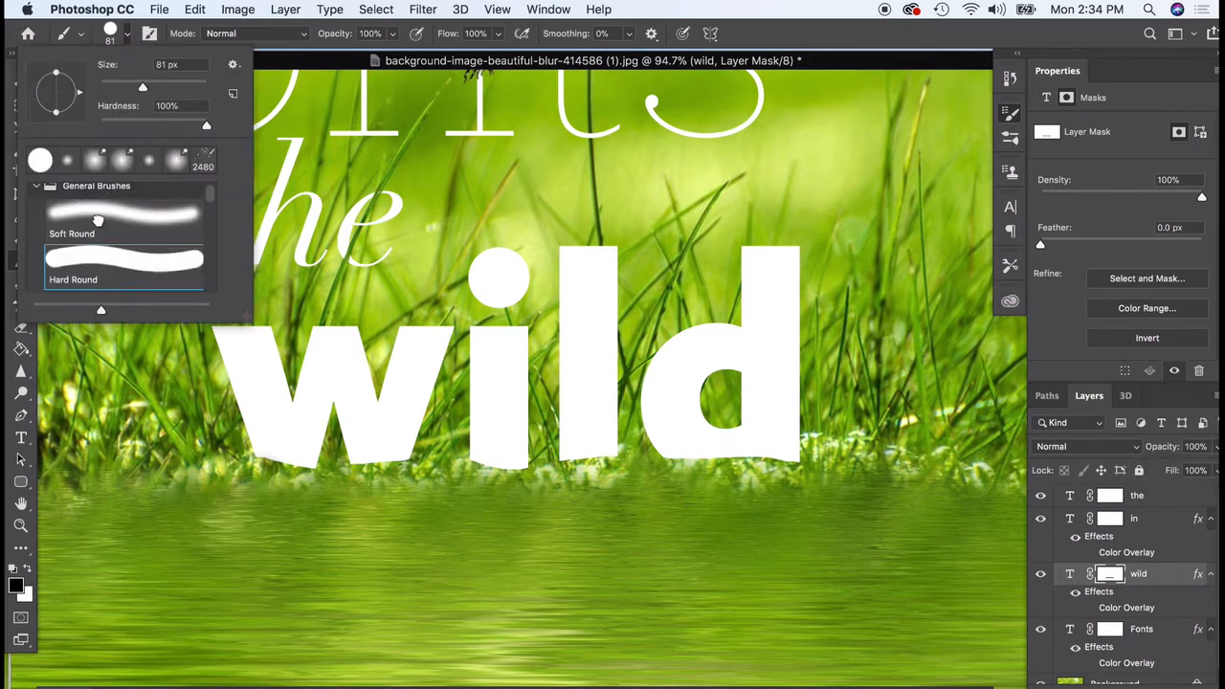
{"action": "double_click", "coordinate": [99, 218]}
{"action": "left_click", "coordinate": [128, 34]}
{"action": "left_click", "coordinate": [124, 88]}
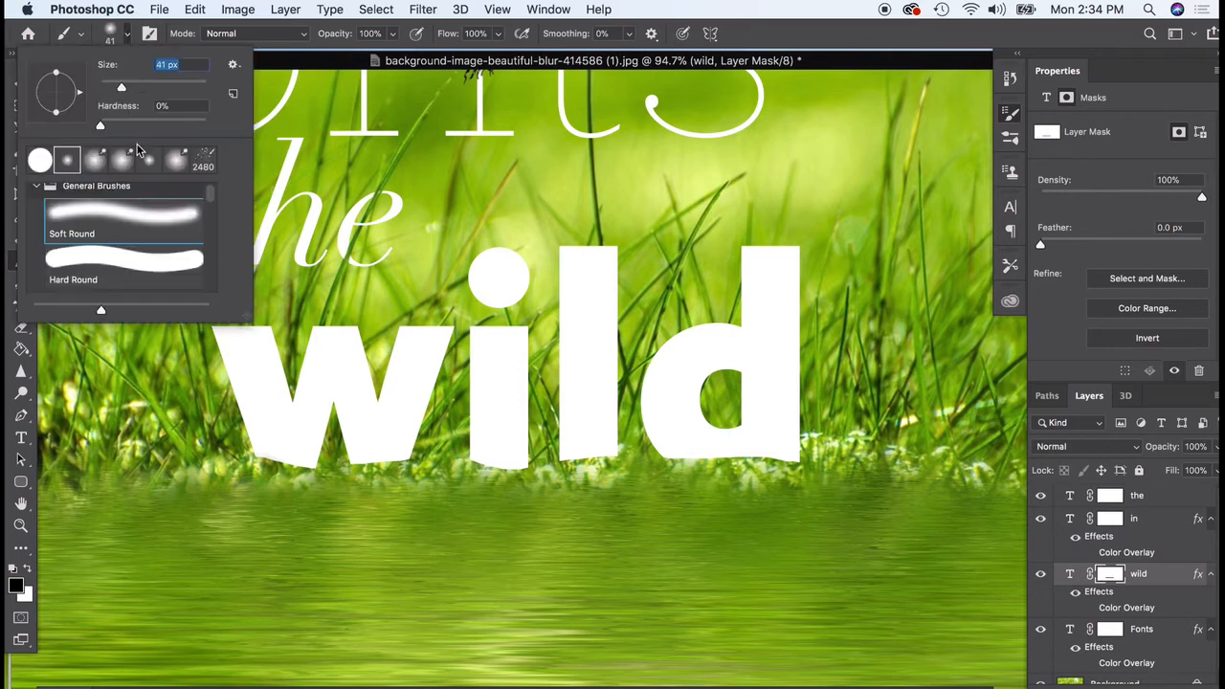
{"action": "mouse_move", "coordinate": [243, 460]}
{"action": "left_mouse_down"}
{"action": "mouse_move", "coordinate": [342, 484]}
{"action": "mouse_move", "coordinate": [390, 464]}
{"action": "mouse_move", "coordinate": [533, 473]}
{"action": "left_mouse_up"}
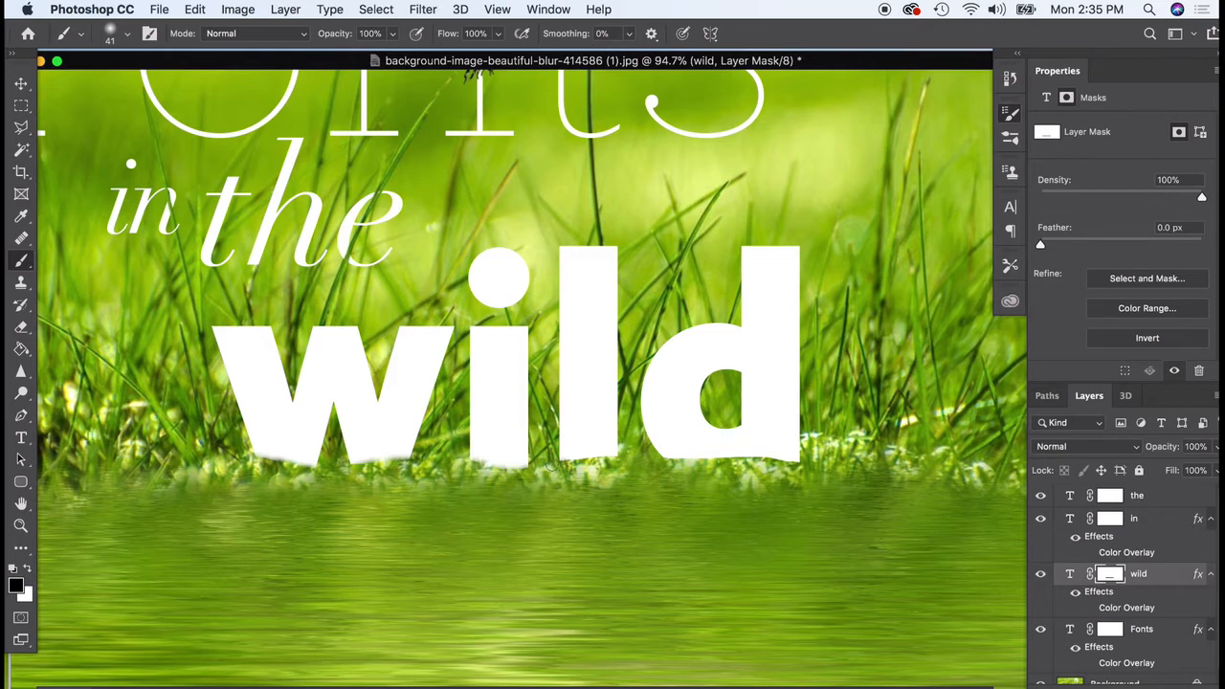
{"action": "mouse_move", "coordinate": [550, 466]}
{"action": "left_mouse_down"}
{"action": "mouse_move", "coordinate": [802, 470]}
{"action": "mouse_move", "coordinate": [787, 466]}
{"action": "left_mouse_up"}
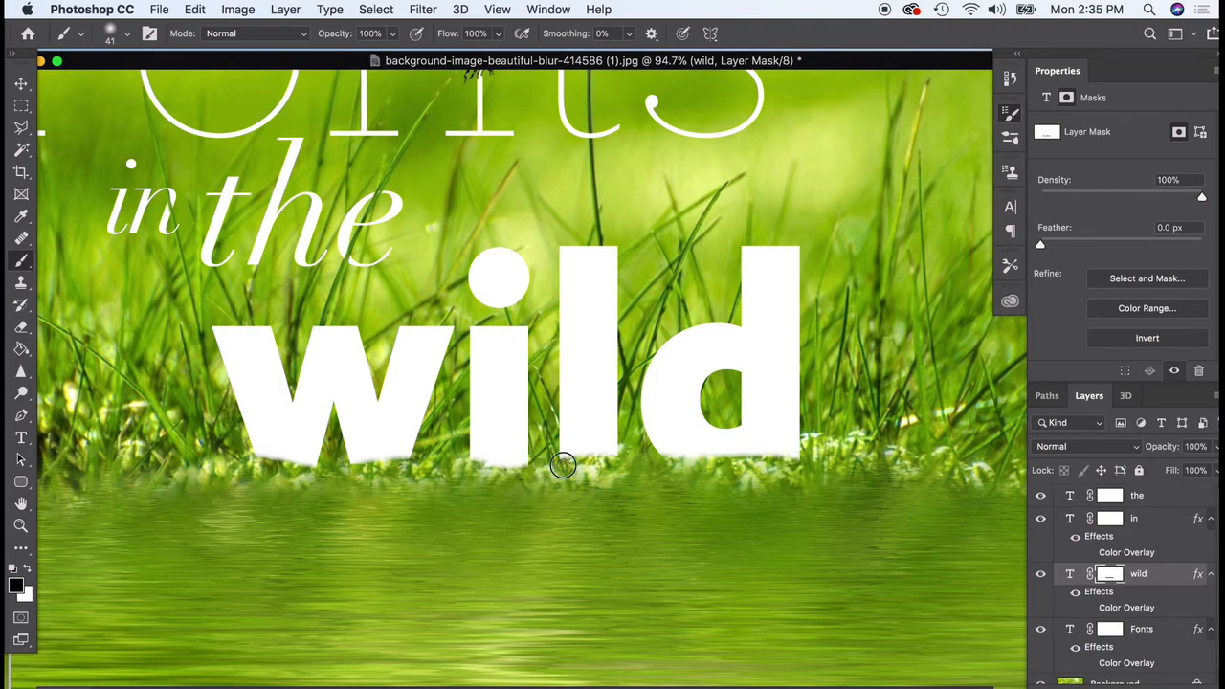
{"action": "scroll", "coordinate": [549, 621], "scroll_direction": "down", "scroll_amount": 3}
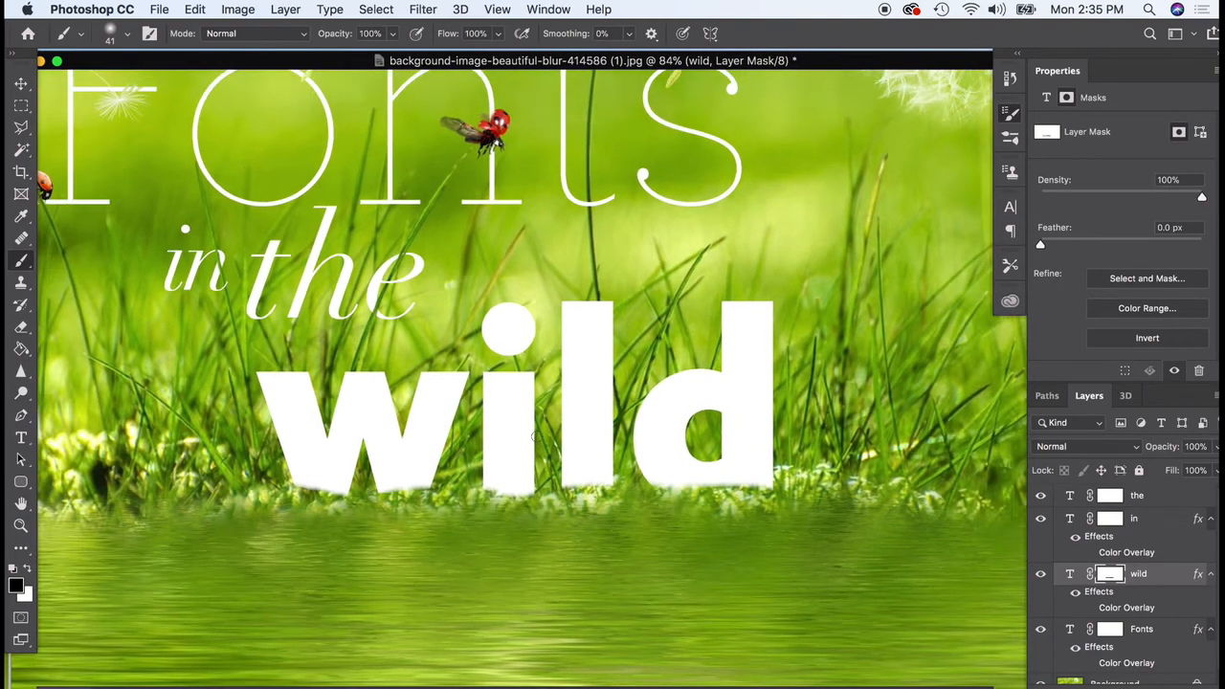
With the Move tool active, check the grass behind "wild" at 48% layer opacity and restore it to 100%
{"action": "left_click", "coordinate": [21, 83]}
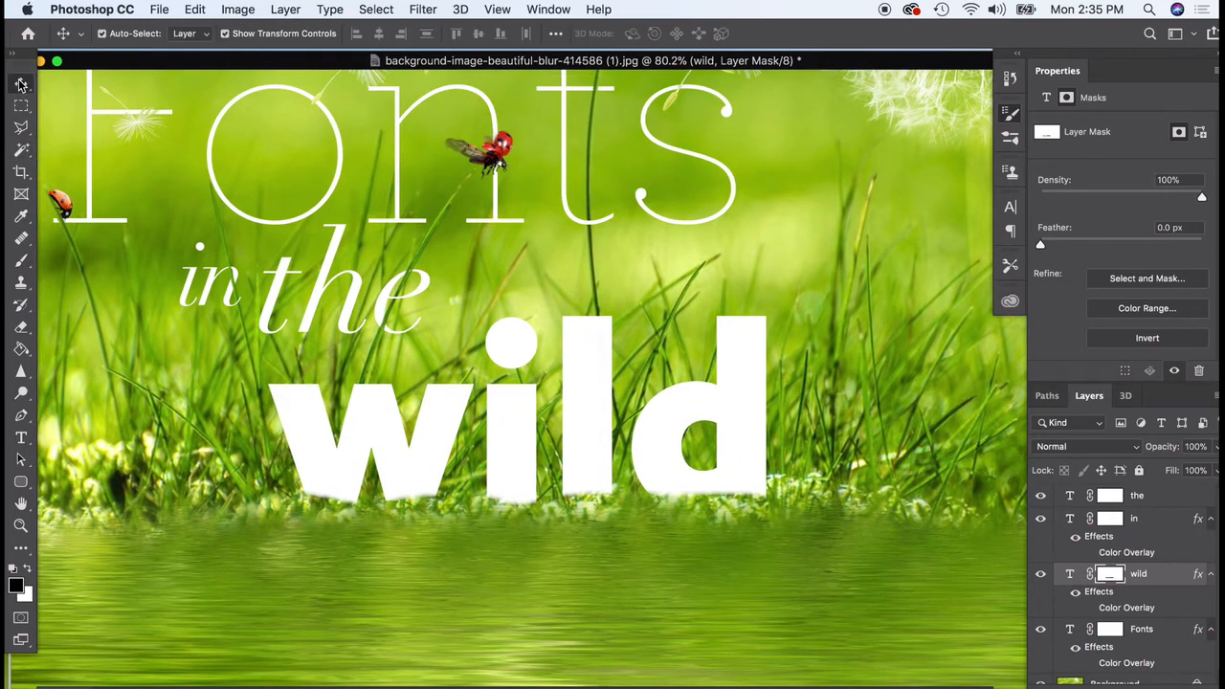
{"action": "left_click", "coordinate": [1216, 446]}
{"action": "left_click_drag", "start_coordinate": [1215, 467], "coordinate": [1175, 467]}
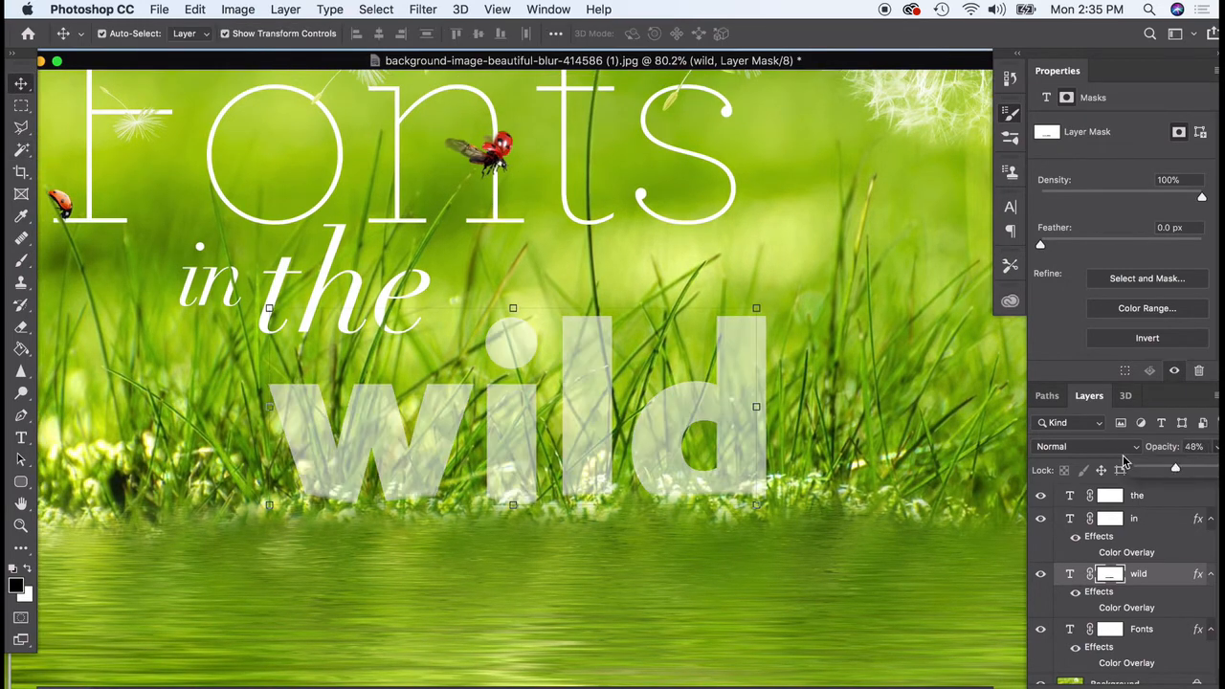
{"action": "scroll", "coordinate": [389, 467], "scroll_direction": "up", "scroll_amount": 4}
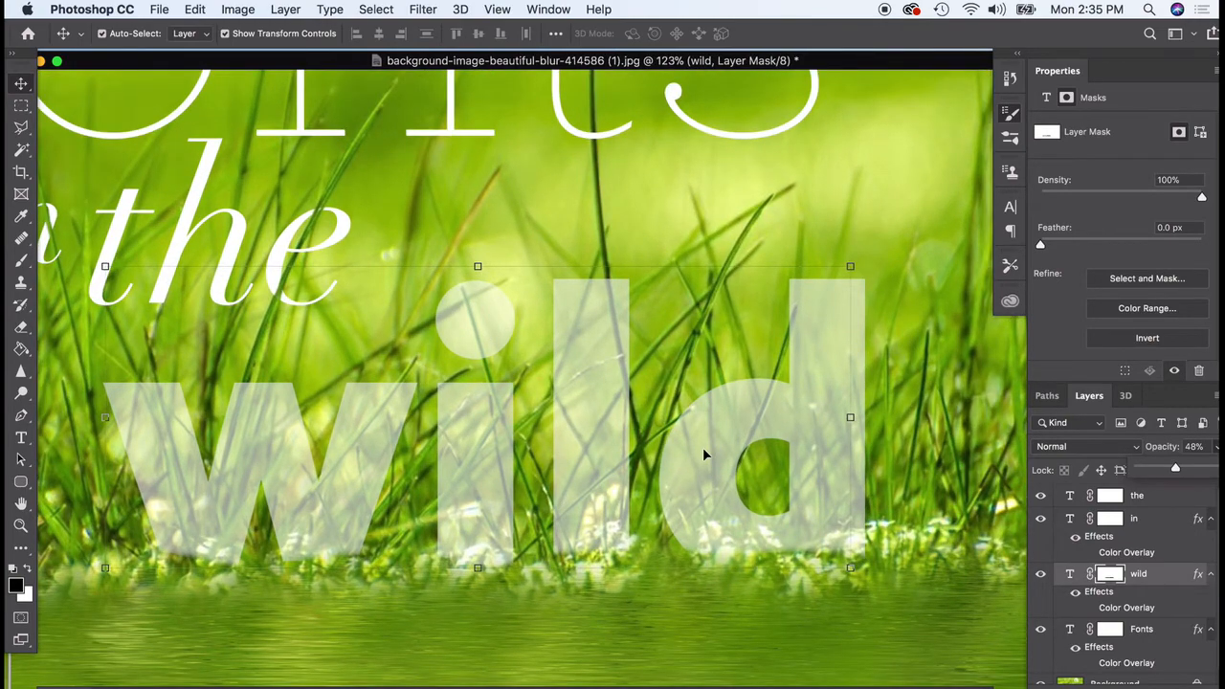
{"action": "left_click", "coordinate": [1212, 468]}
{"action": "scroll", "coordinate": [585, 334], "scroll_direction": "down", "scroll_amount": 5}
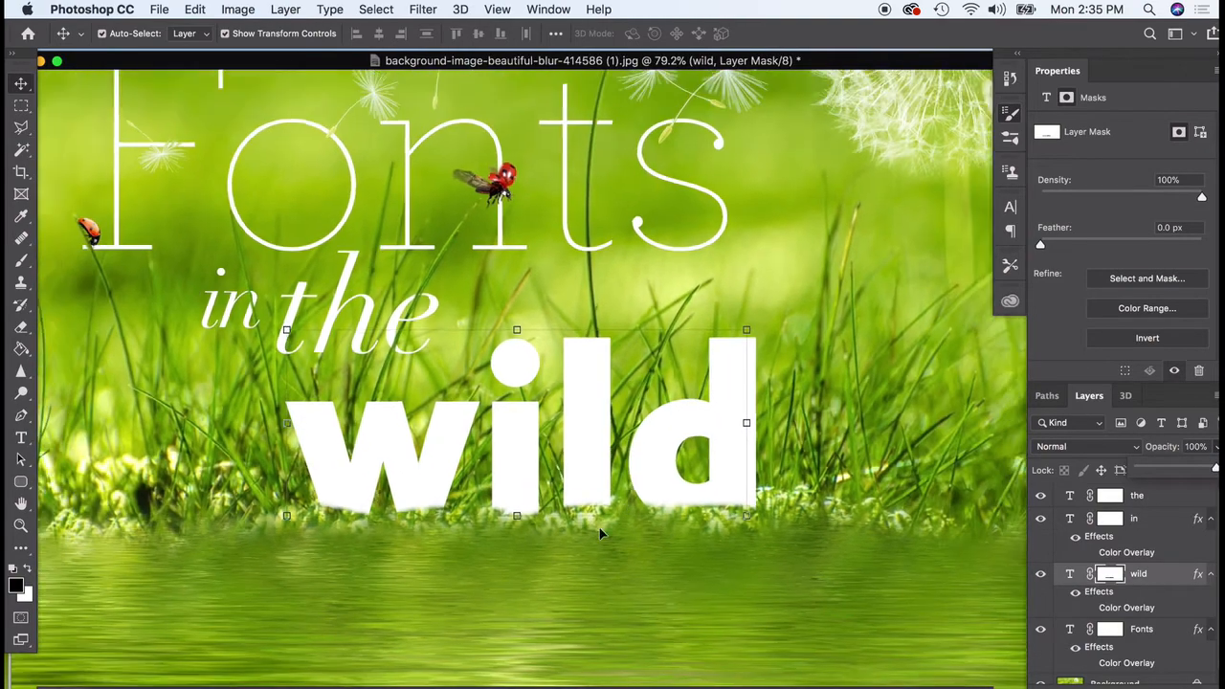
{"action": "key", "text": "ctrl+t"}
{"action": "key", "text": "Return"}
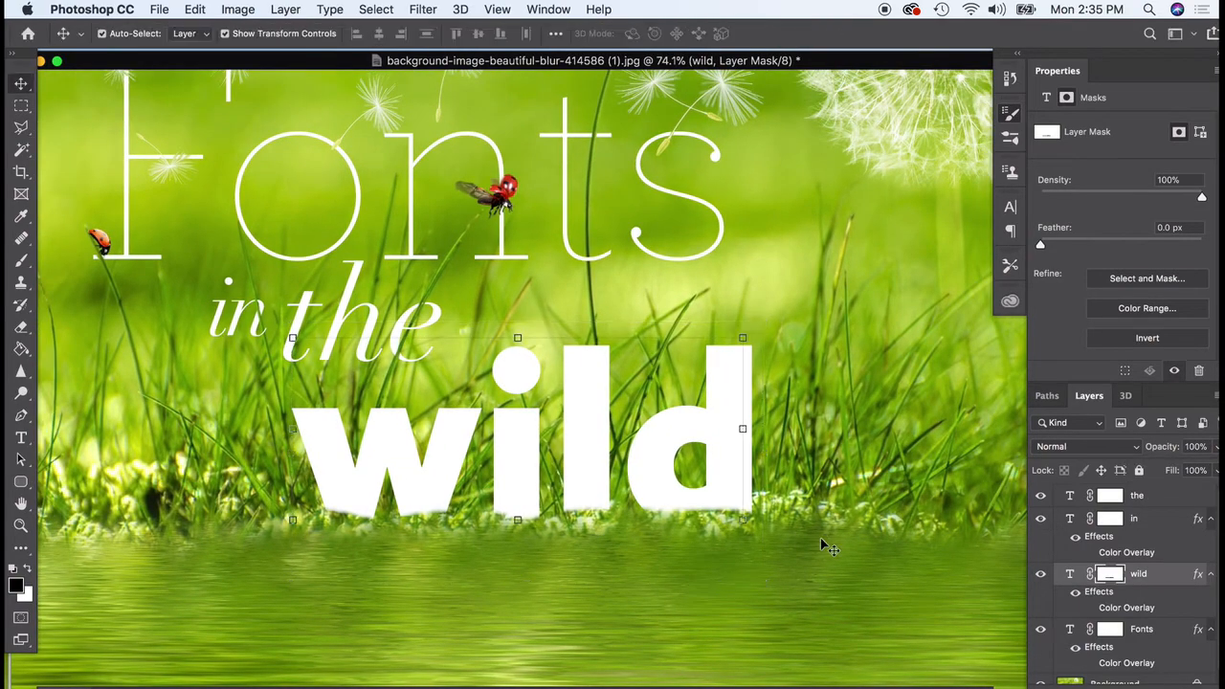
{"action": "scroll", "coordinate": [369, 319], "scroll_direction": "down", "scroll_amount": 4}
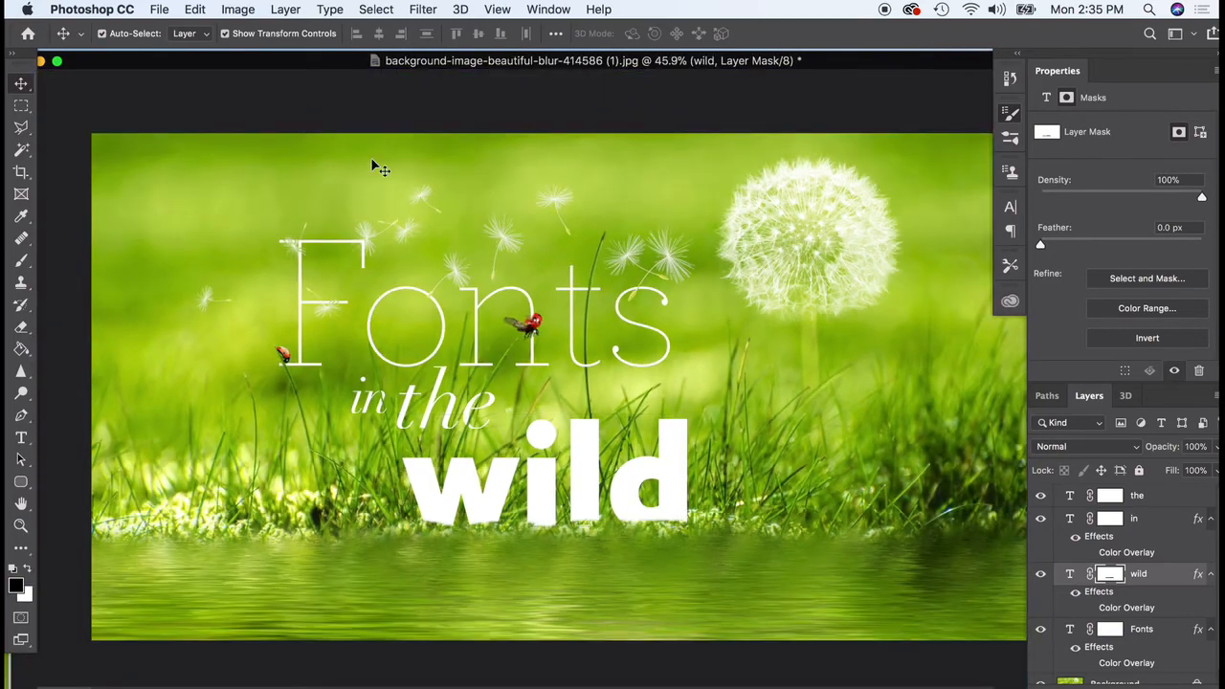
Select the "wild" text layer and duplicate it under the name "wild copy"
{"action": "left_click", "coordinate": [373, 162]}
{"action": "left_click", "coordinate": [585, 490]}
{"action": "left_click", "coordinate": [286, 9]}
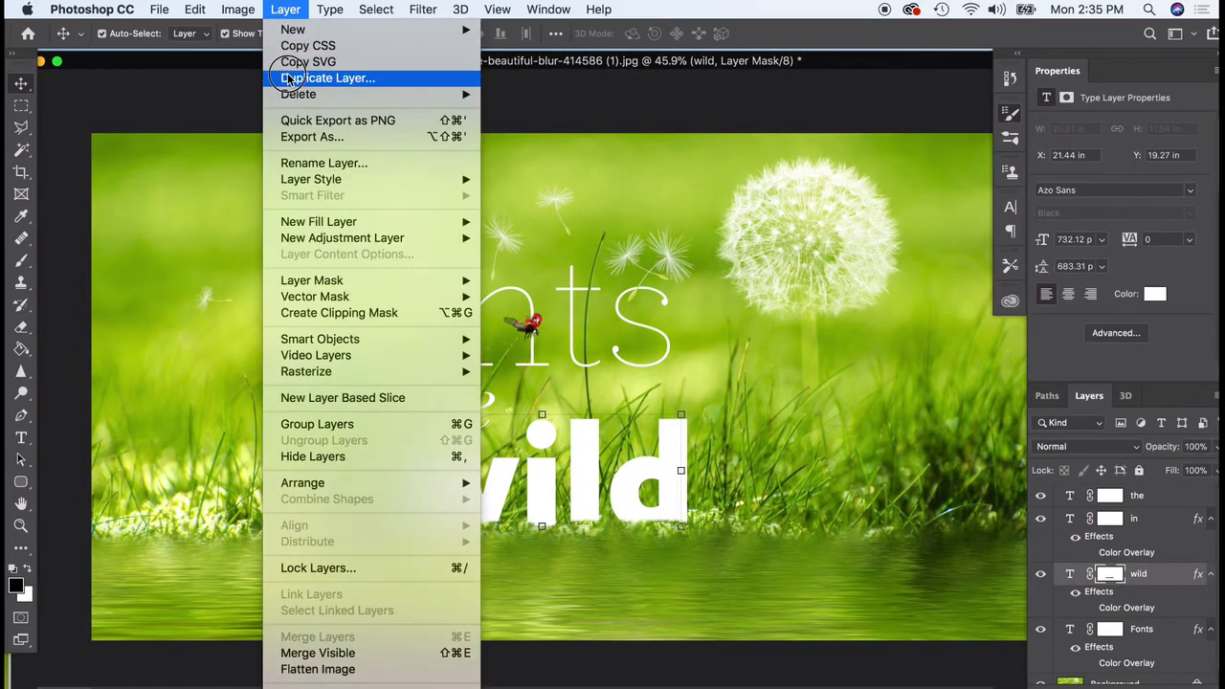
{"action": "left_click", "coordinate": [306, 78]}
{"action": "left_click", "coordinate": [773, 289]}
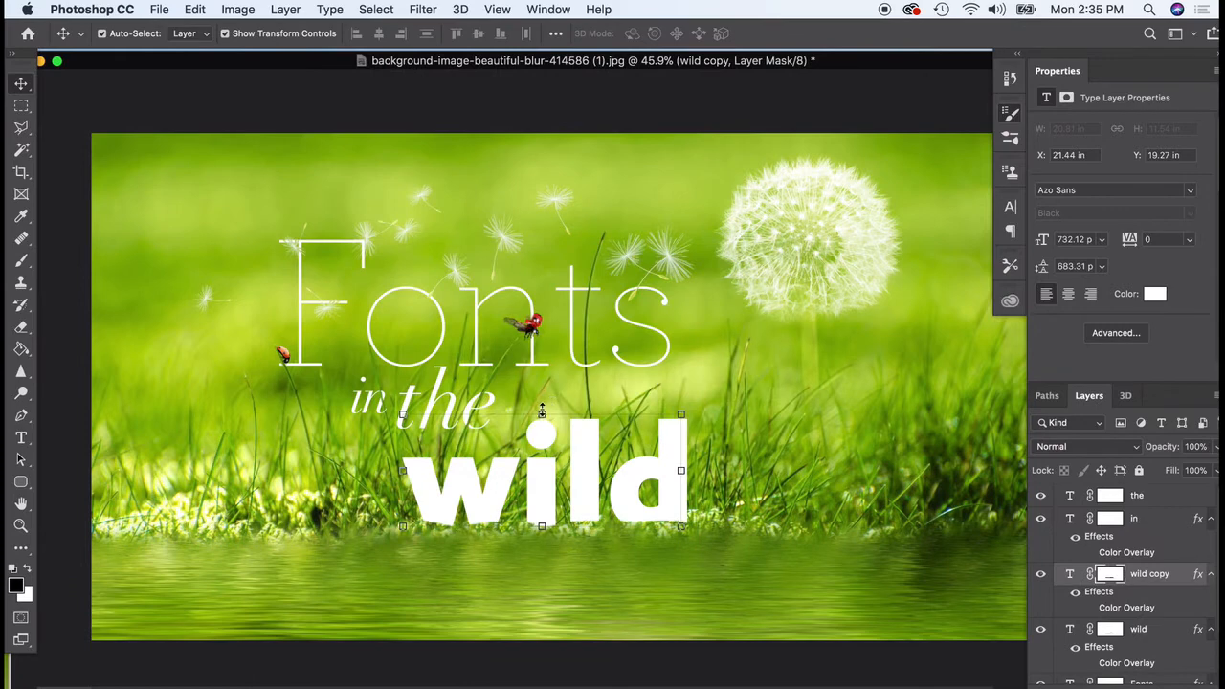
Flip the "wild copy" layer vertically and place it over the water directly beneath "wild" as a slightly shorter reflection
{"action": "left_click_drag", "start_coordinate": [540, 411], "coordinate": [542, 688]}
{"action": "left_click_drag", "start_coordinate": [574, 634], "coordinate": [629, 574]}
{"action": "key", "text": "Return"}
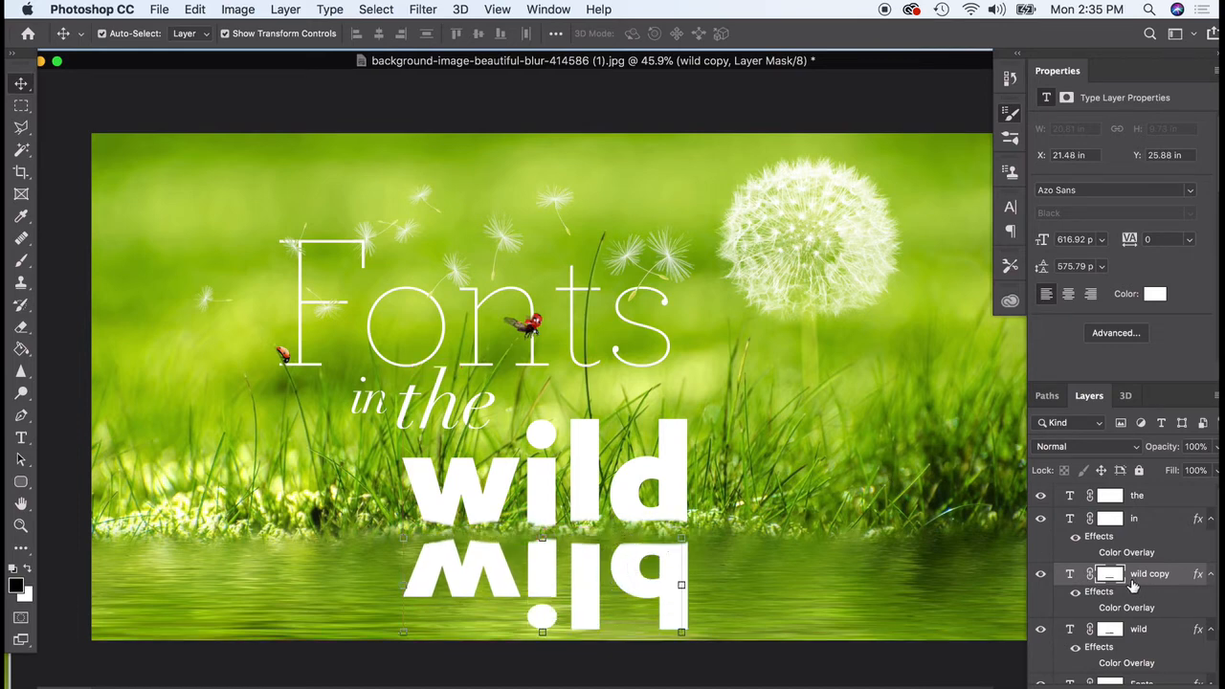
{"action": "left_click", "coordinate": [389, 7]}
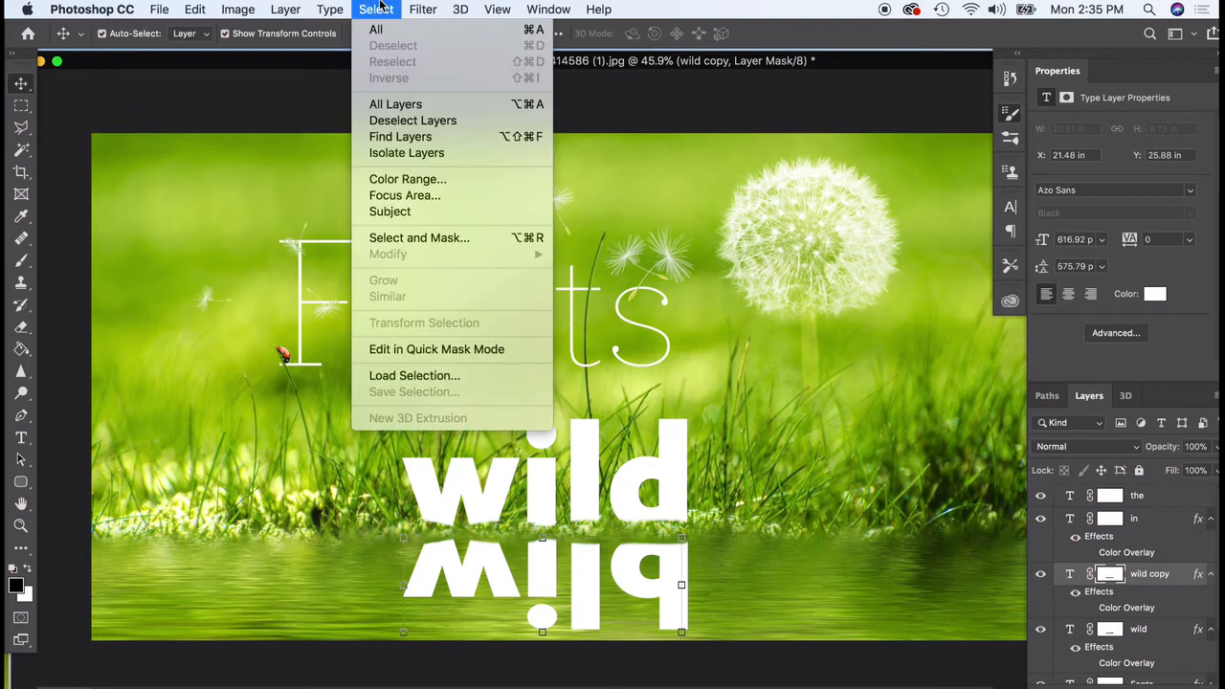
{"action": "mouse_move", "coordinate": [418, 7]}
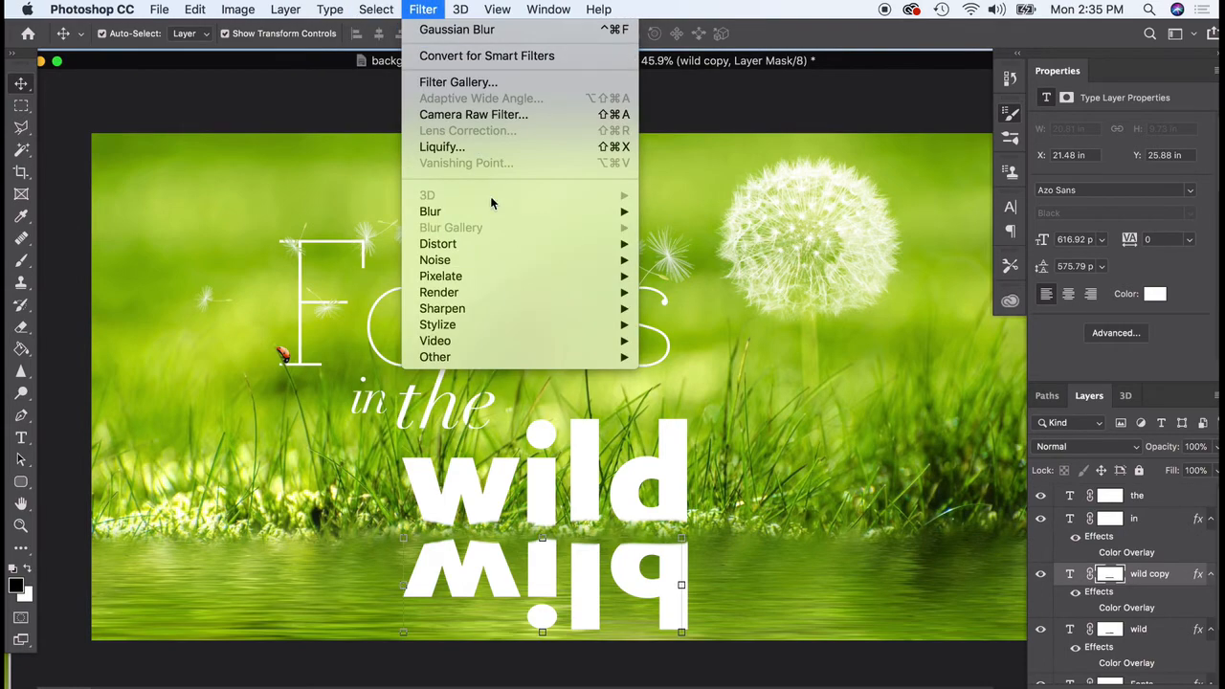
{"action": "mouse_move", "coordinate": [494, 209]}
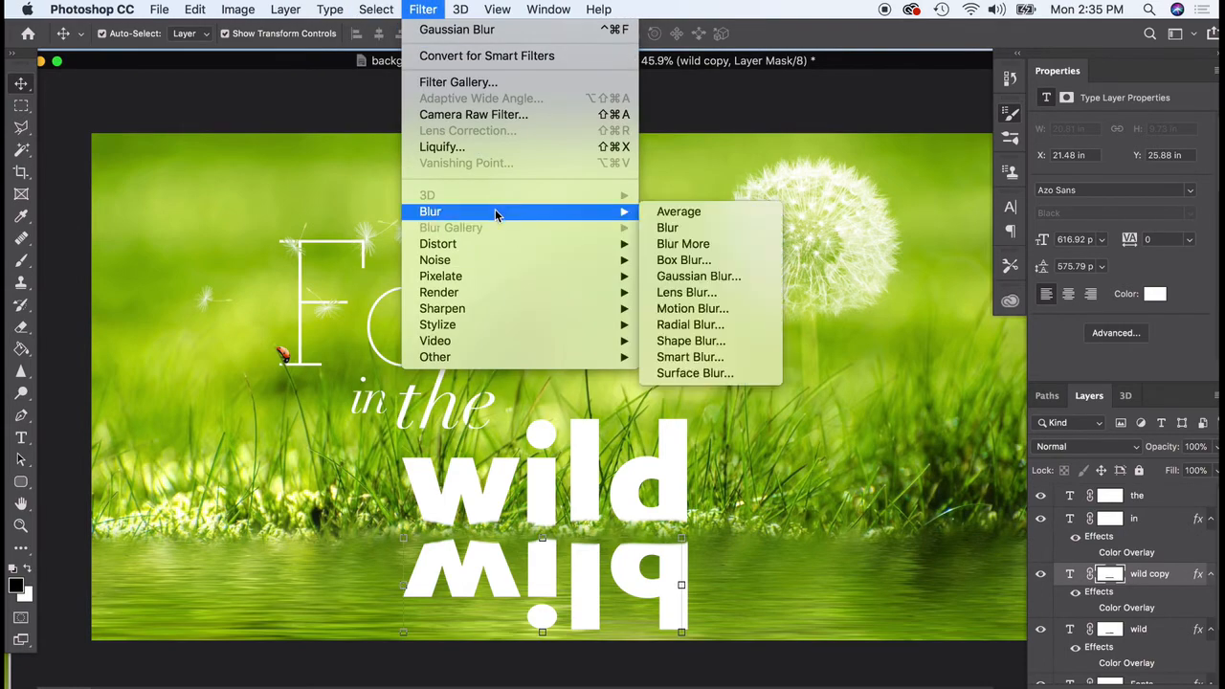
{"action": "left_click", "coordinate": [729, 279]}
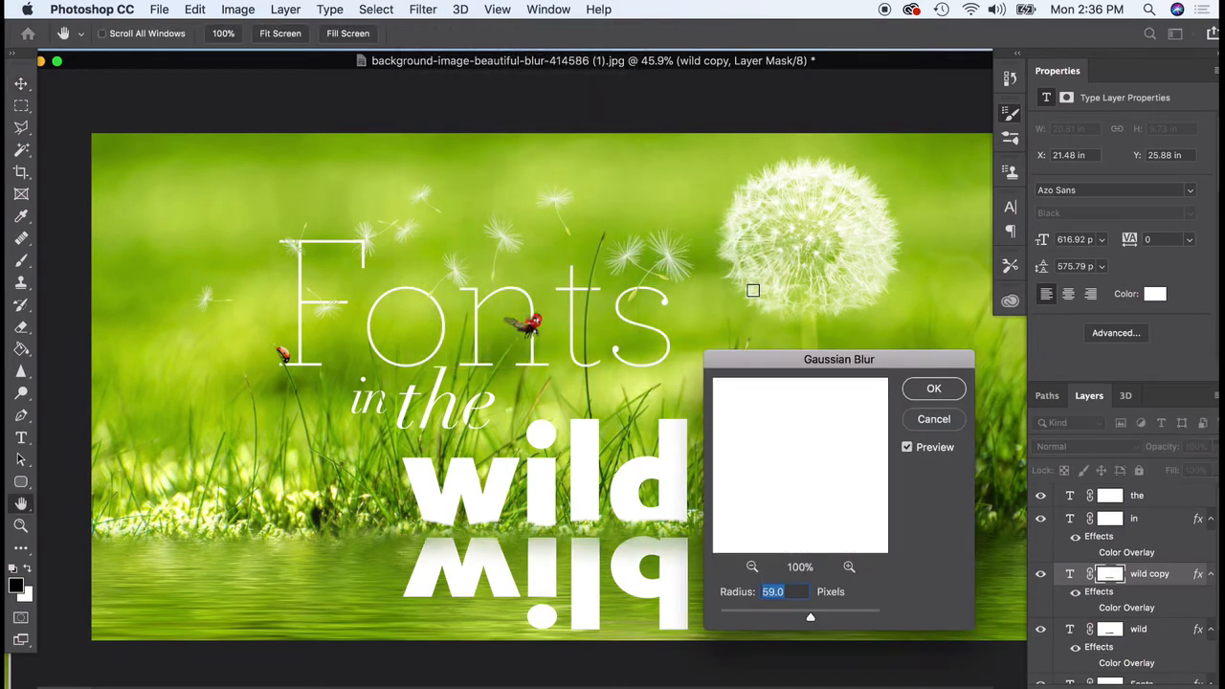
{"action": "left_click_drag", "start_coordinate": [759, 365], "coordinate": [773, 312]}
{"action": "left_click", "coordinate": [939, 373]}
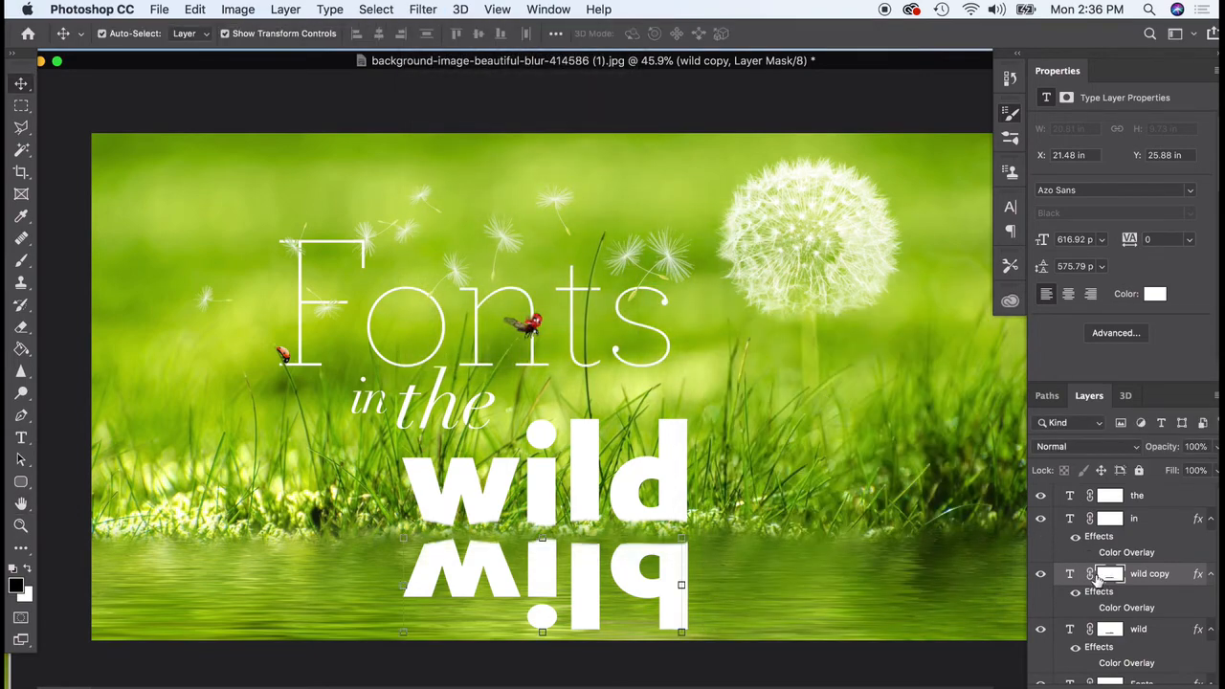
Target the flipped "wild" copy's text instead of its mask, start Gaussian Blur and rasterize the type layer
{"action": "left_click", "coordinate": [1070, 576]}
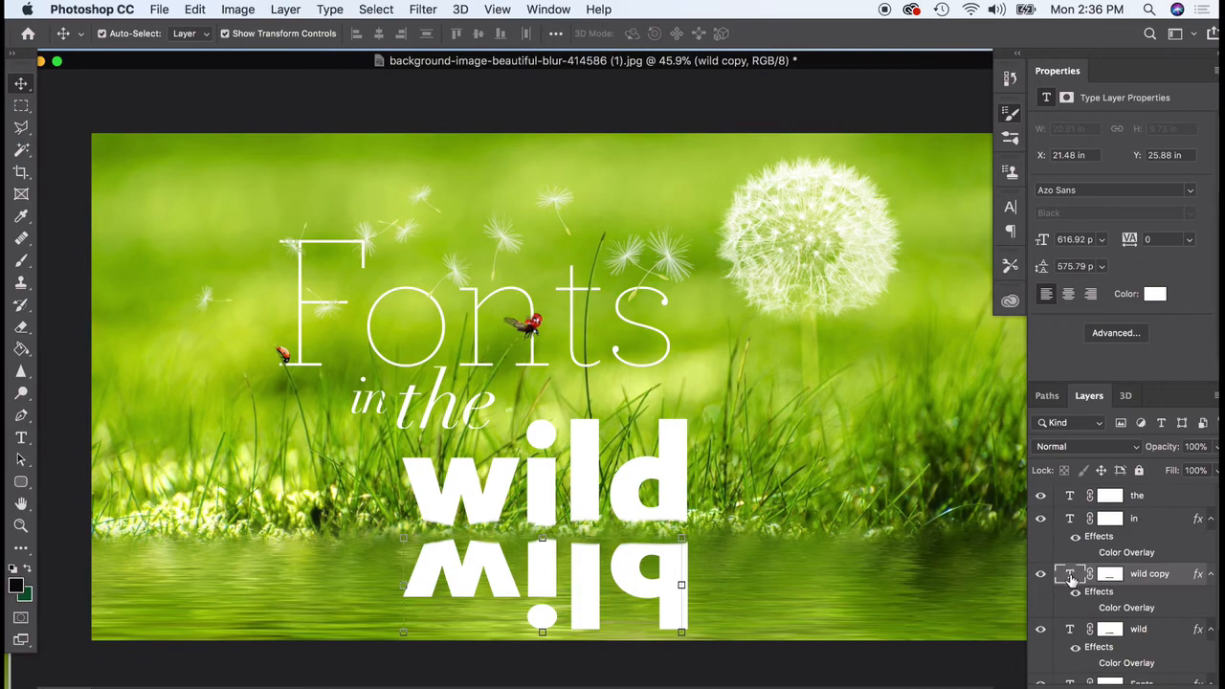
{"action": "double_click", "coordinate": [1071, 574]}
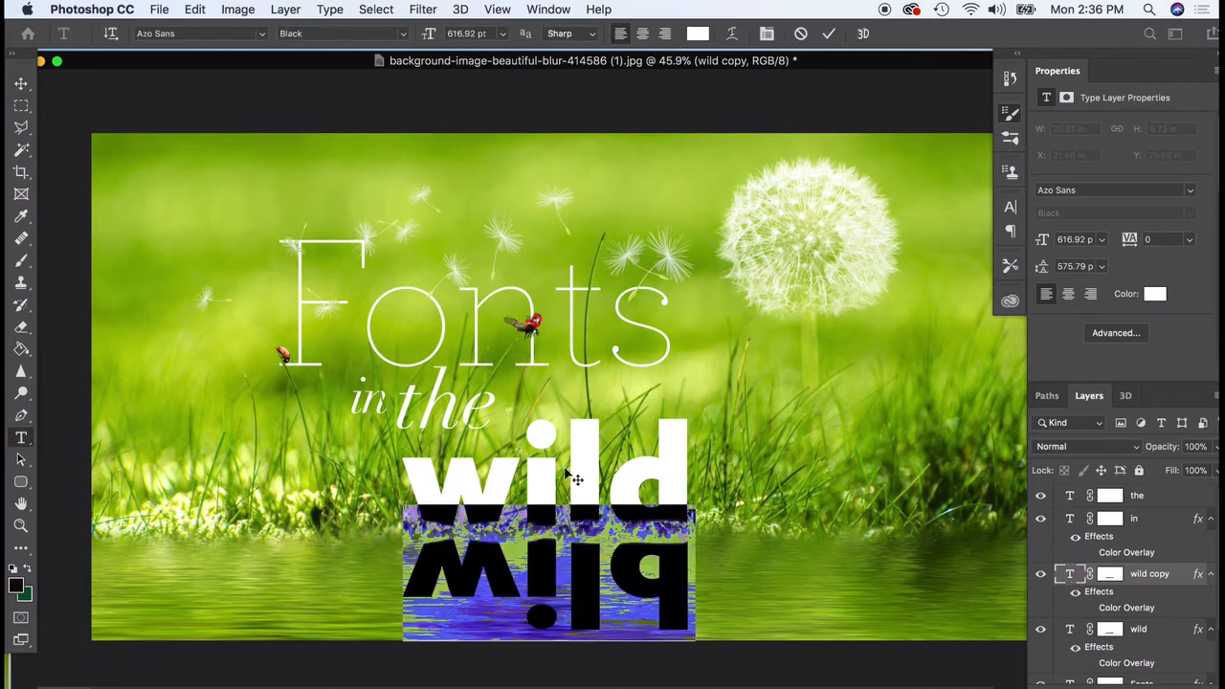
{"action": "left_click", "coordinate": [21, 84]}
{"action": "left_click", "coordinate": [388, 9]}
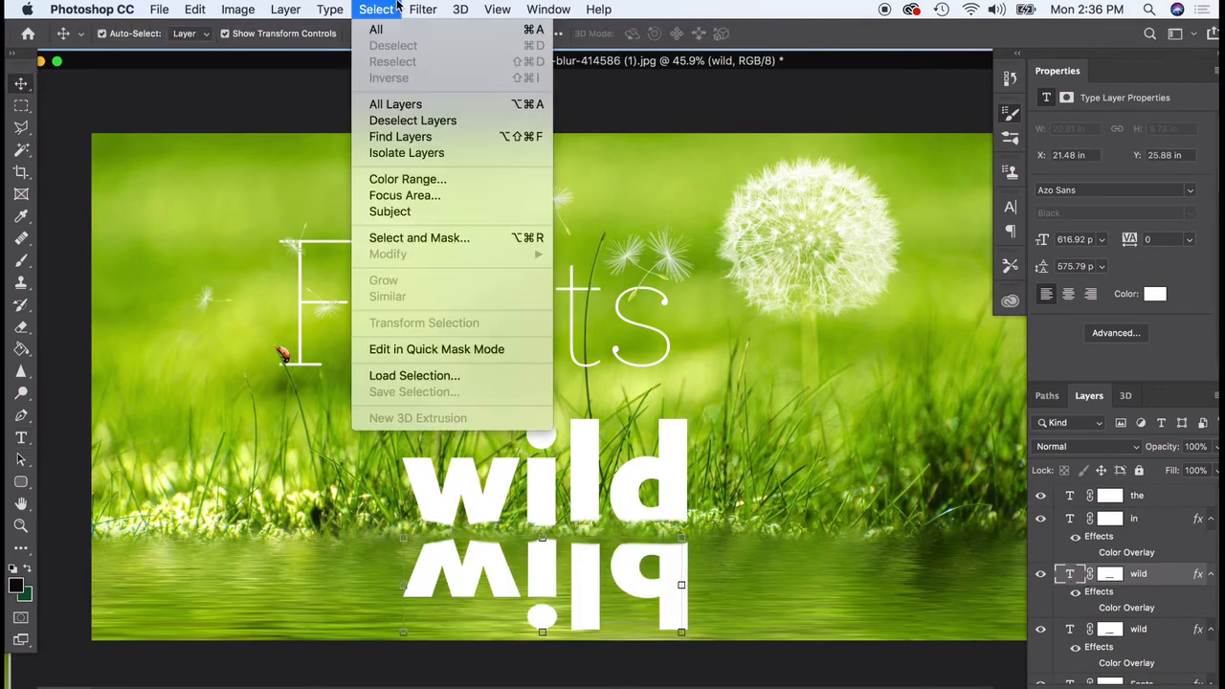
{"action": "mouse_move", "coordinate": [422, 9]}
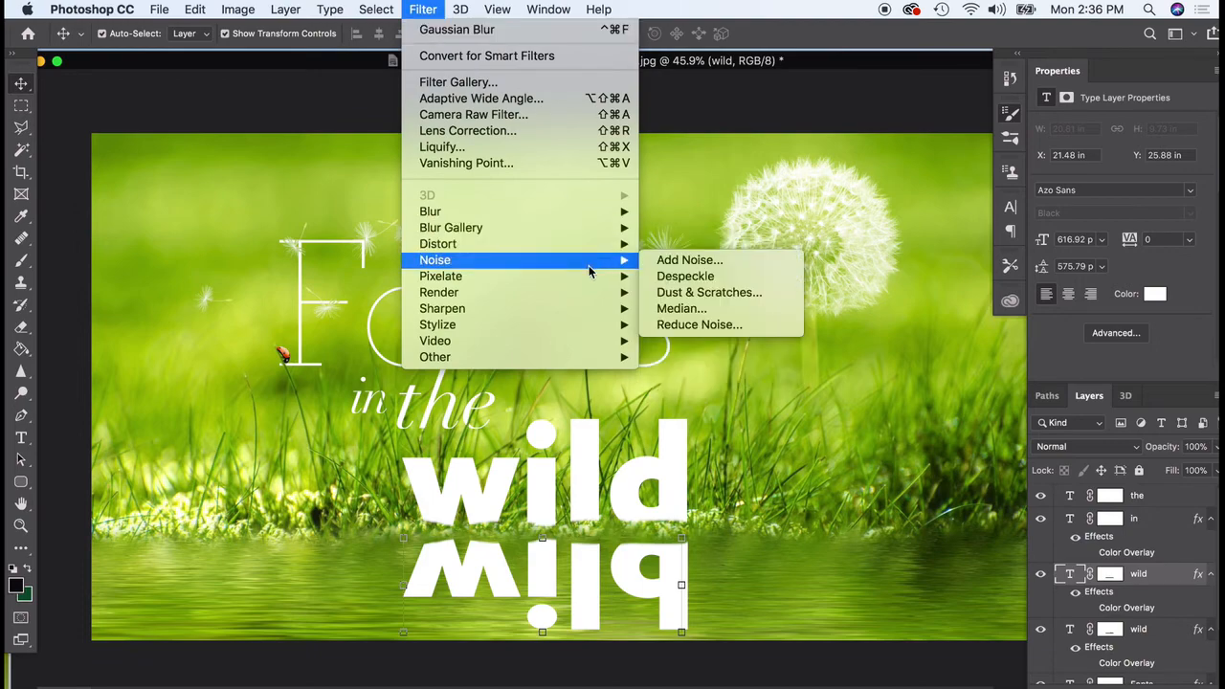
{"action": "mouse_move", "coordinate": [587, 212]}
{"action": "left_click", "coordinate": [682, 277]}
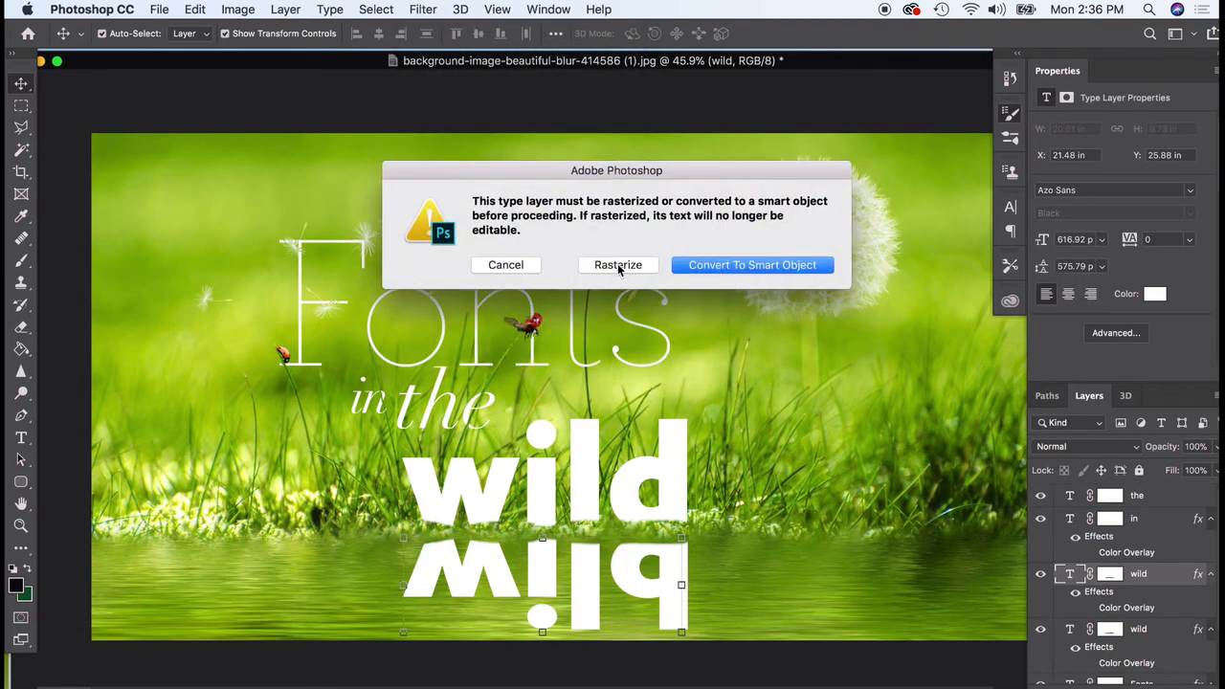
{"action": "left_click", "coordinate": [618, 266]}
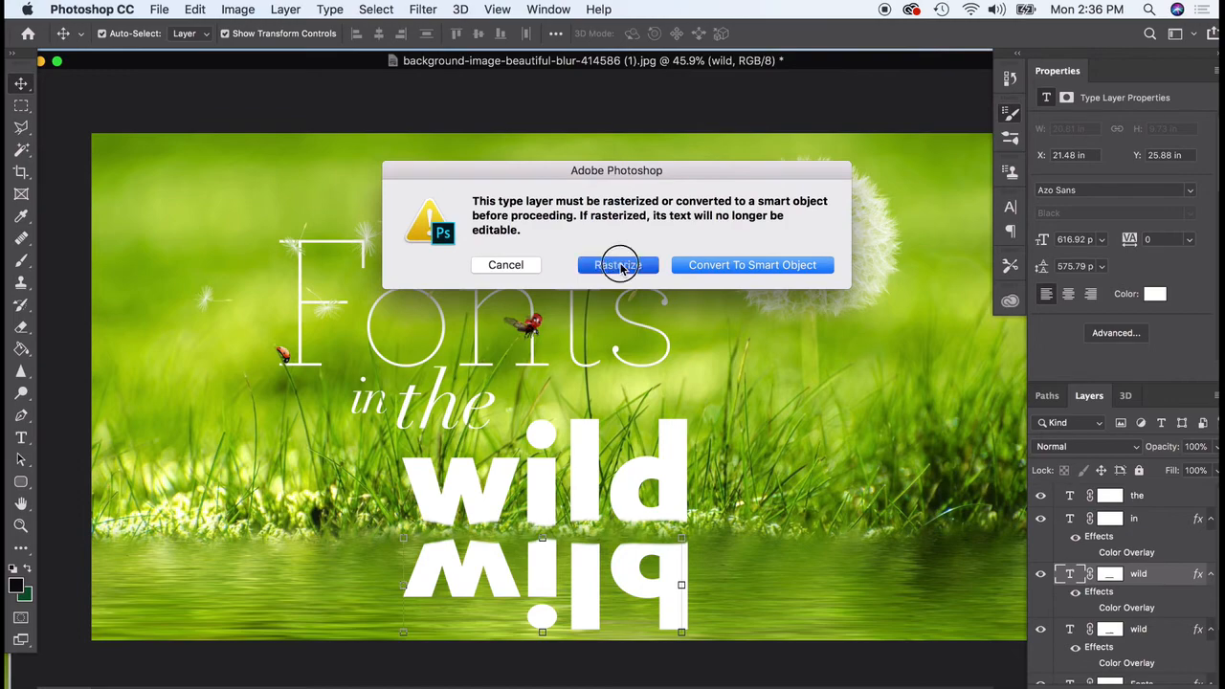
Set the Gaussian Blur radius between 59 and 73.7 pixels and apply it to the "wild" reflection
{"action": "left_click_drag", "start_coordinate": [749, 311], "coordinate": [721, 185]}
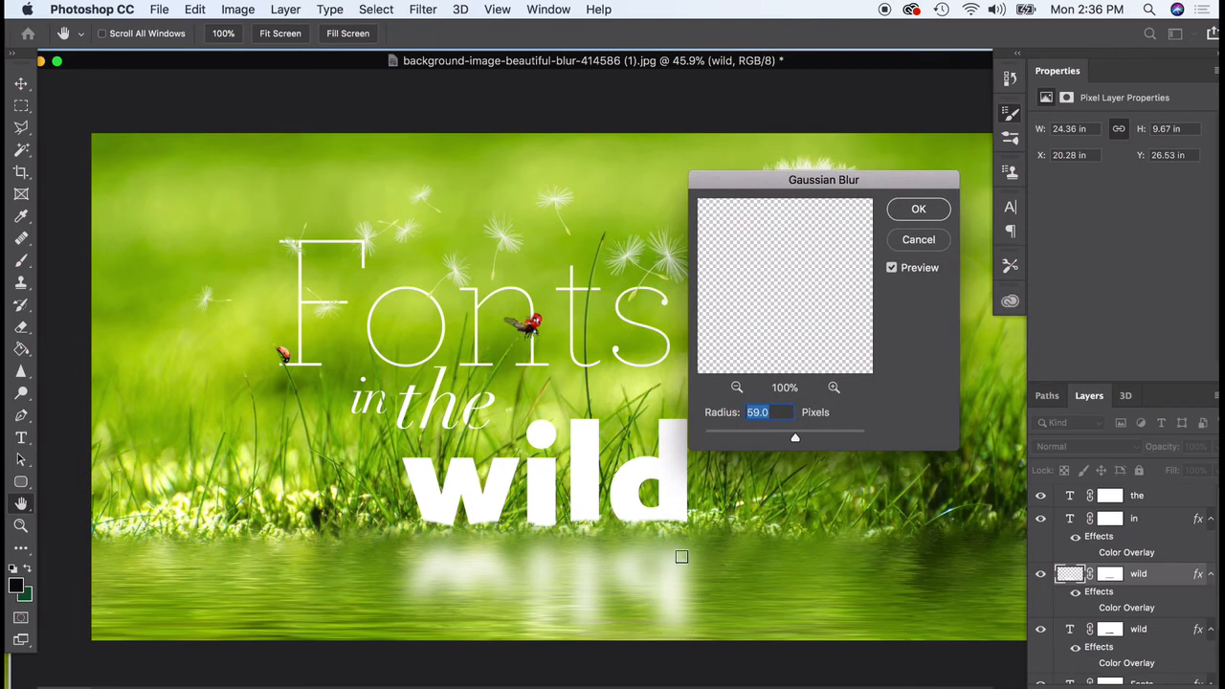
{"action": "left_click_drag", "start_coordinate": [758, 439], "coordinate": [799, 438]}
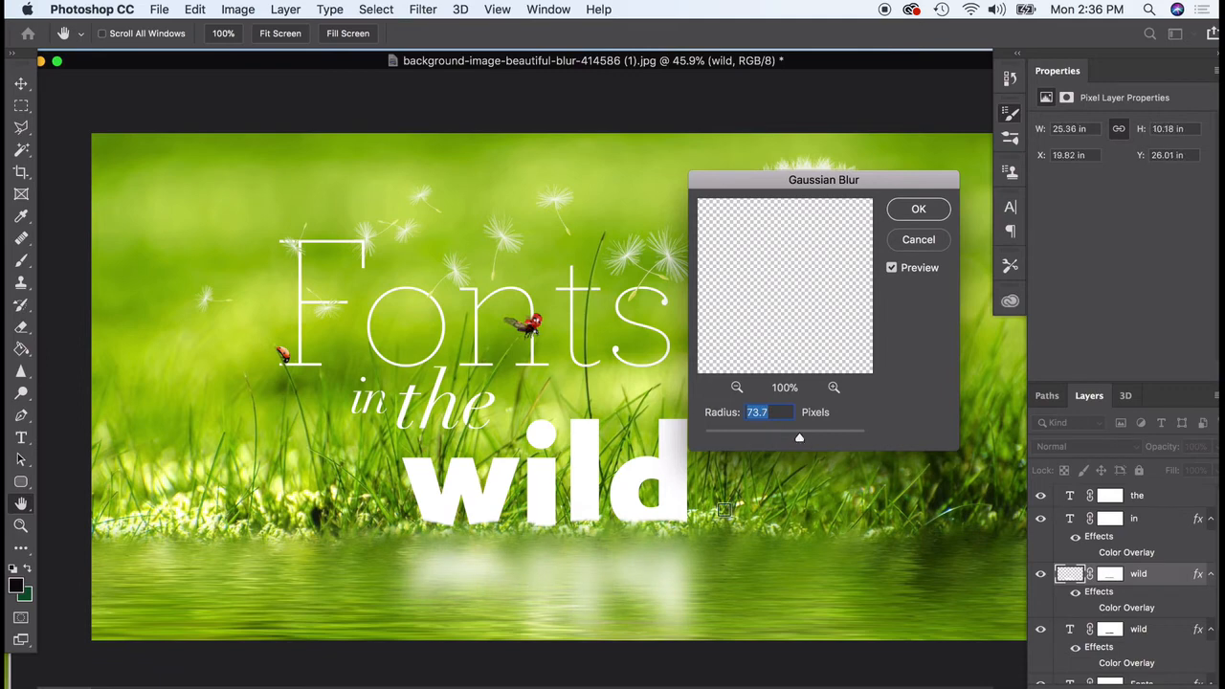
{"action": "left_click_drag", "start_coordinate": [799, 438], "coordinate": [796, 438]}
{"action": "left_click", "coordinate": [903, 208]}
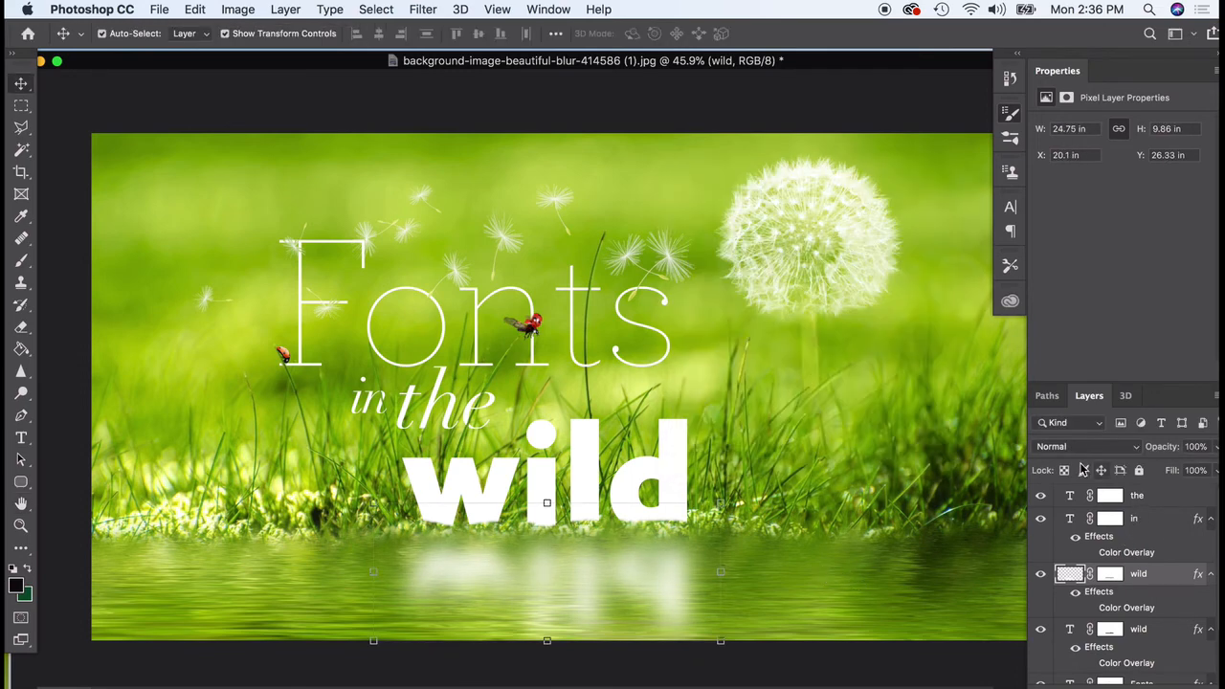
Change the blurred reflection layer's blend mode to Soft Light and deselect all layers
{"action": "left_click", "coordinate": [1071, 454]}
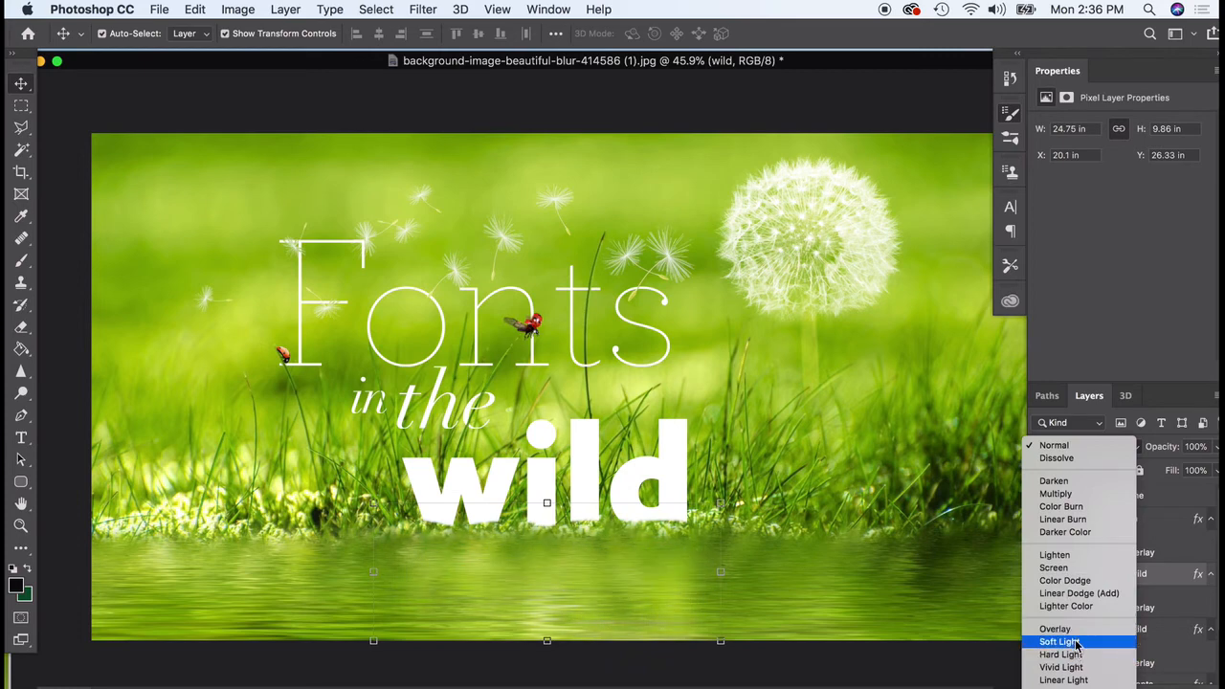
{"action": "left_click", "coordinate": [837, 517]}
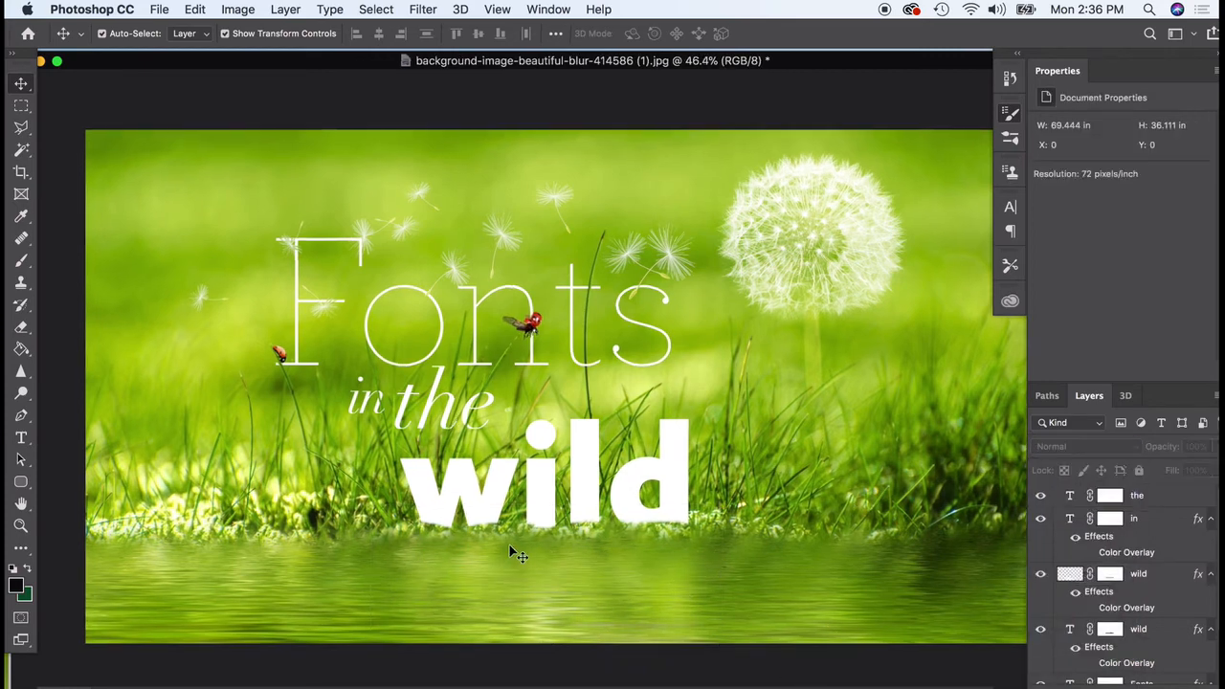
Hide and reshow the blurred "wild" reflection layer to compare the water with and without it, leaving no layer selected
{"action": "scroll", "coordinate": [509, 545], "scroll_direction": "up", "scroll_amount": 4}
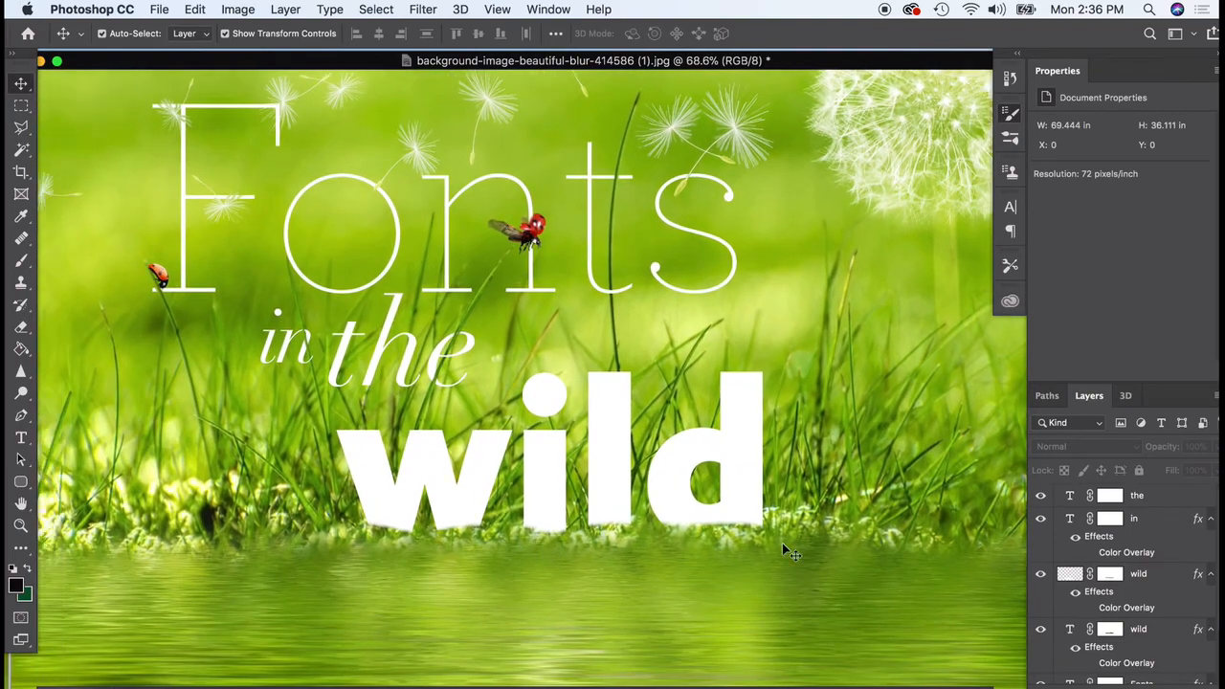
{"action": "left_click", "coordinate": [1070, 574]}
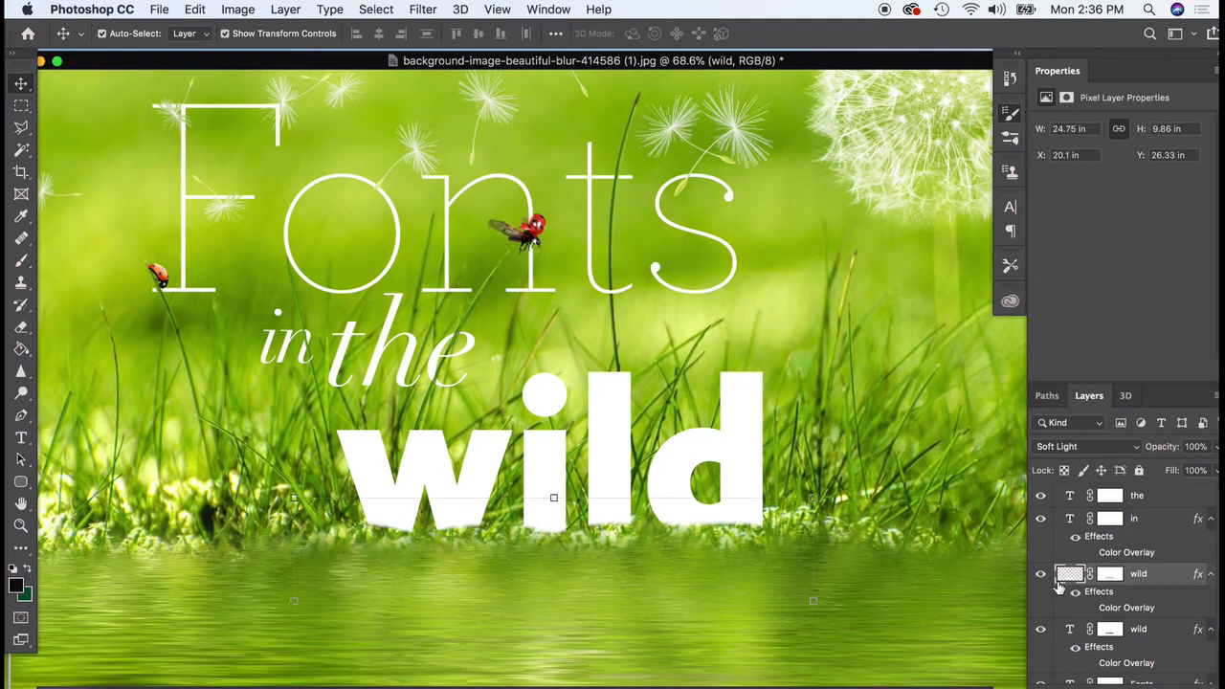
{"action": "left_click", "coordinate": [1041, 574]}
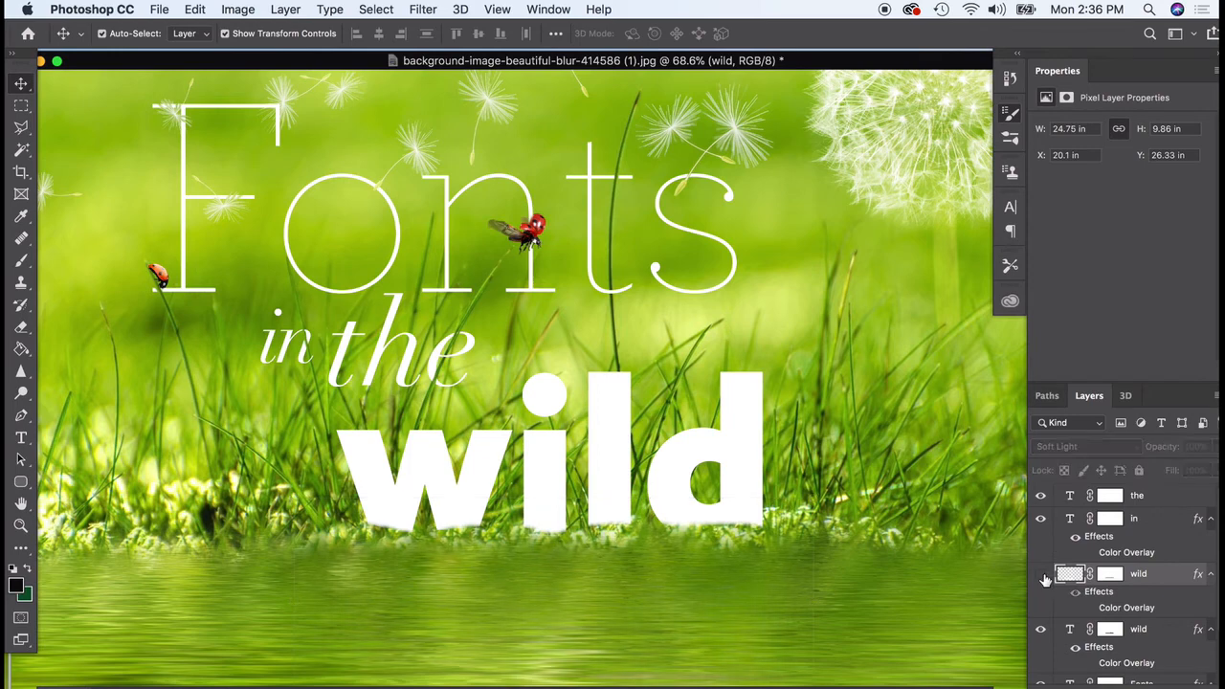
{"action": "left_click", "coordinate": [1044, 576]}
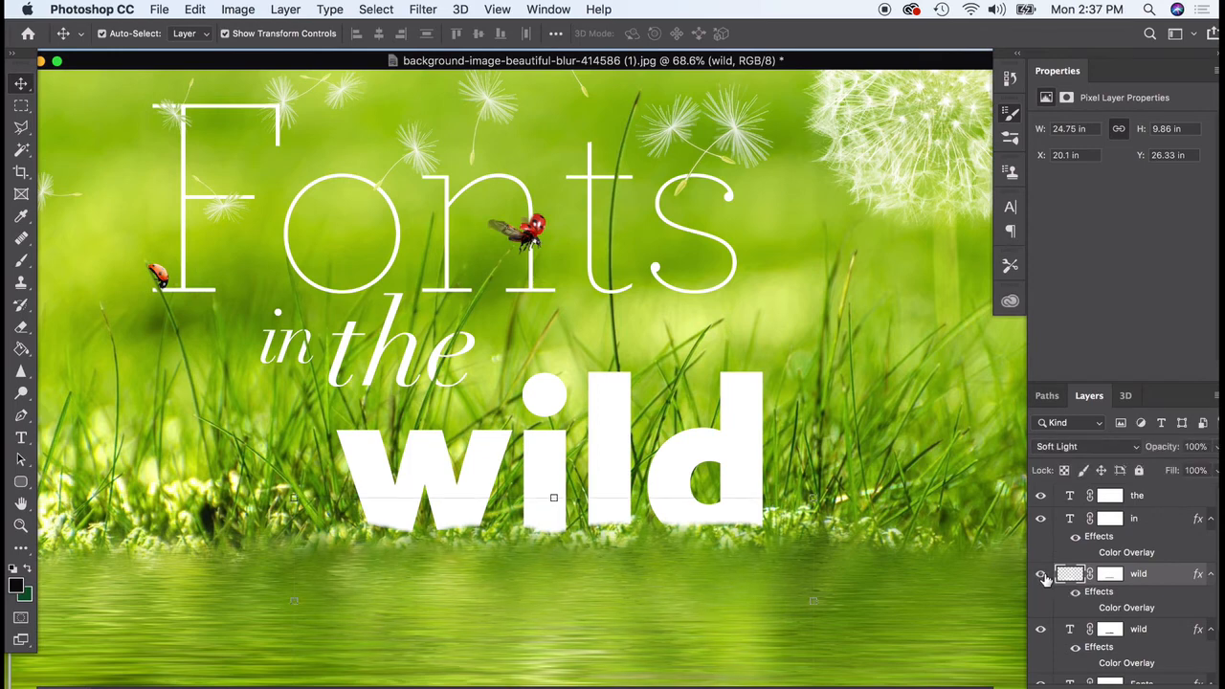
{"action": "left_click", "coordinate": [936, 435]}
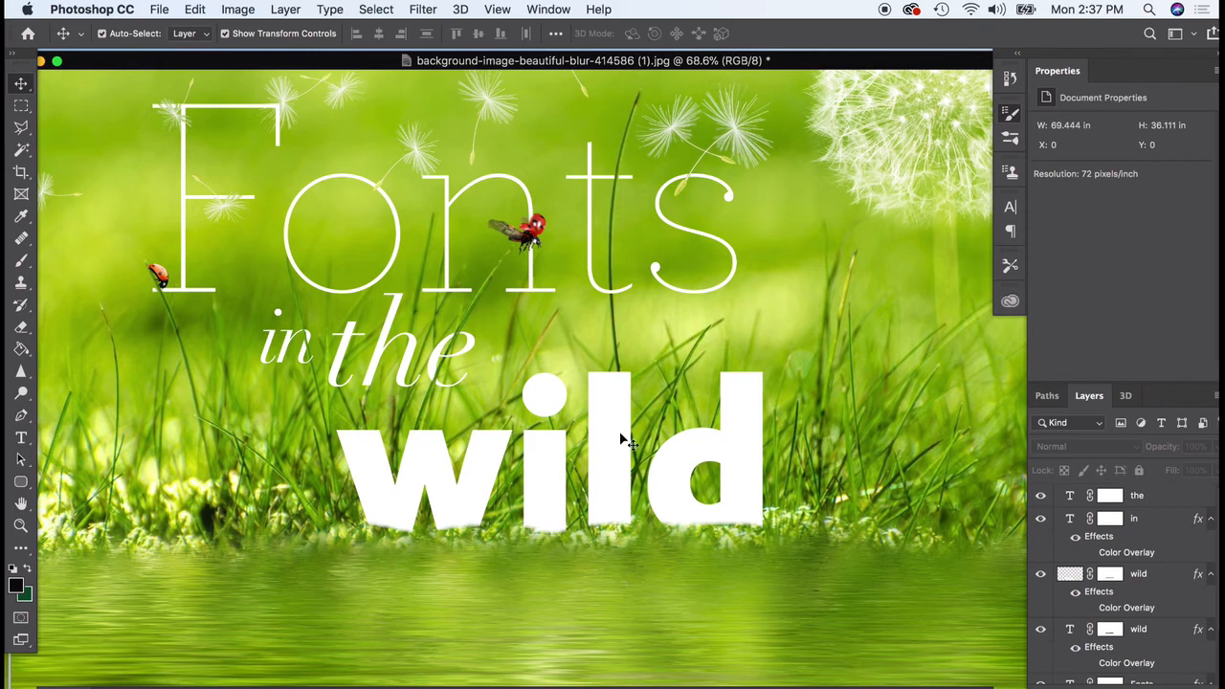
Examine the finished composition up close and as a whole, checking the masked edges of "wild", the "Fonts" lettering and the water
{"action": "scroll", "coordinate": [619, 431], "scroll_direction": "up", "scroll_amount": 2}
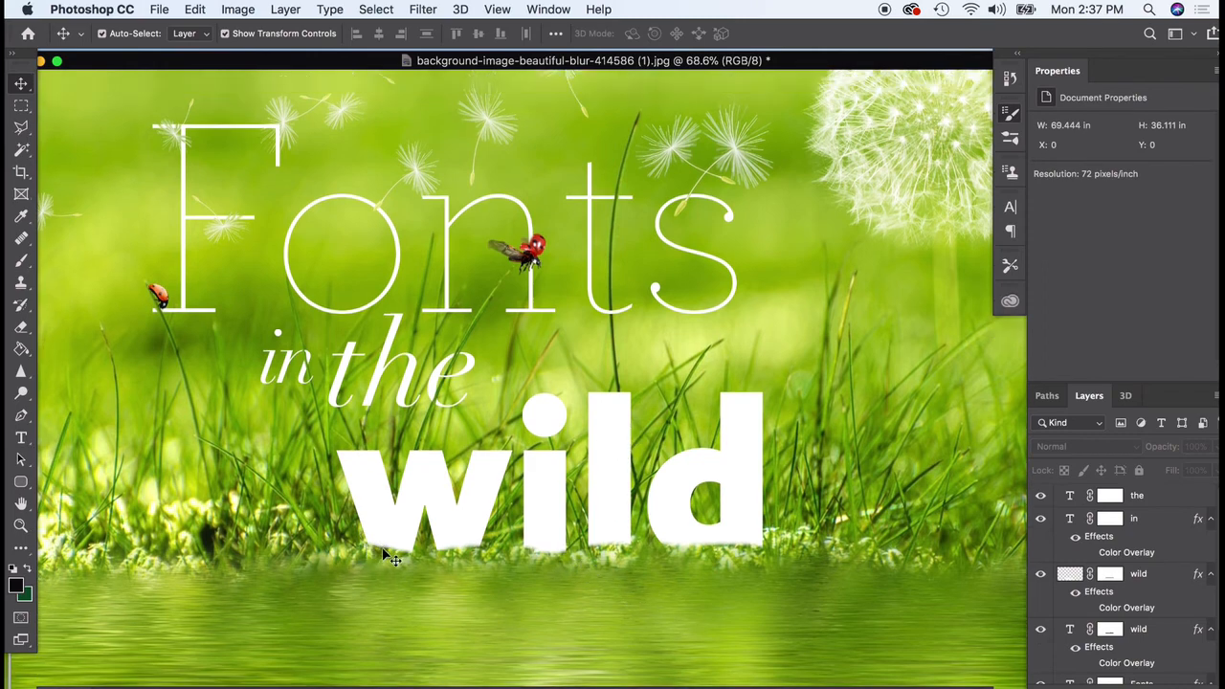
{"action": "scroll", "coordinate": [388, 557], "scroll_direction": "up", "scroll_amount": 4}
{"action": "scroll", "coordinate": [273, 607], "scroll_direction": "down", "scroll_amount": 2}
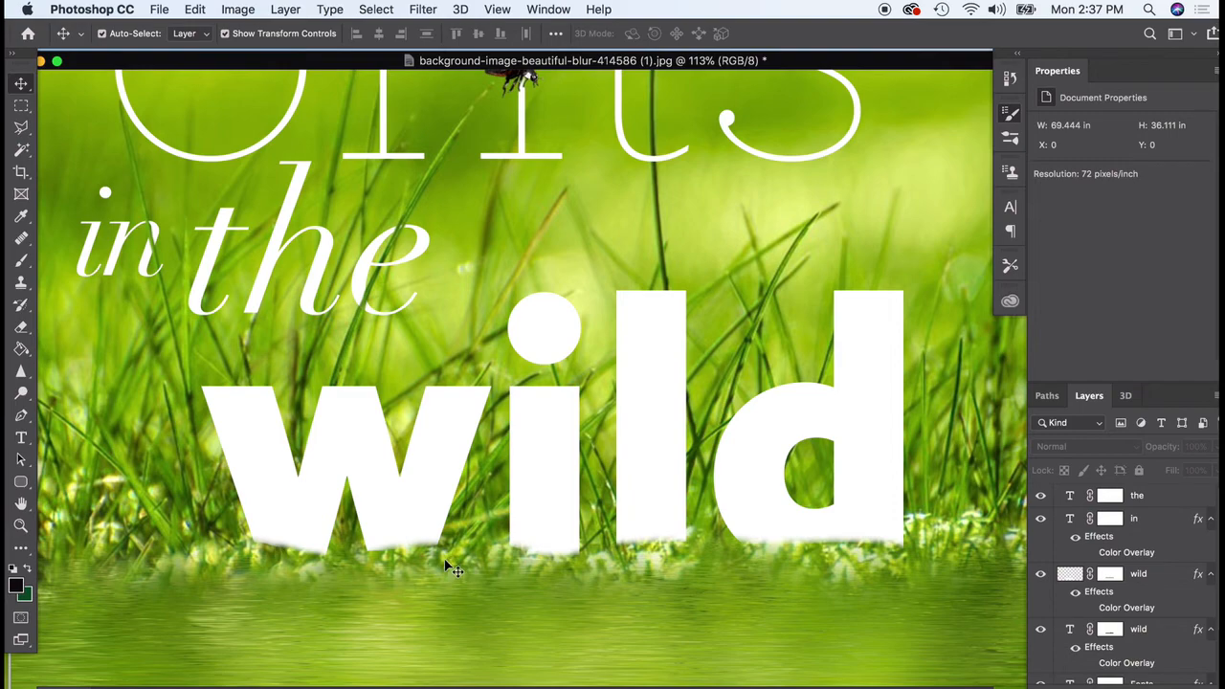
{"action": "scroll", "coordinate": [472, 469], "scroll_direction": "down", "scroll_amount": 2}
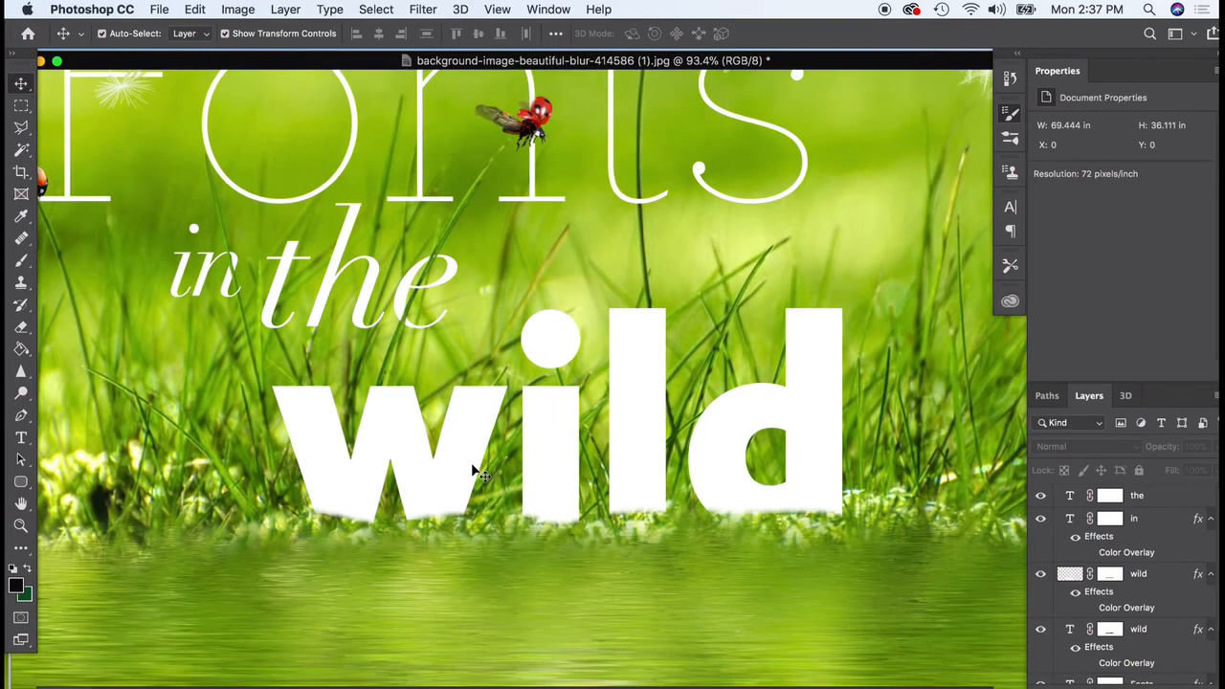
{"action": "scroll", "coordinate": [472, 469], "scroll_direction": "down", "scroll_amount": 1}
{"action": "scroll", "coordinate": [552, 440], "scroll_direction": "down", "scroll_amount": 3}
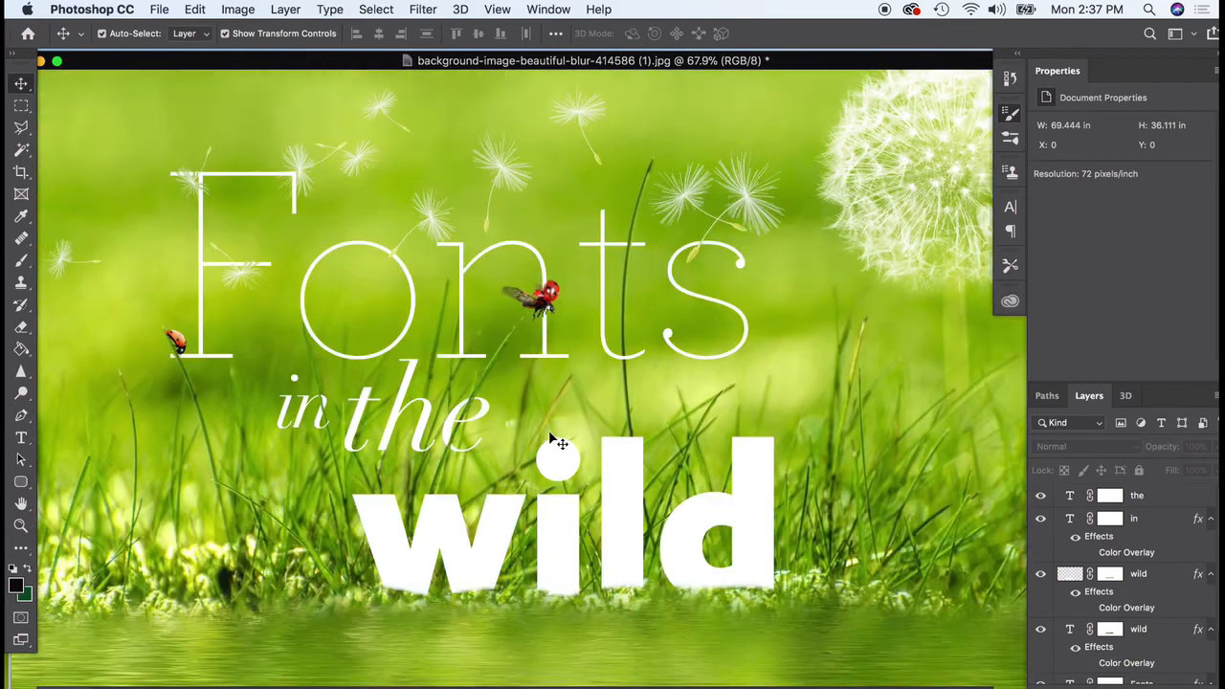
{"action": "scroll", "coordinate": [549, 426], "scroll_direction": "up", "scroll_amount": 2}
{"action": "scroll", "coordinate": [293, 361], "scroll_direction": "up", "scroll_amount": 1}
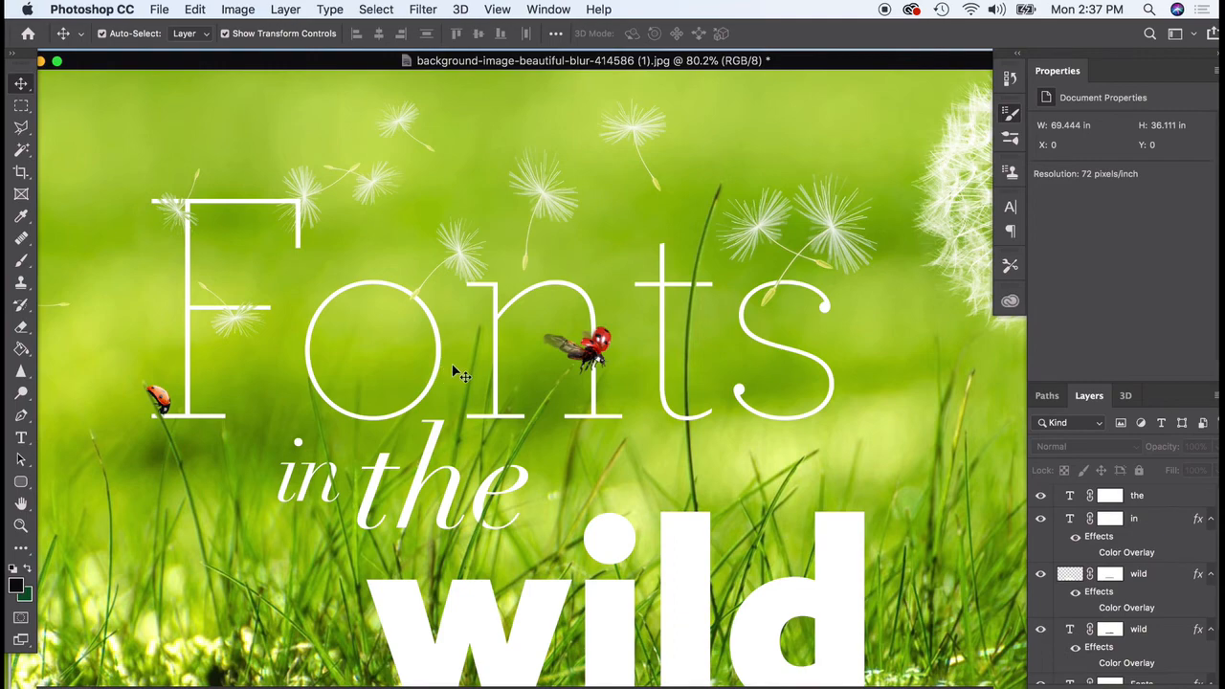
{"action": "scroll", "coordinate": [430, 351], "scroll_direction": "down", "scroll_amount": 4}
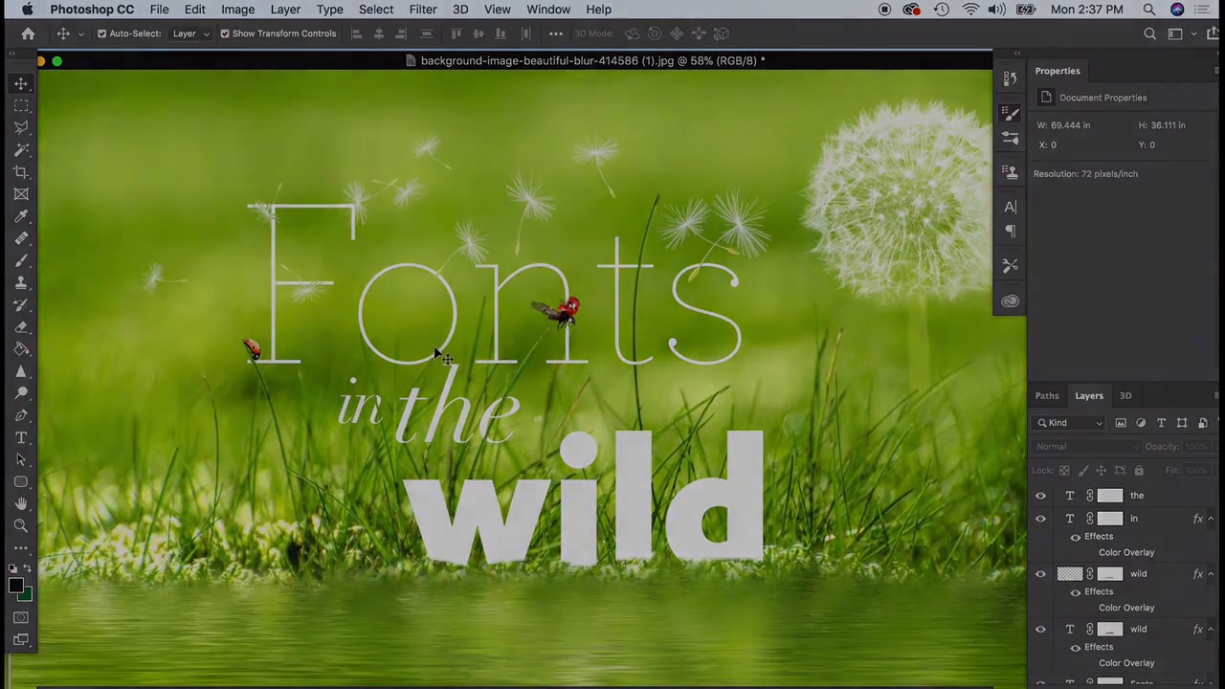